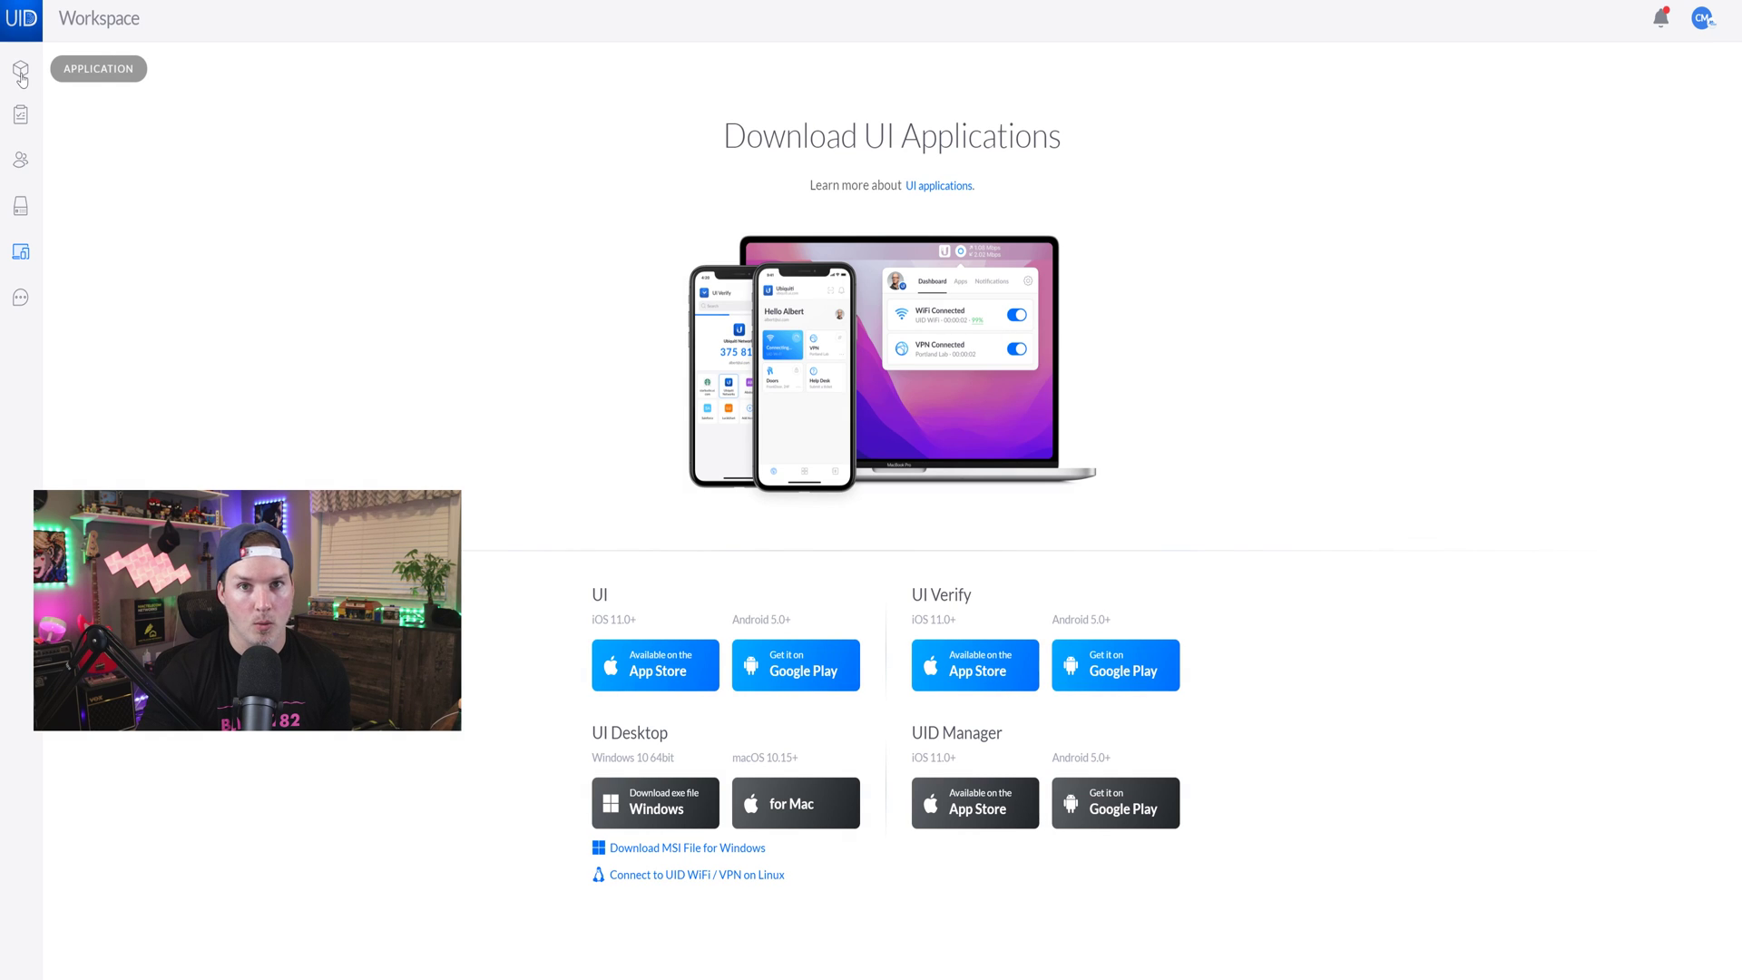
Step: Open the UI desktop client's dashboard for Mactelecom Networks from the system tray
left_click(22, 78)
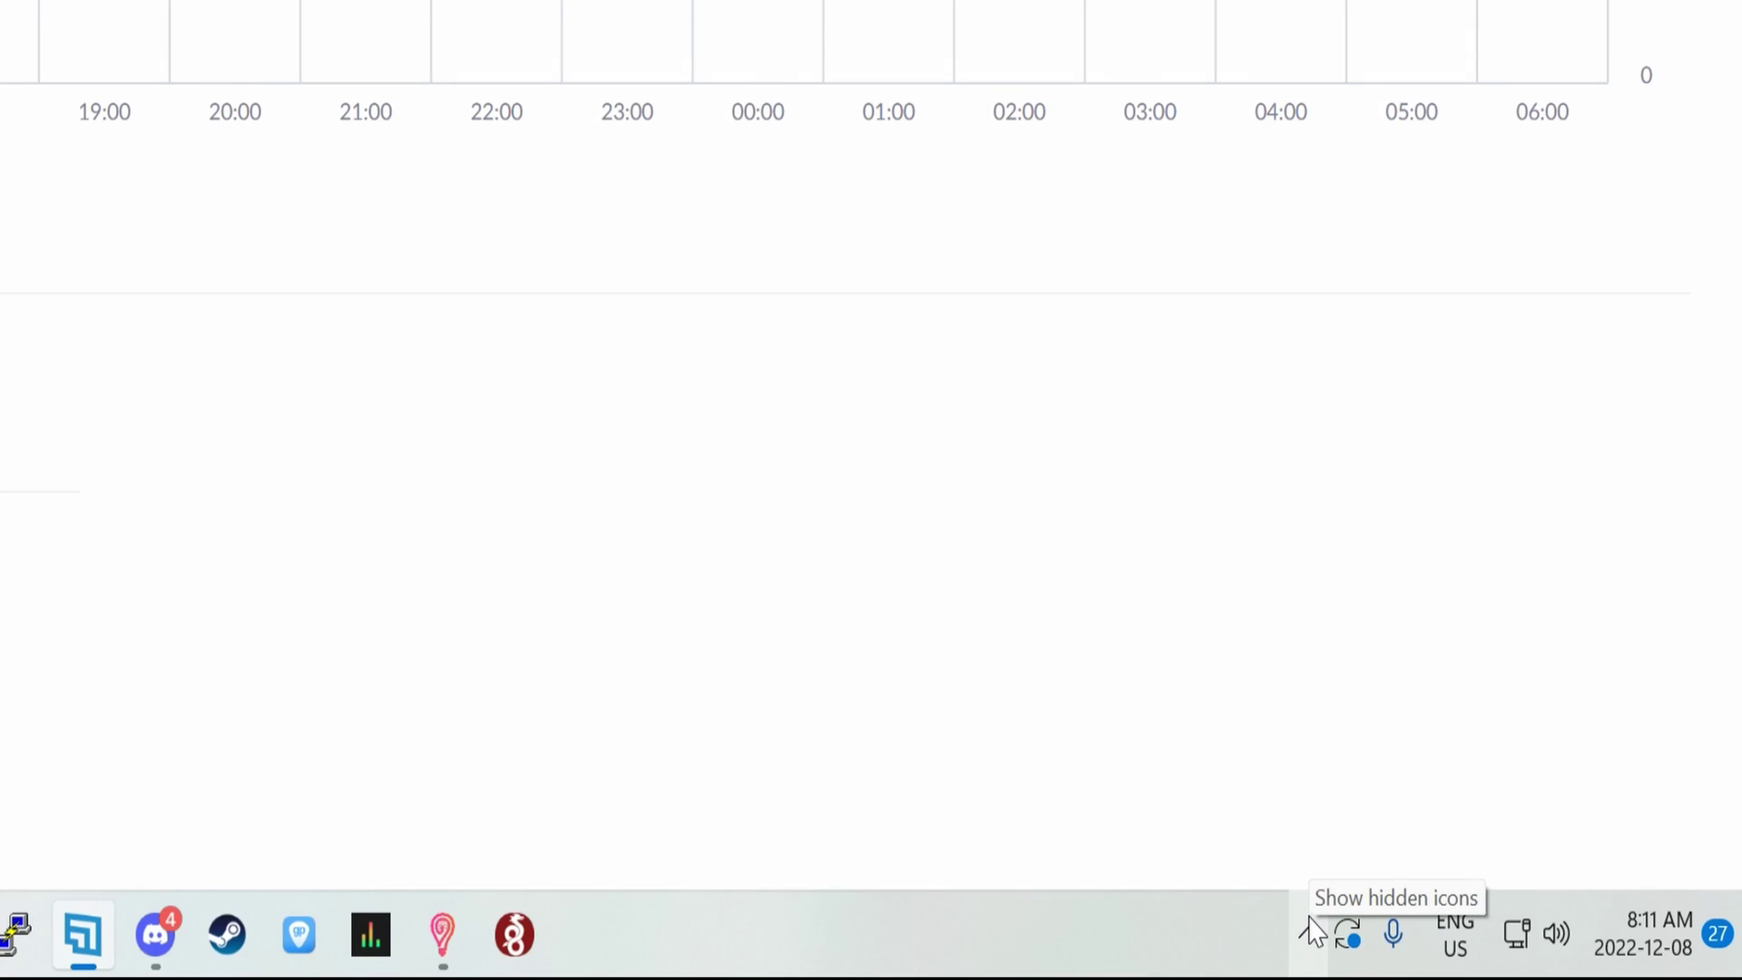
left_click(1309, 929)
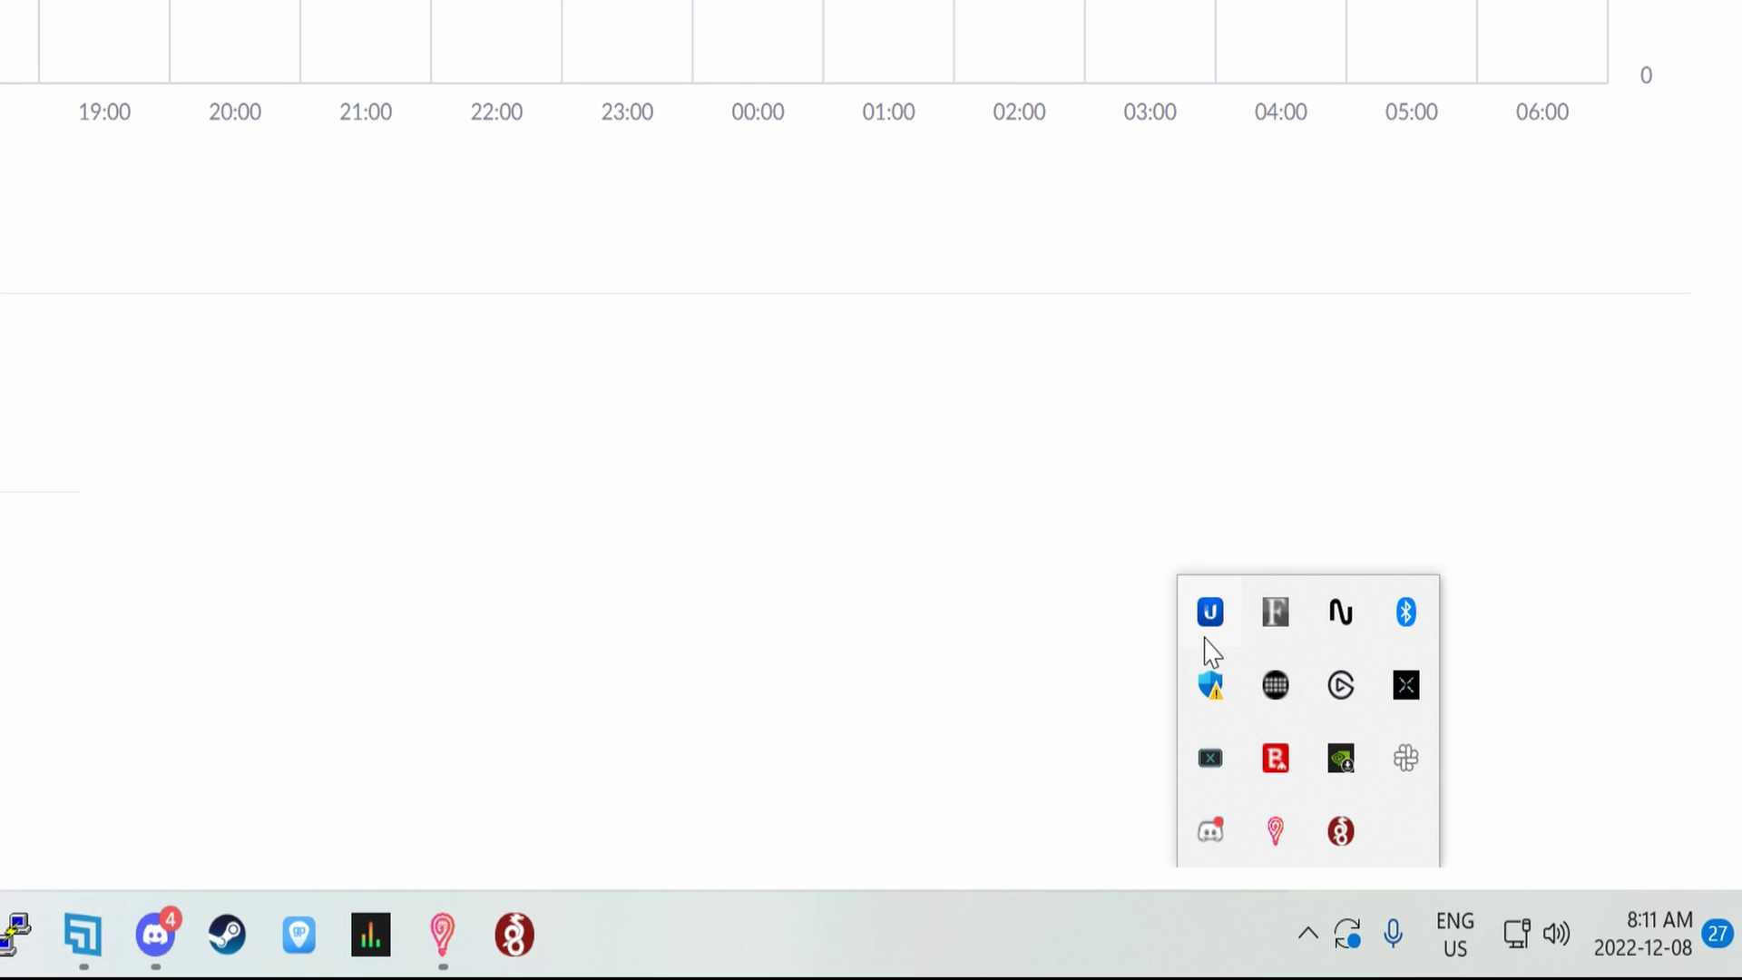
left_click(1210, 613)
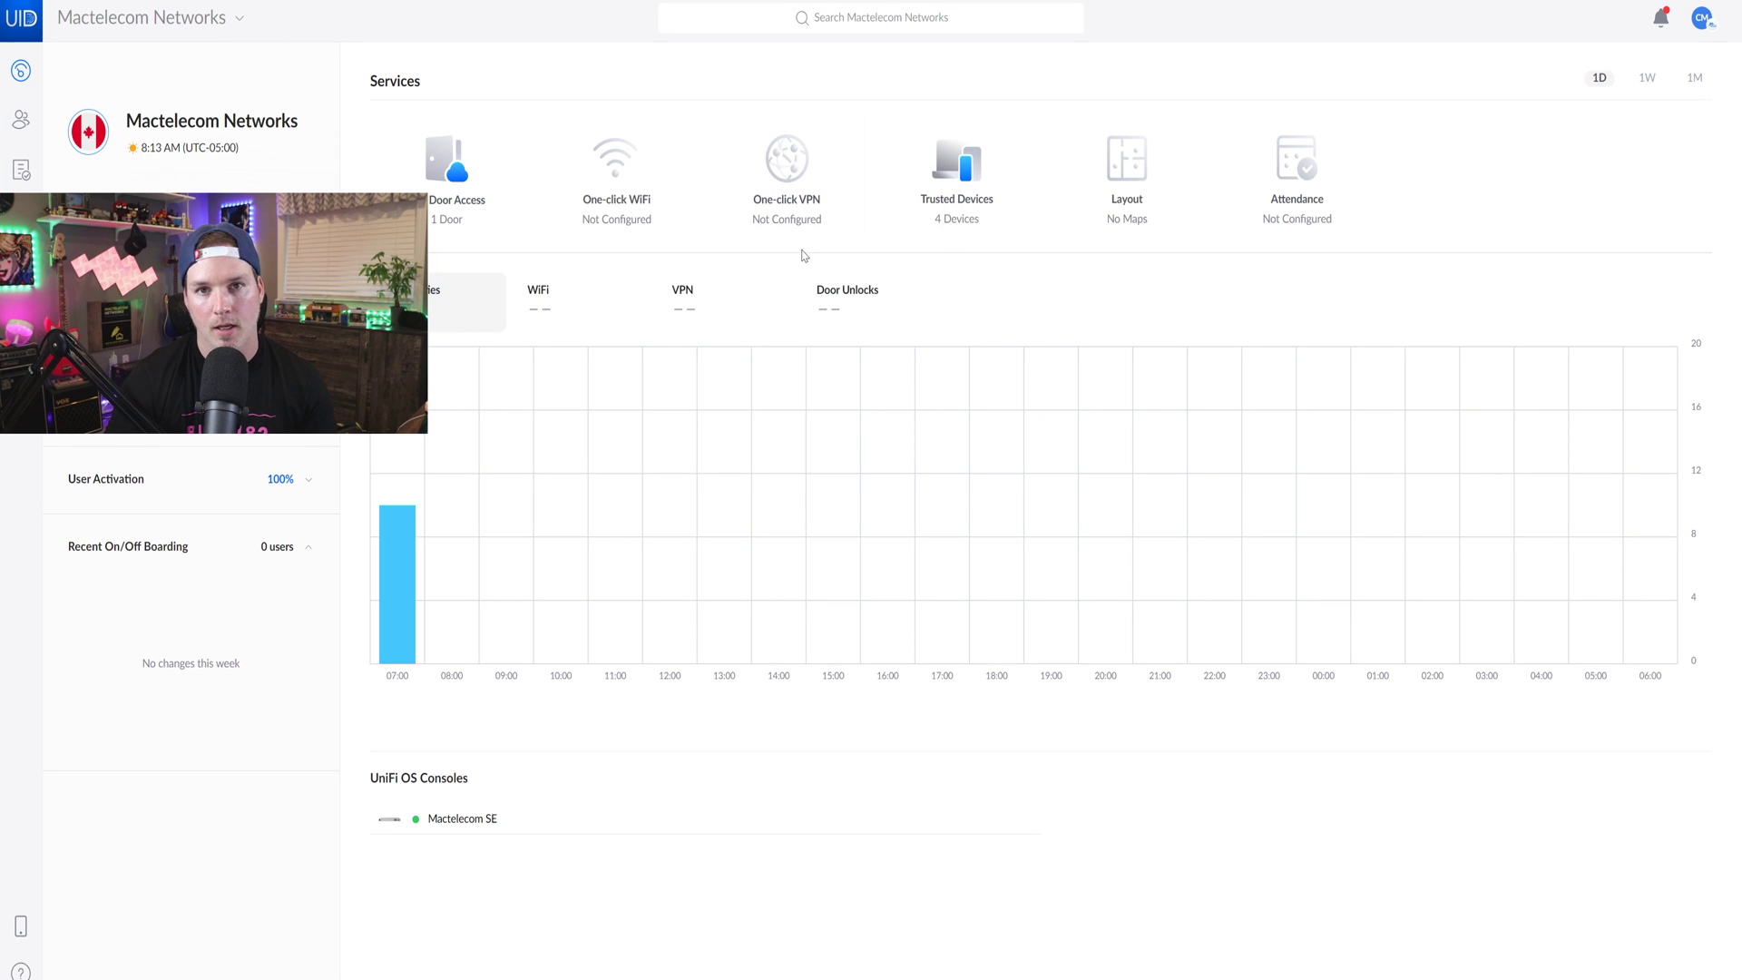
Step: Choose the One-click VPN service card to begin VPN setup
left_click(813, 214)
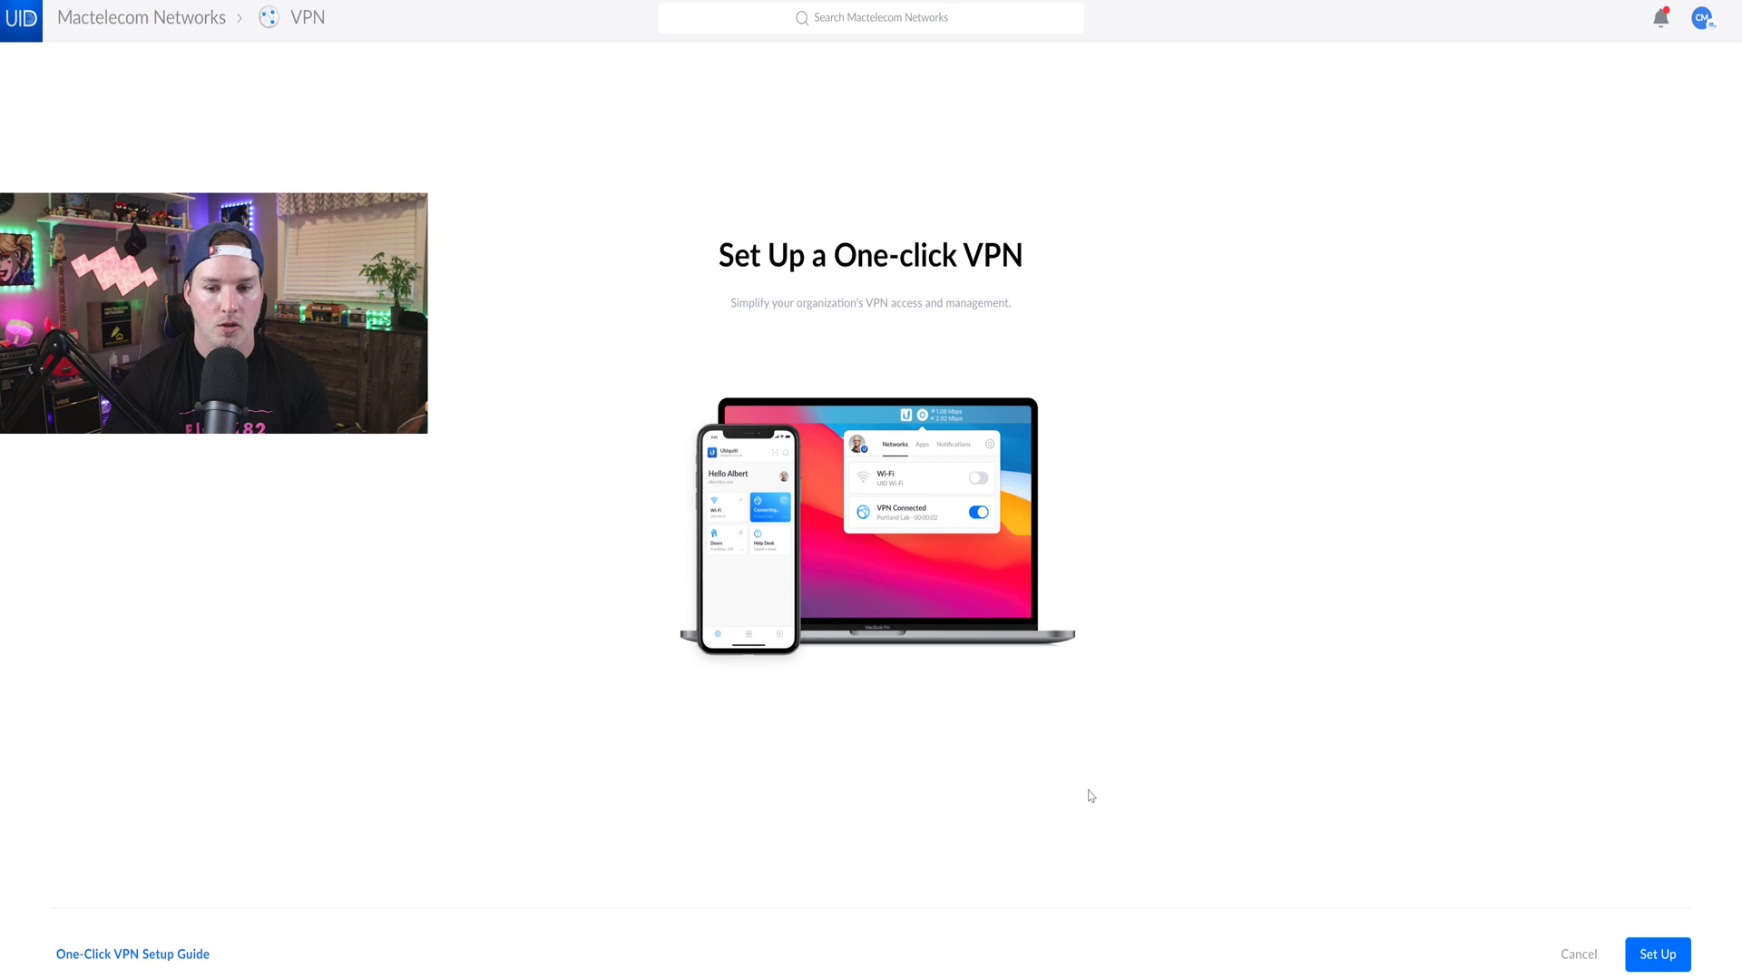
Step: Start VPN setup with WireGuard, synced to the public IP, and expand Advanced Settings
left_click(1661, 957)
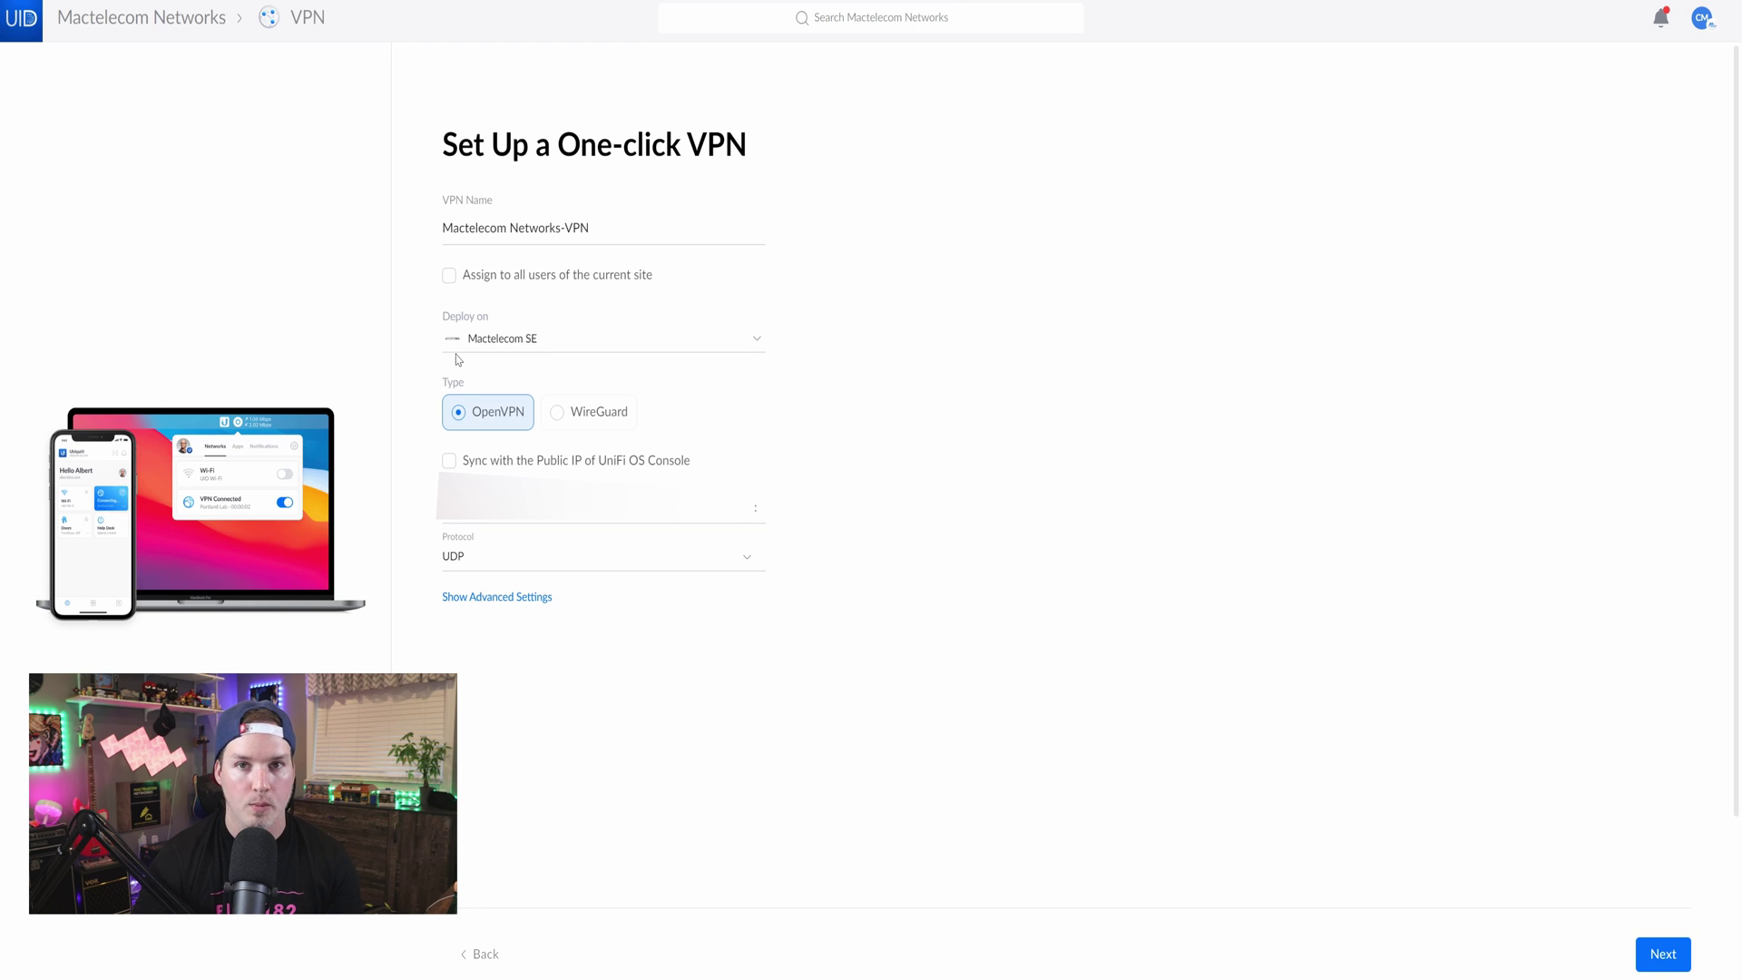
left_click(560, 417)
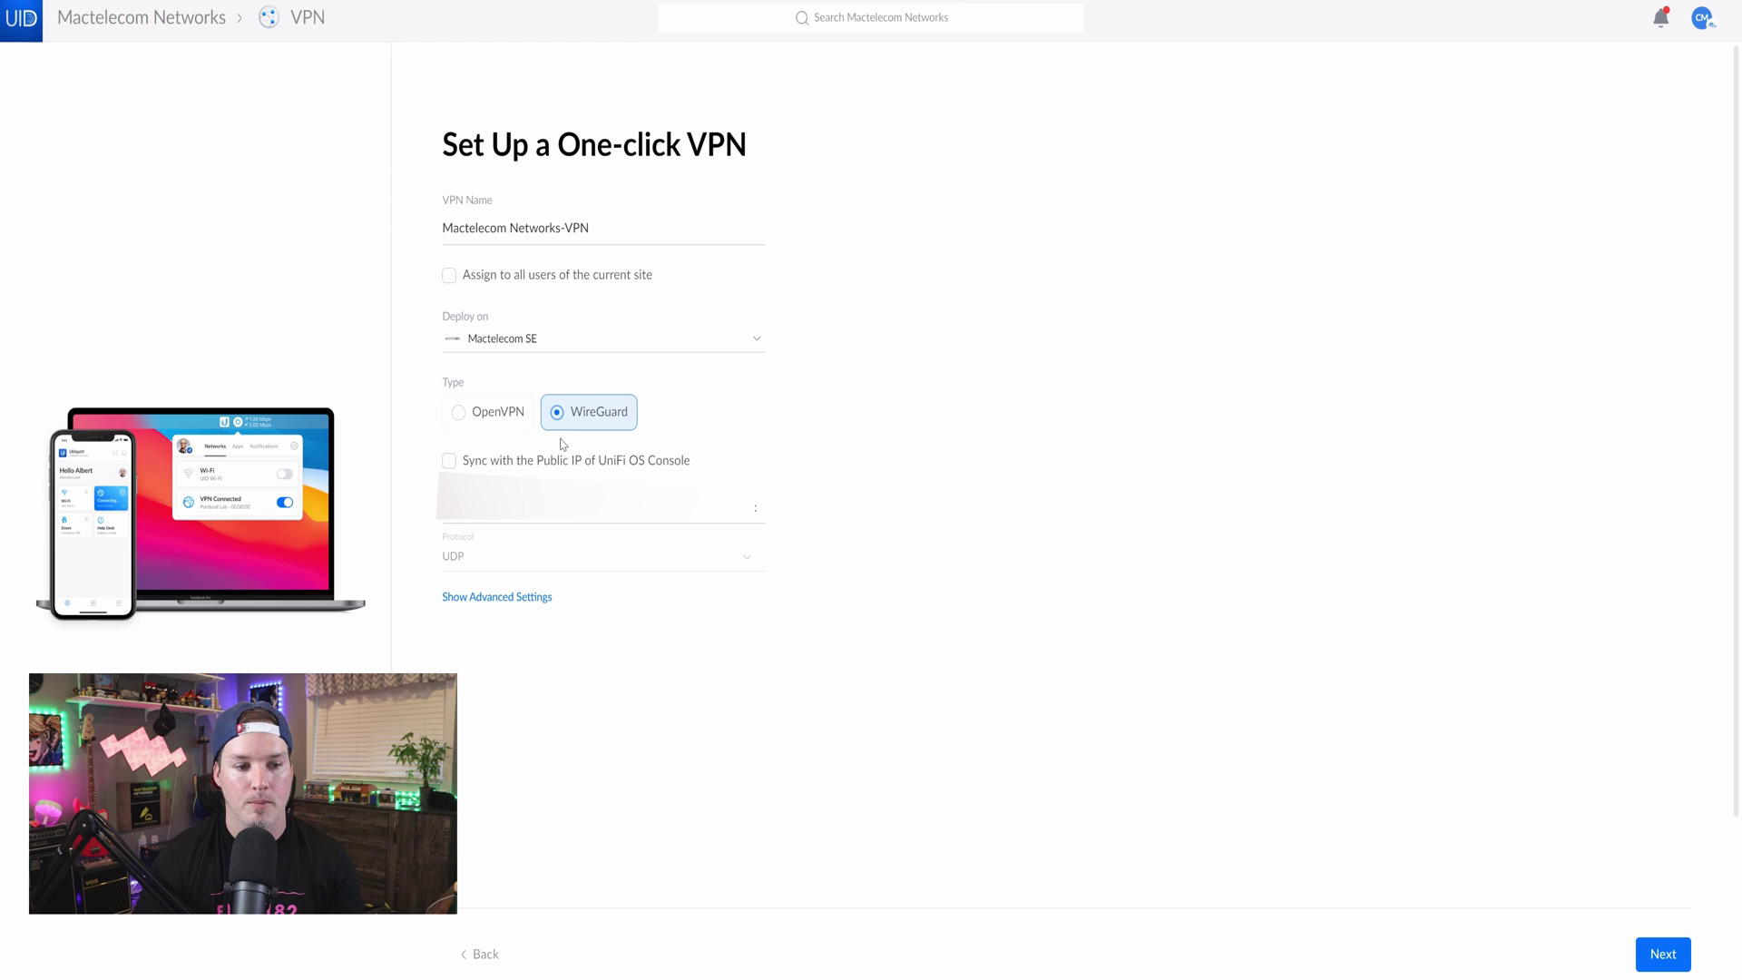
left_click(449, 461)
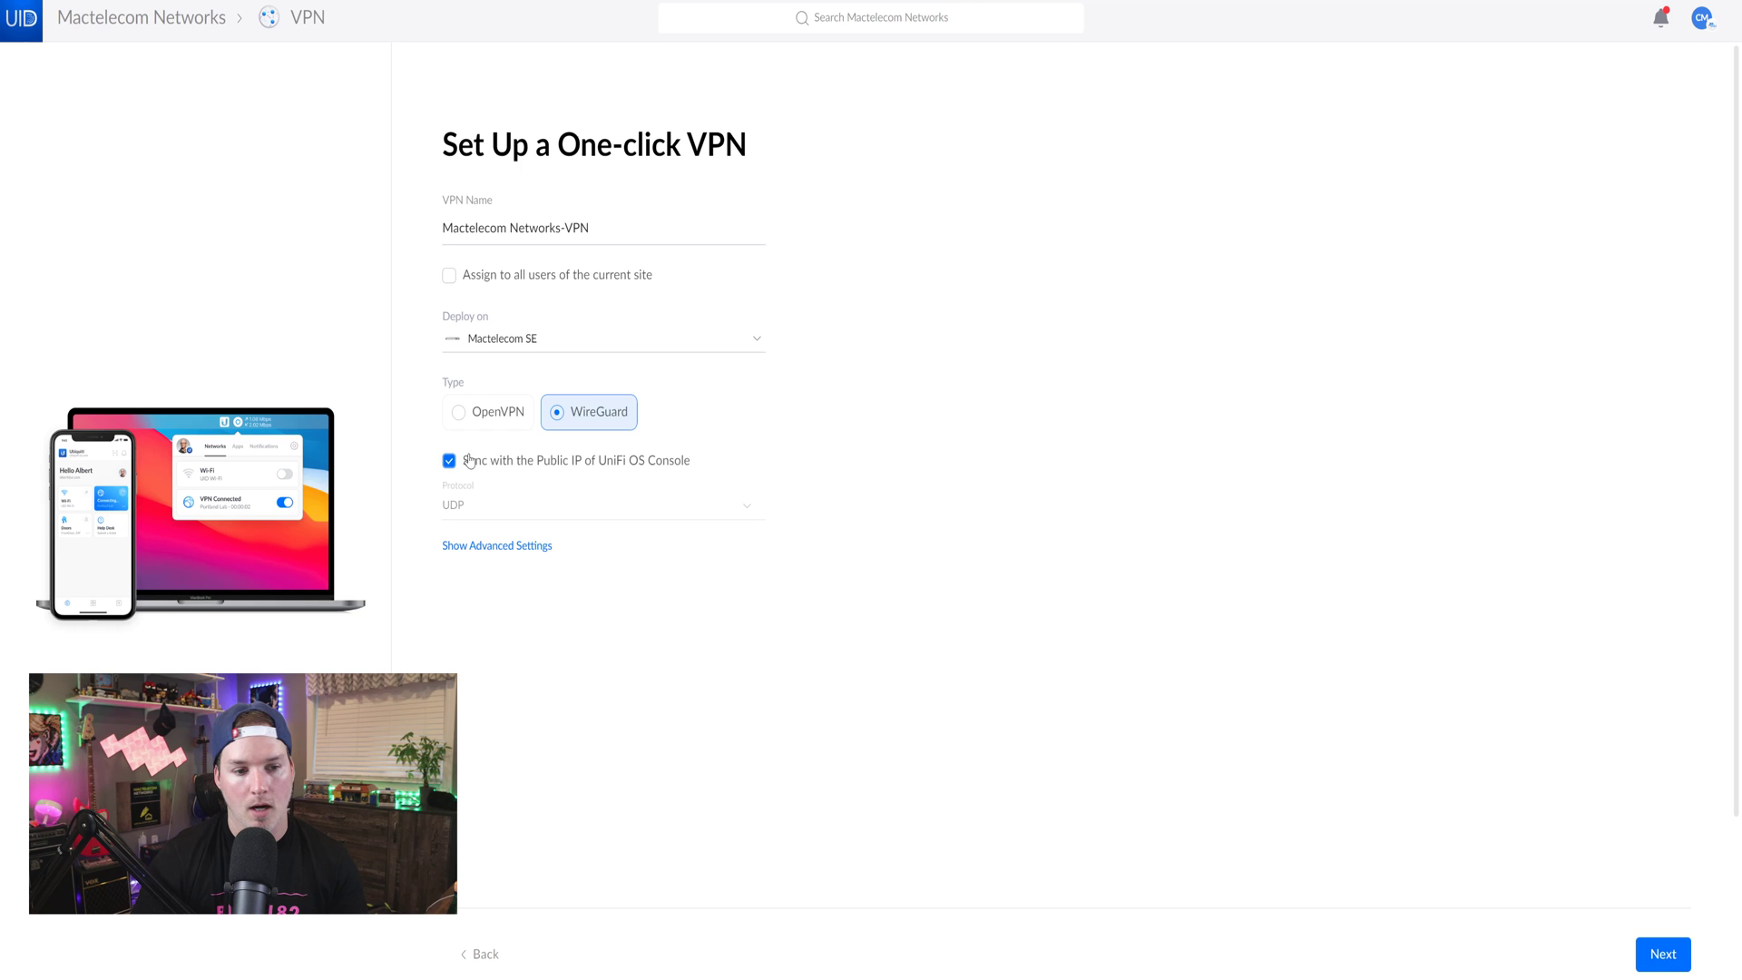
left_click(522, 549)
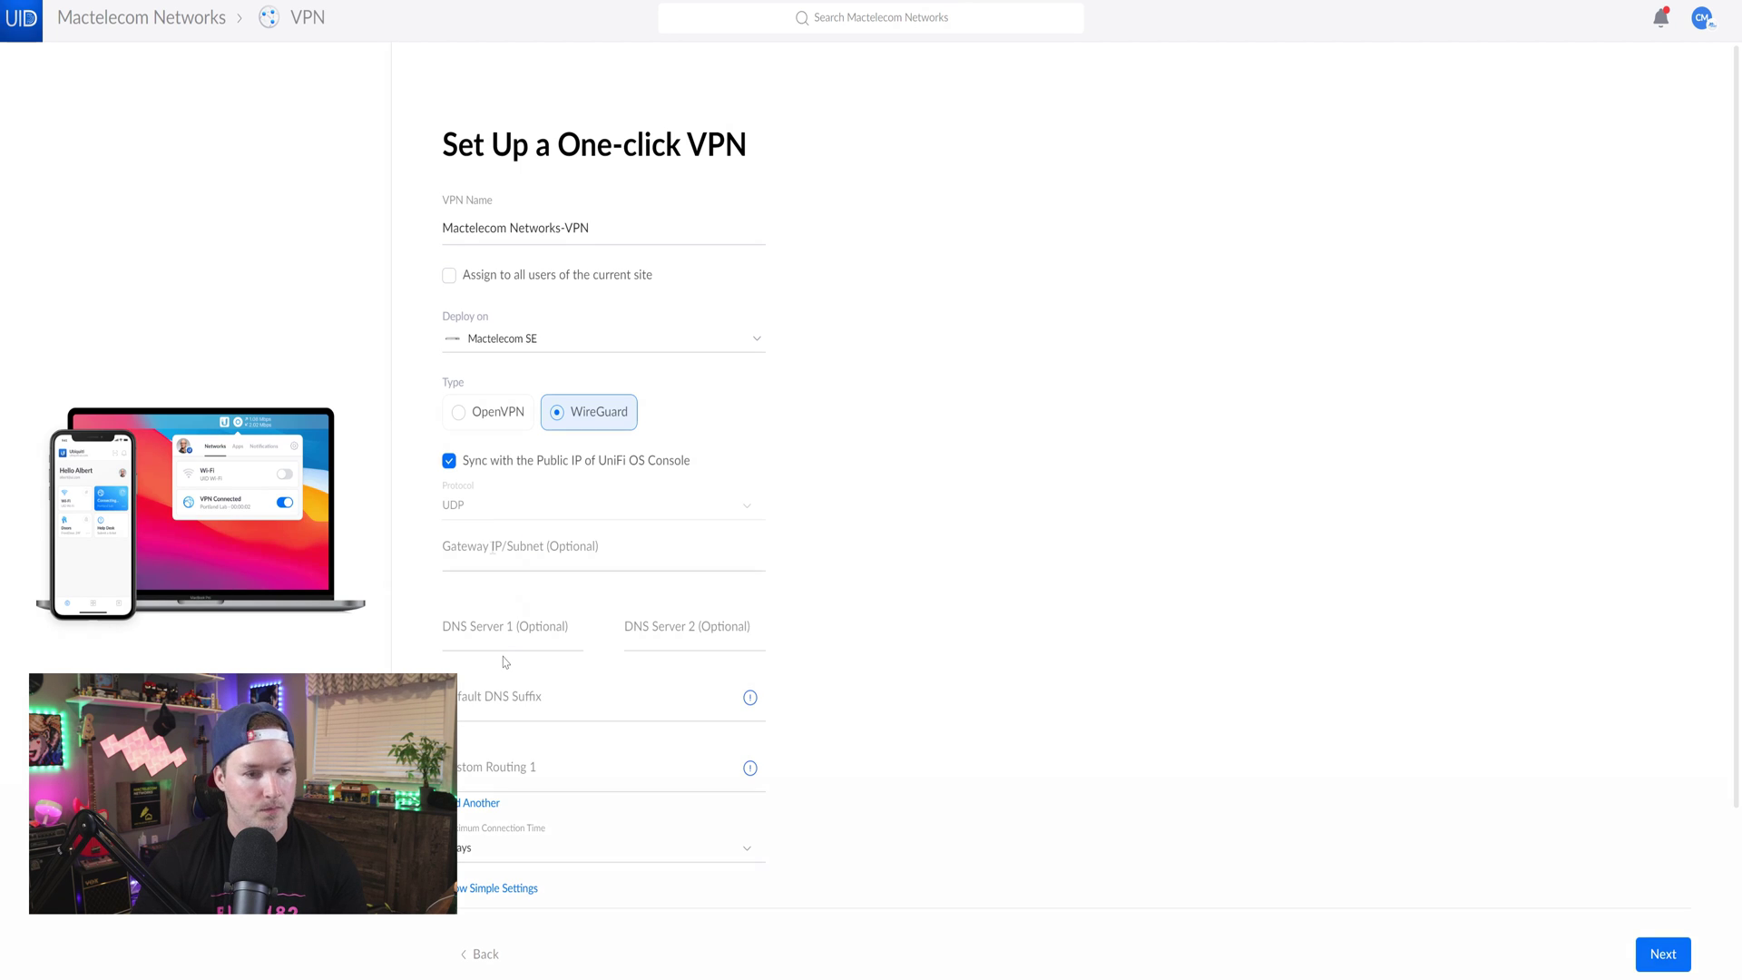
Step: Set gateway 192.168.66.1/24 with DNS servers 1.1.1.1 and 8.8.8.8
left_click(492, 548)
type("192.16")
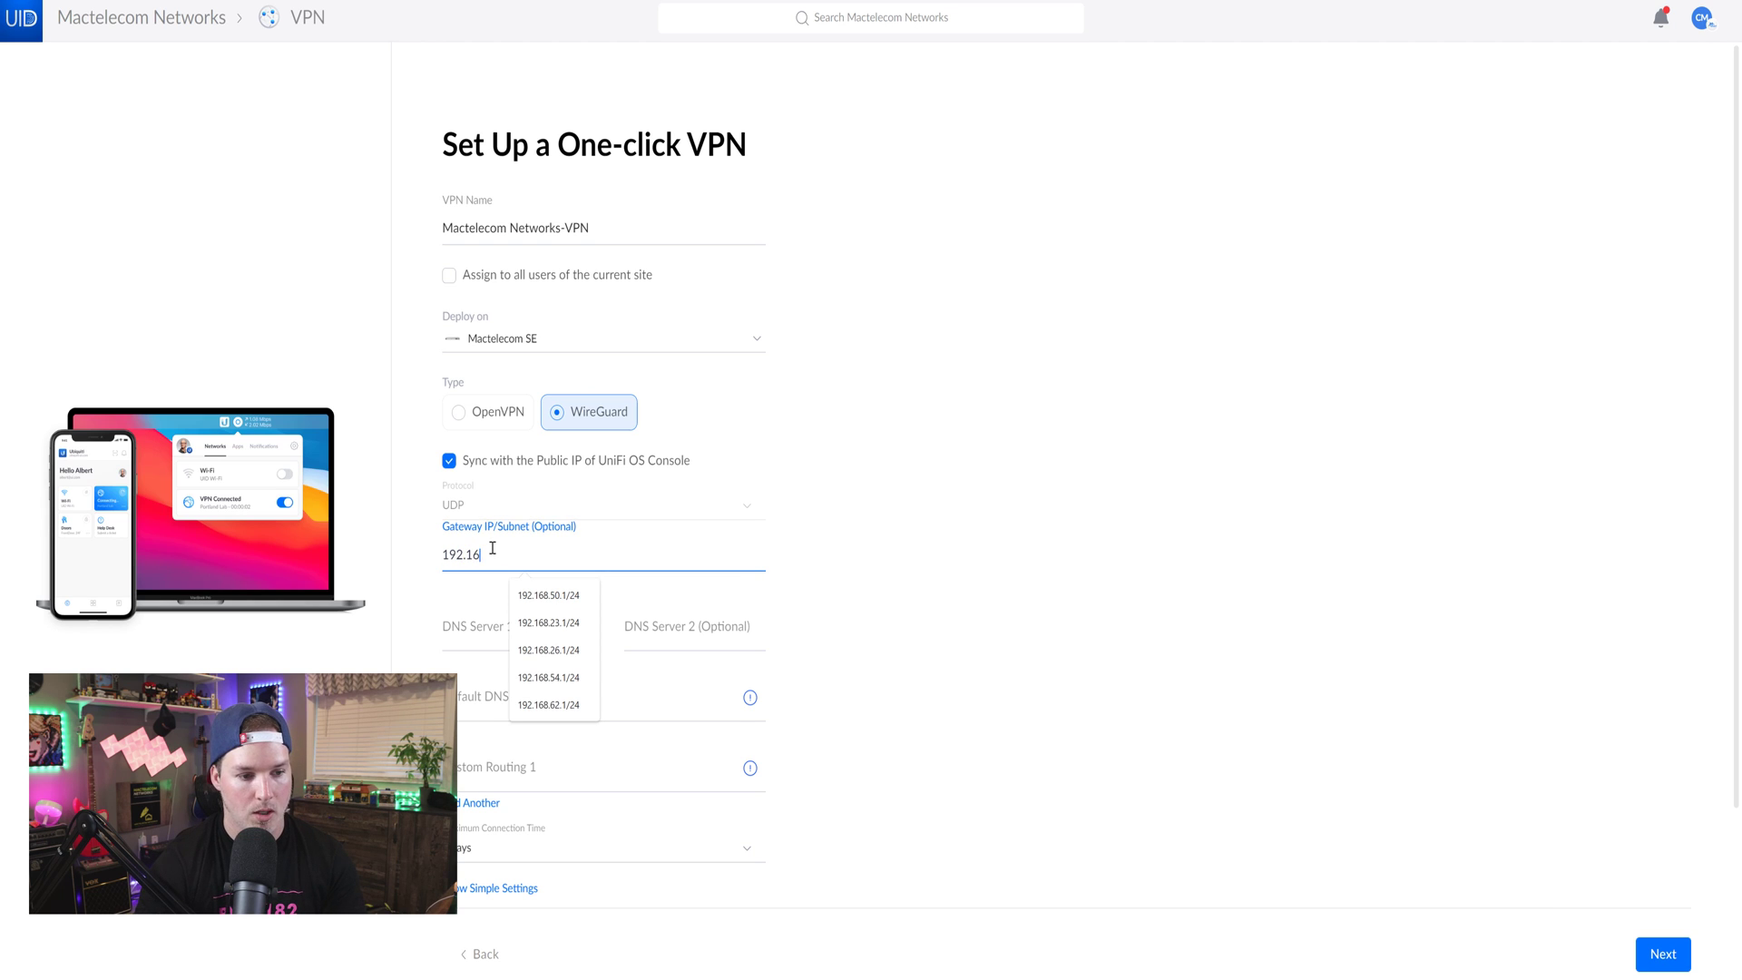
type("8.66.1")
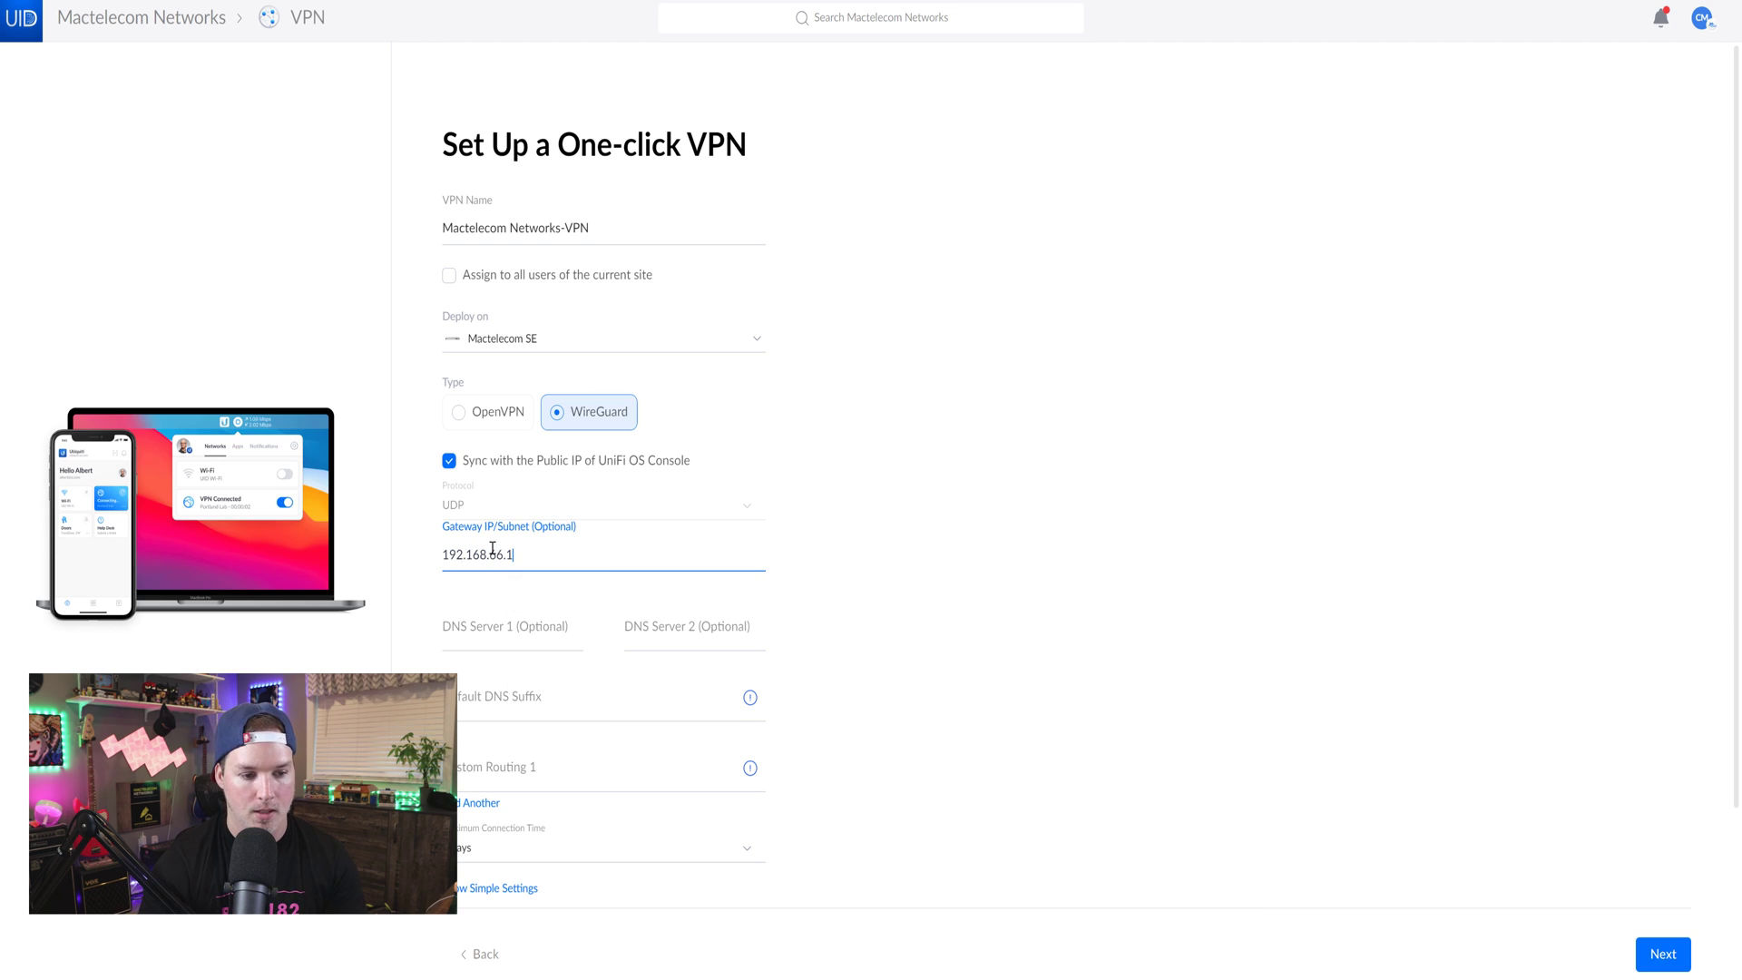
type("/24")
left_click(514, 639)
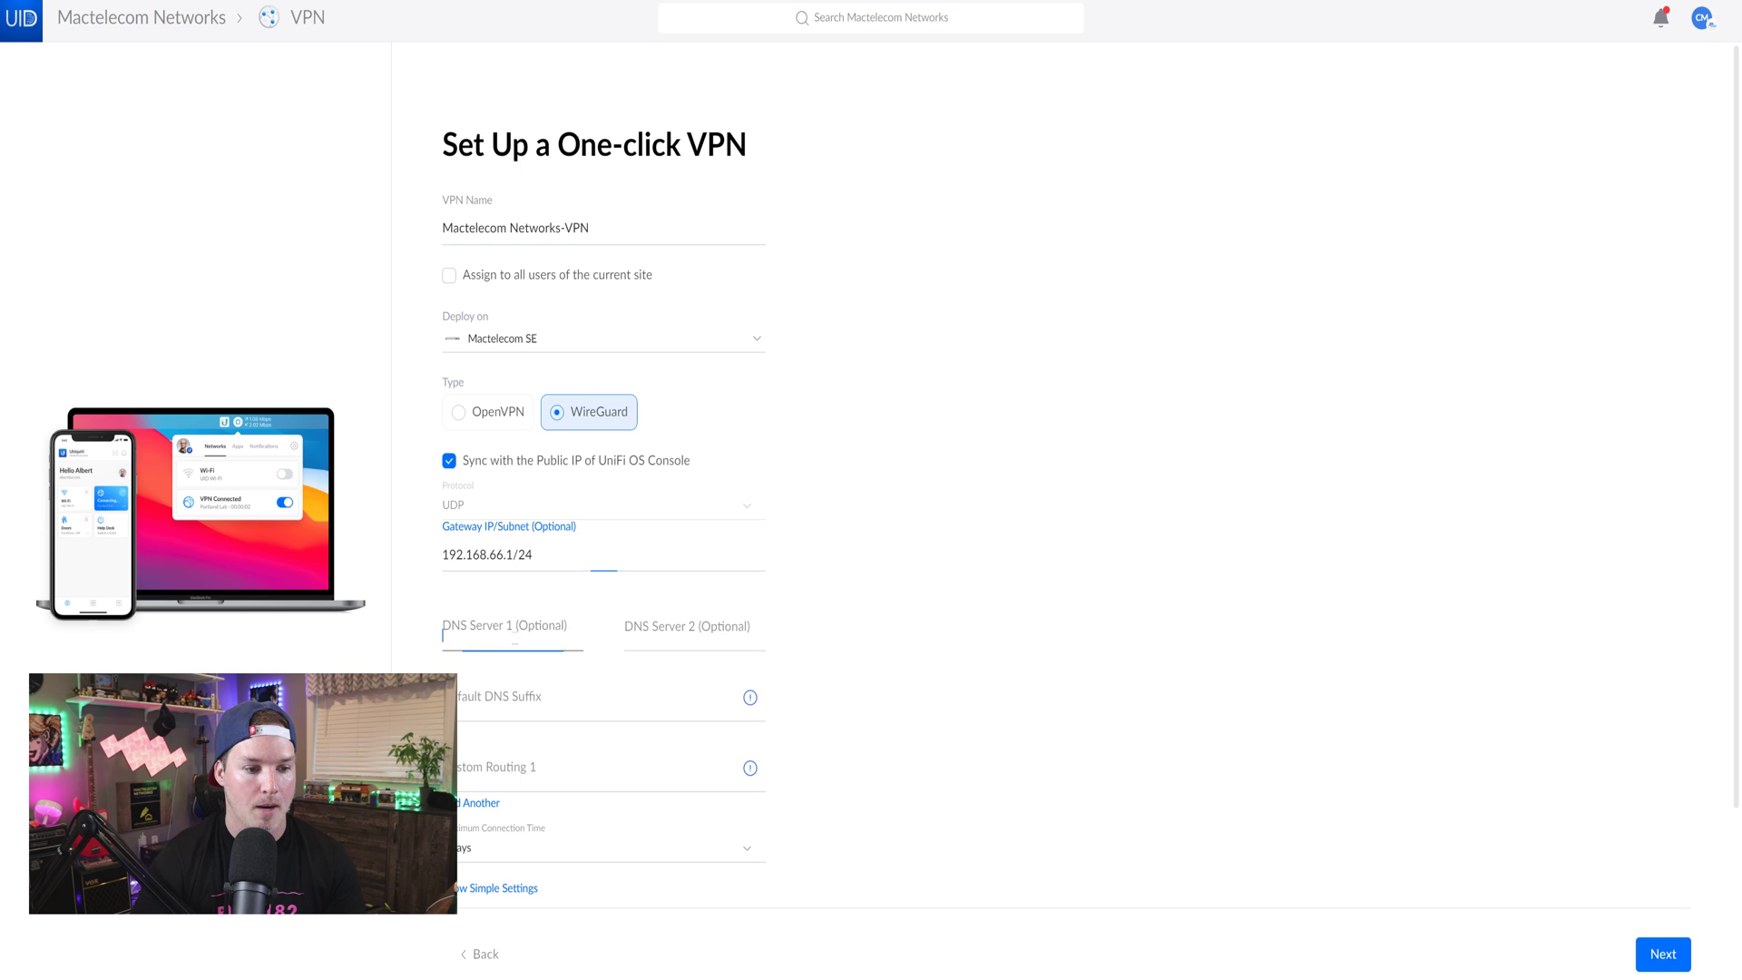
type("1.1.1.")
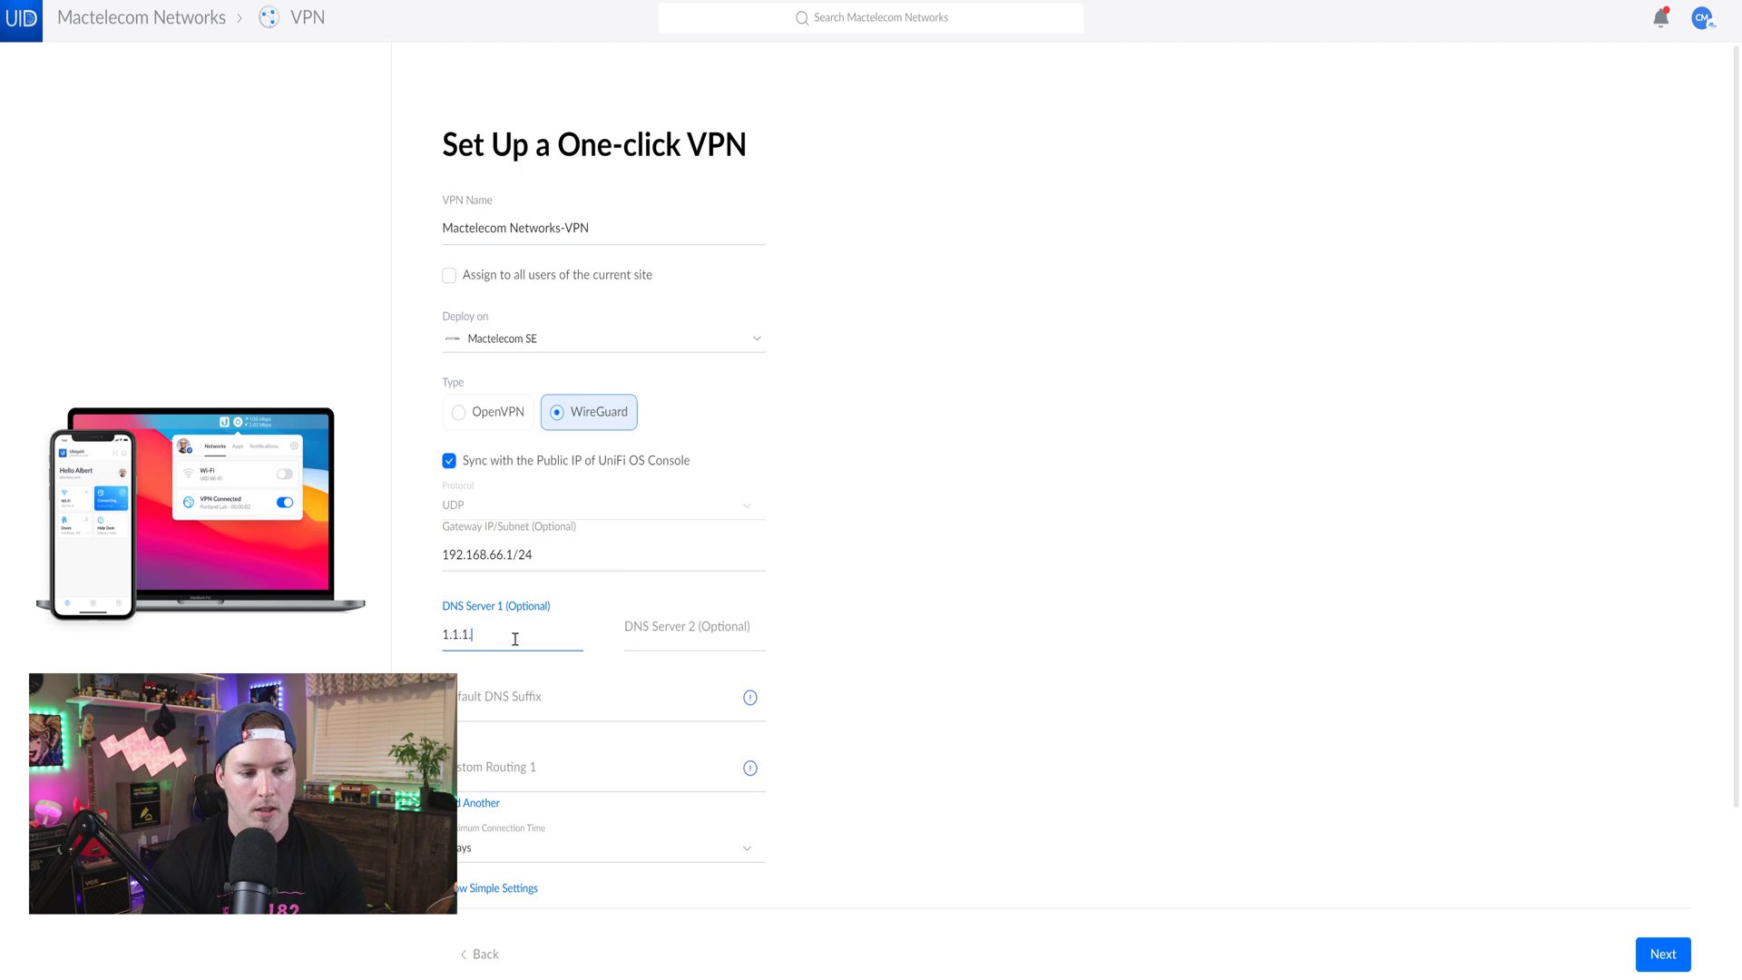
type("1")
key("Tab")
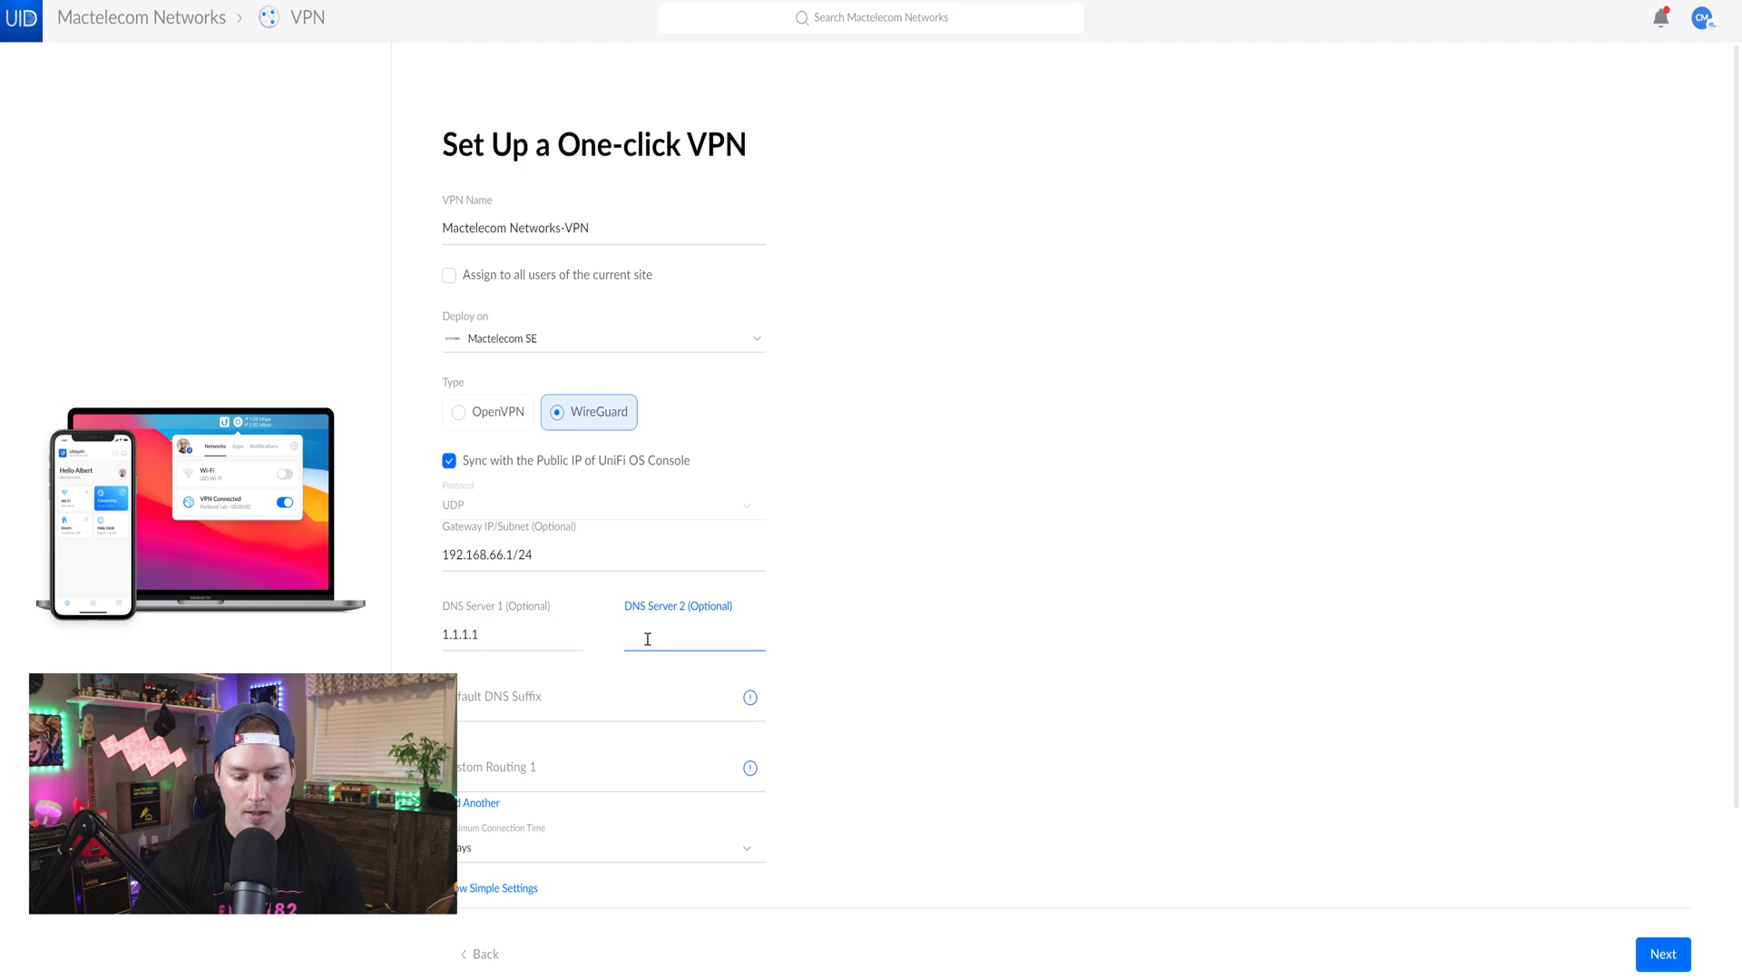
type("8.8.8.8")
left_click(726, 744)
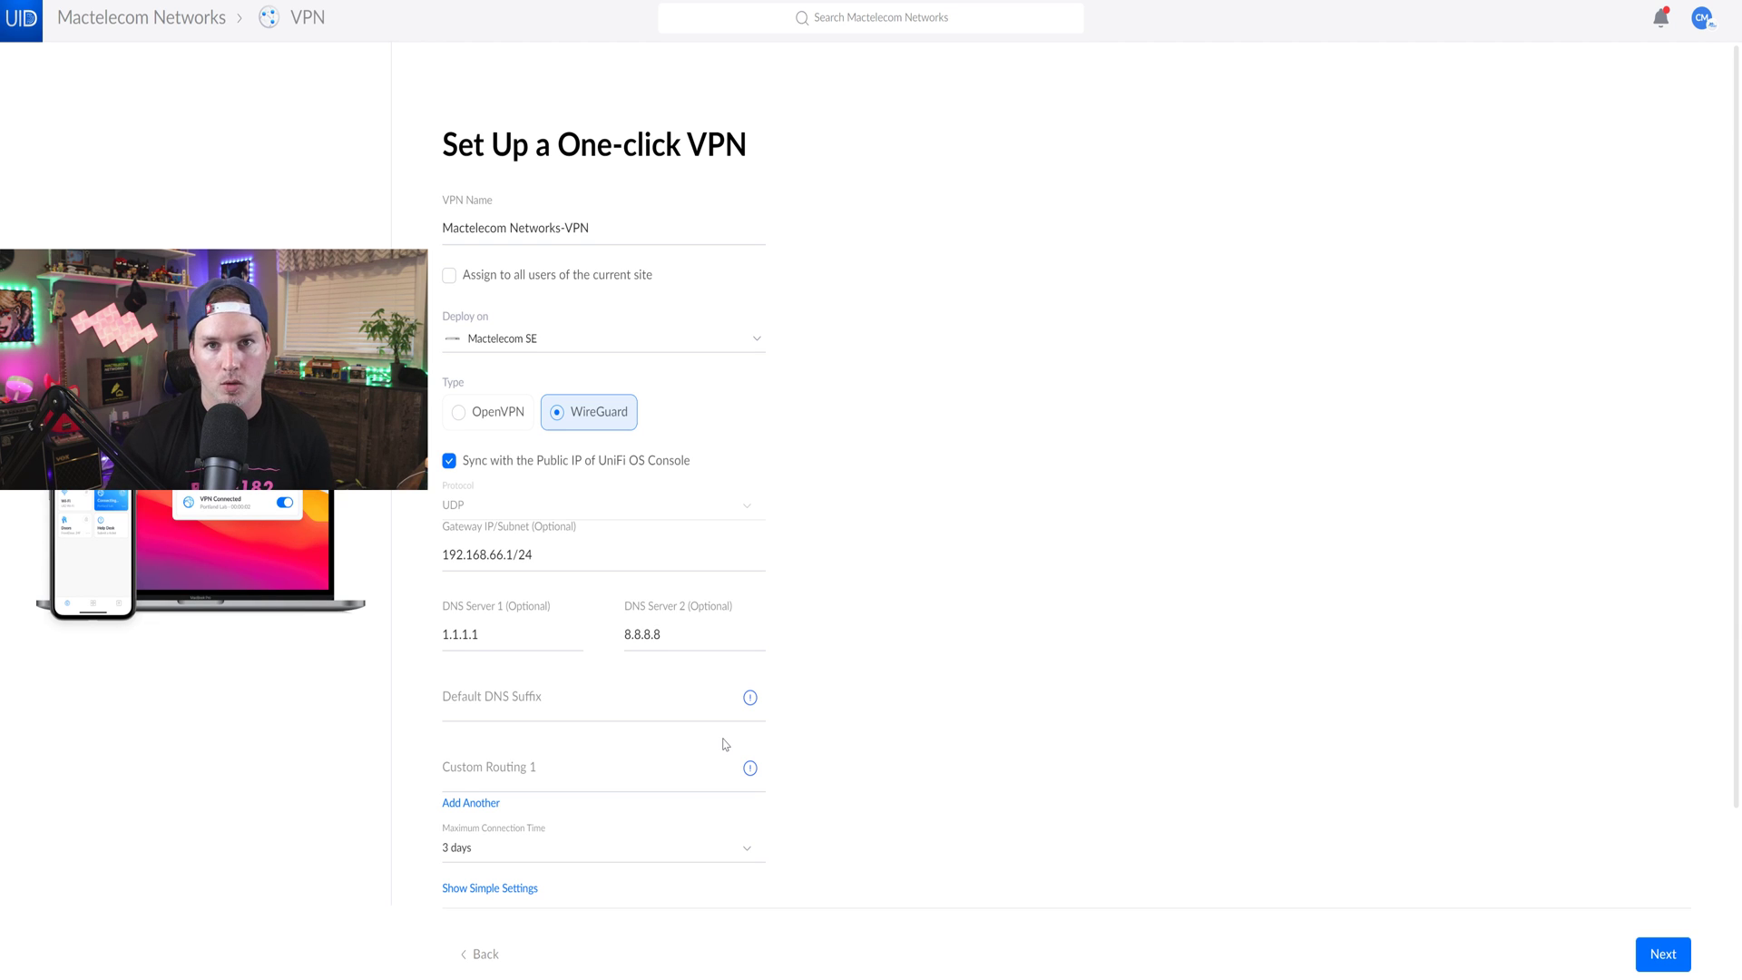
Step: Create the Mactelecom Networks-VPN and select one user from the Users tab for assignment
left_click(1669, 949)
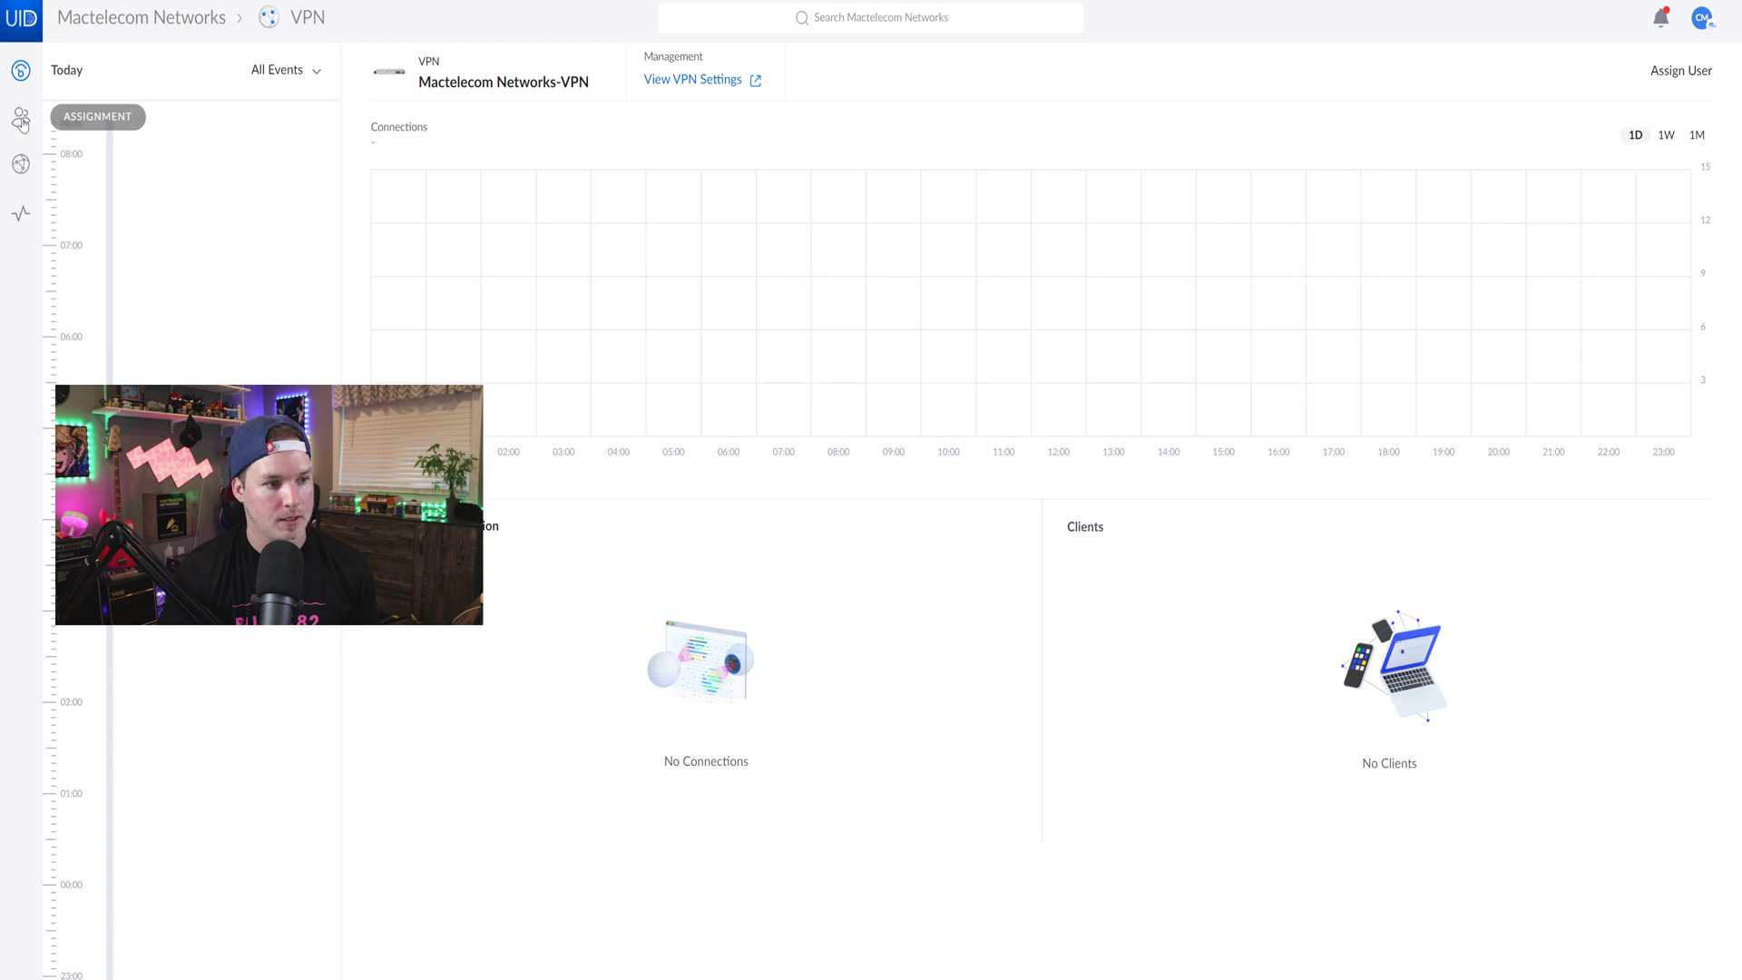
left_click(21, 119)
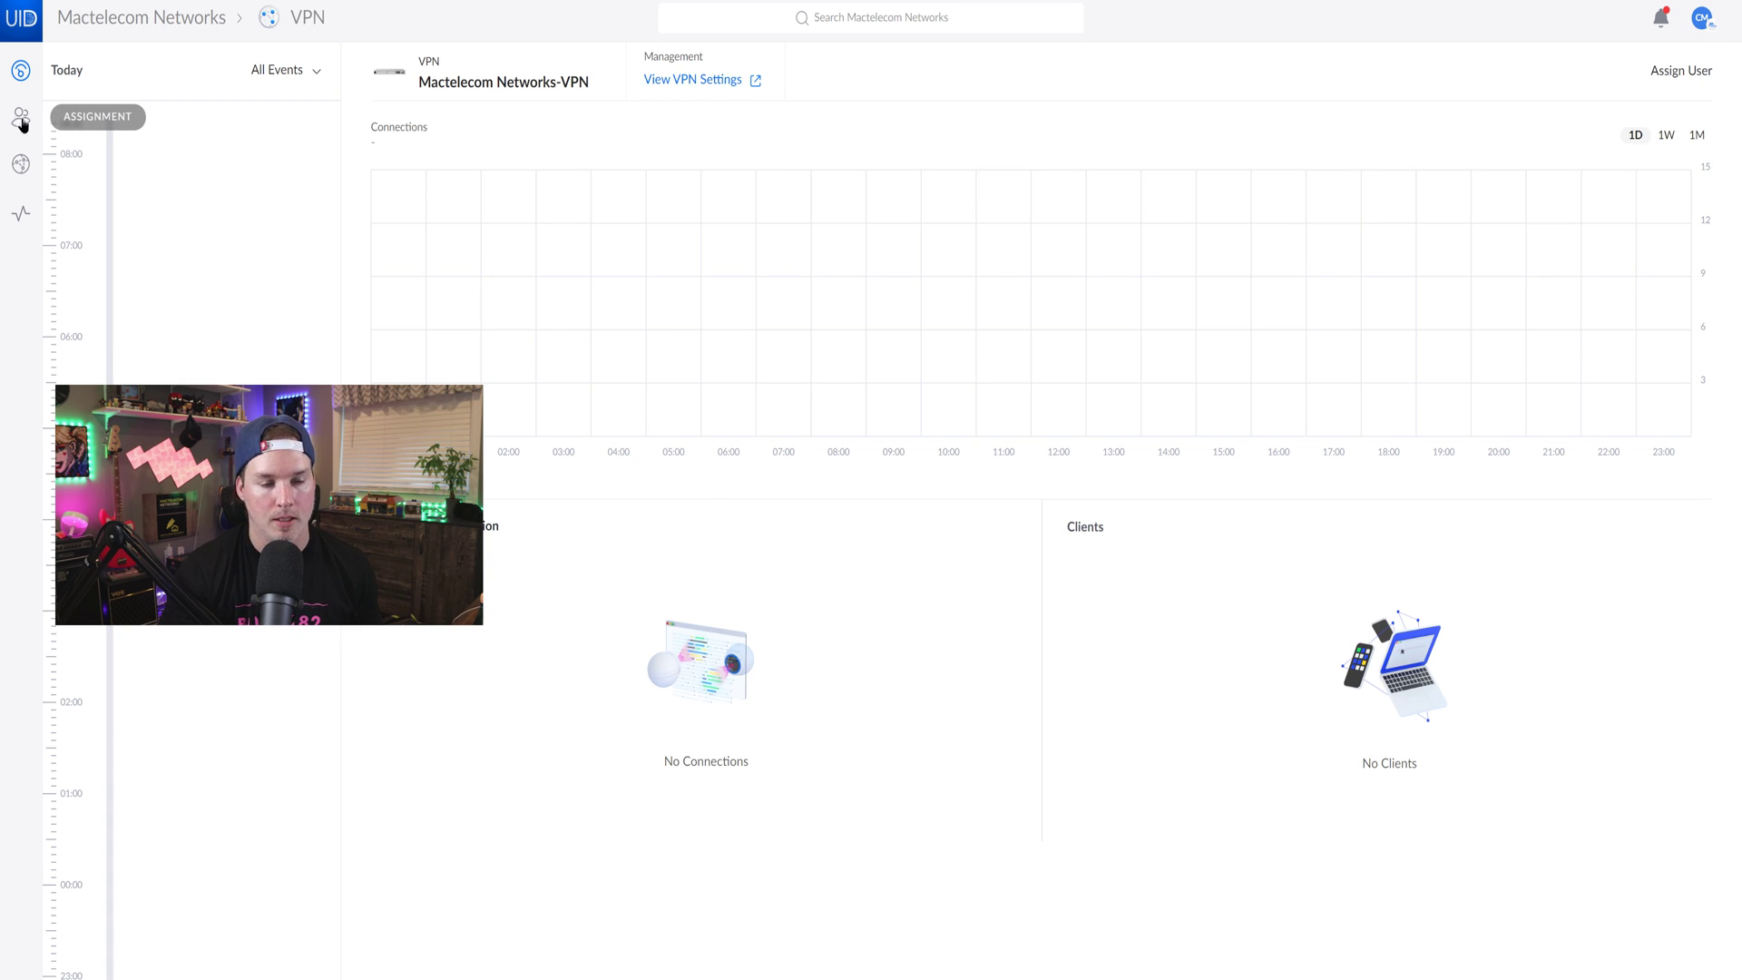
left_click(1684, 69)
left_click(765, 309)
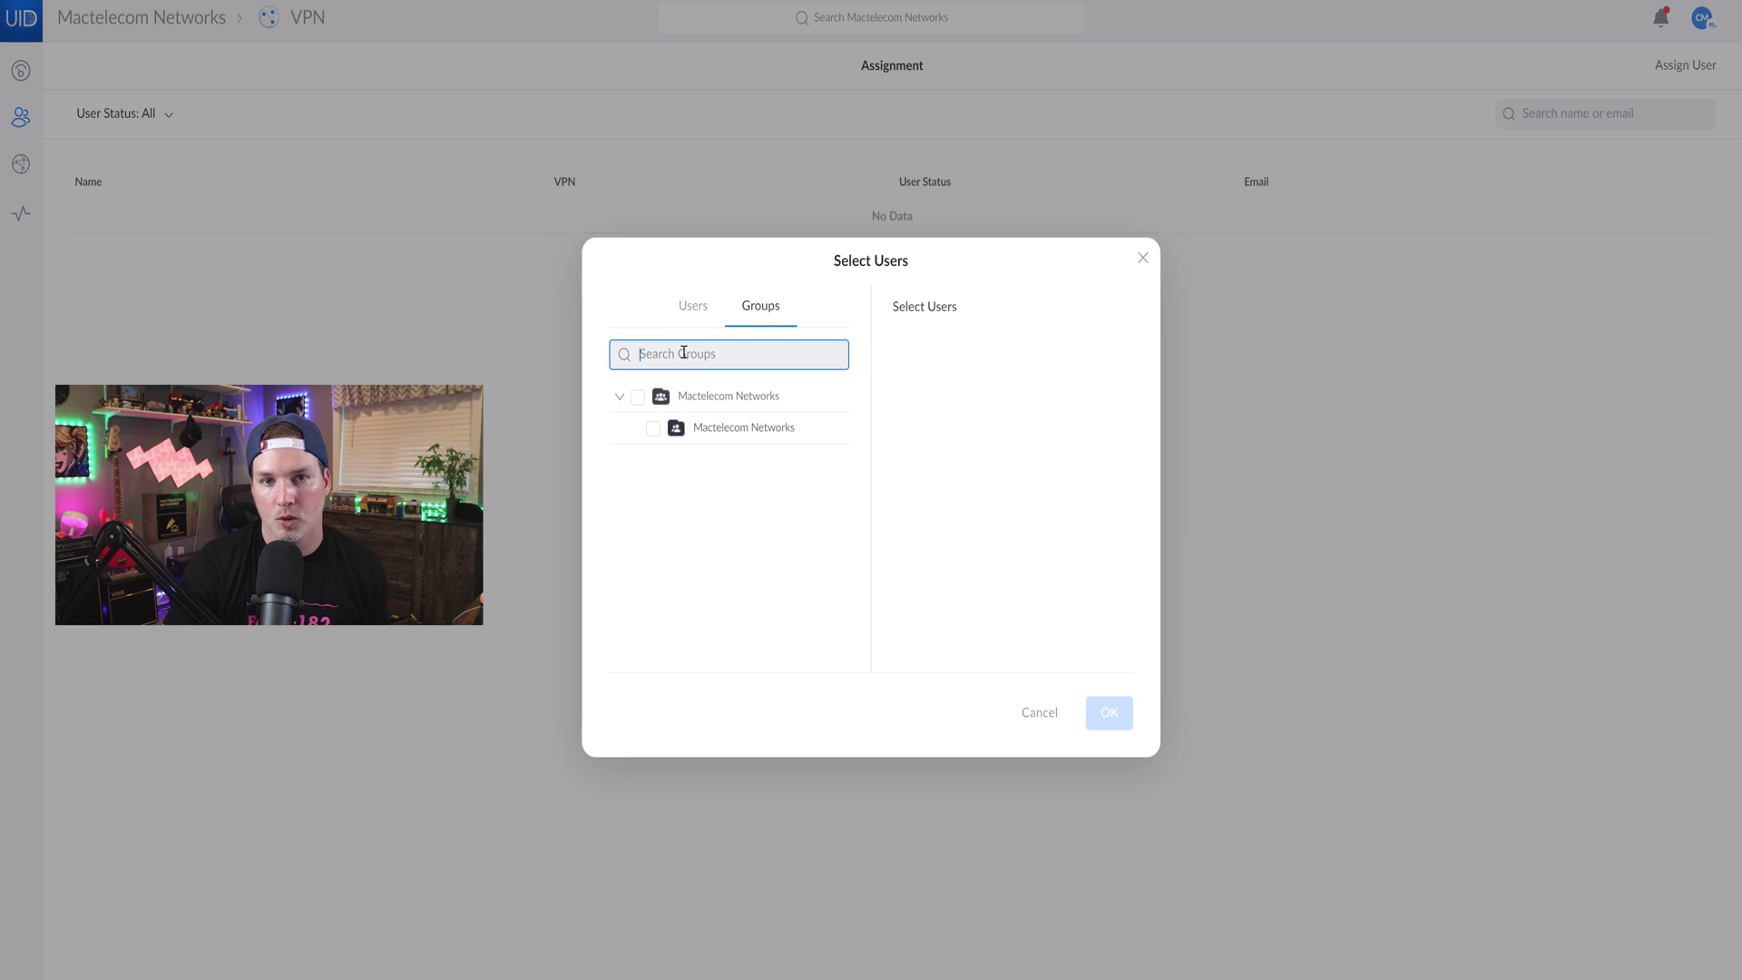
left_click(695, 322)
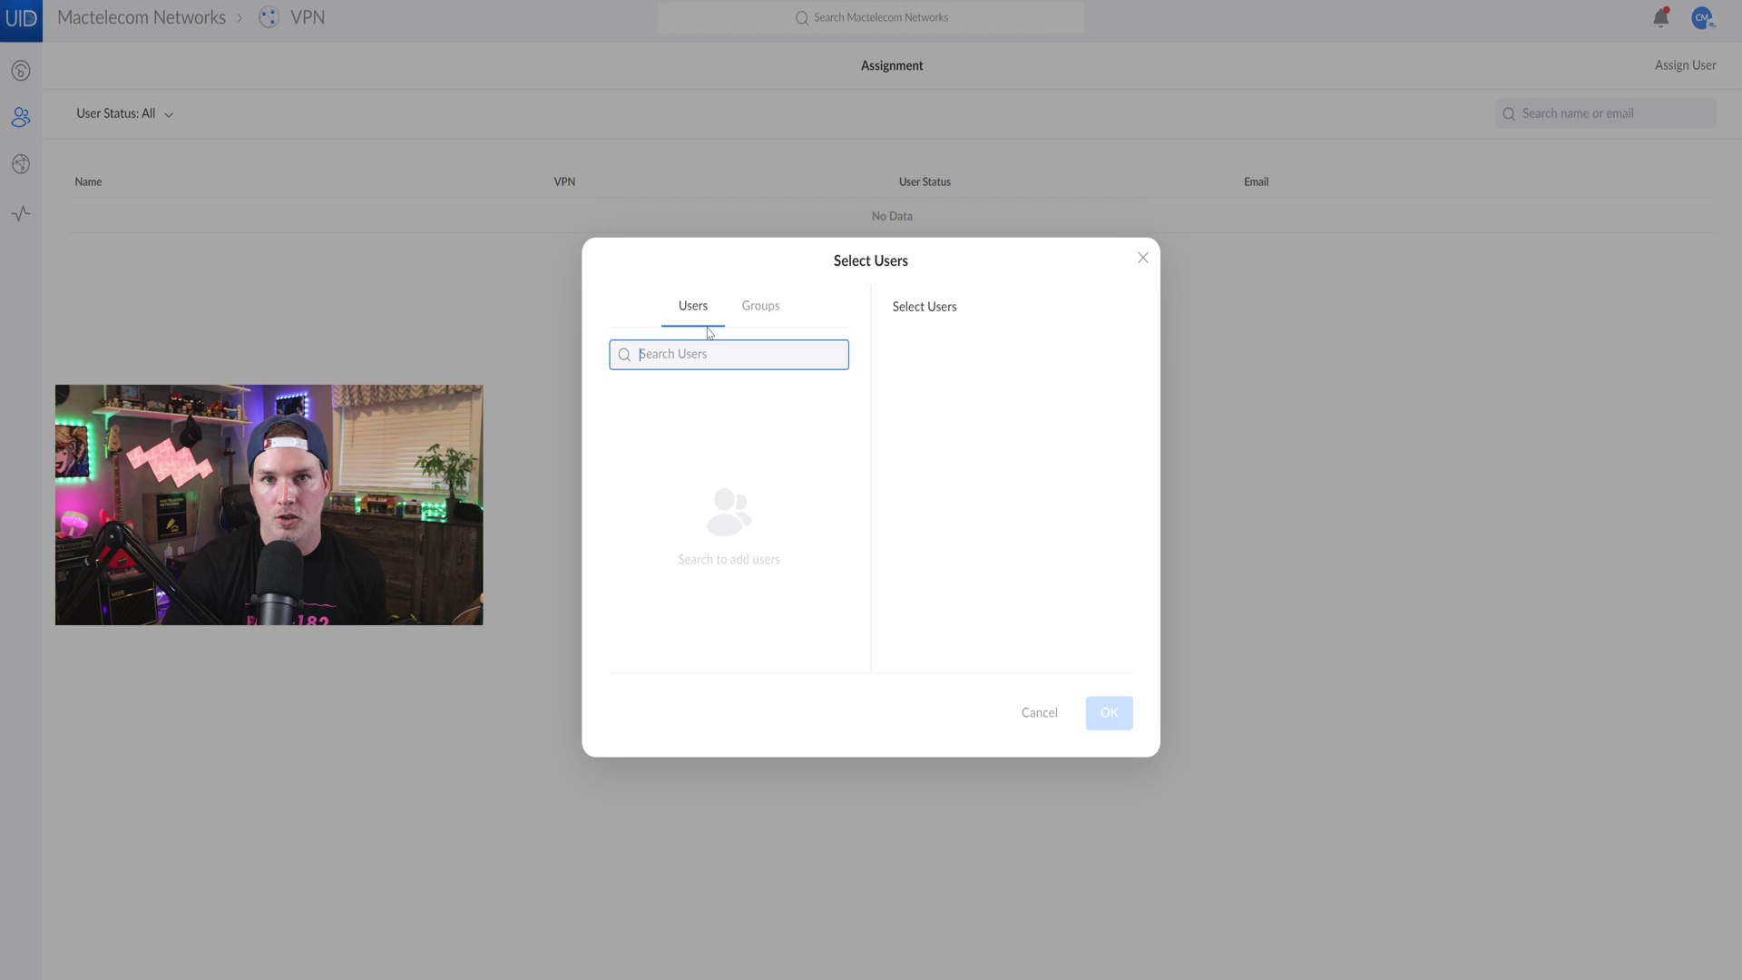
left_click(780, 388)
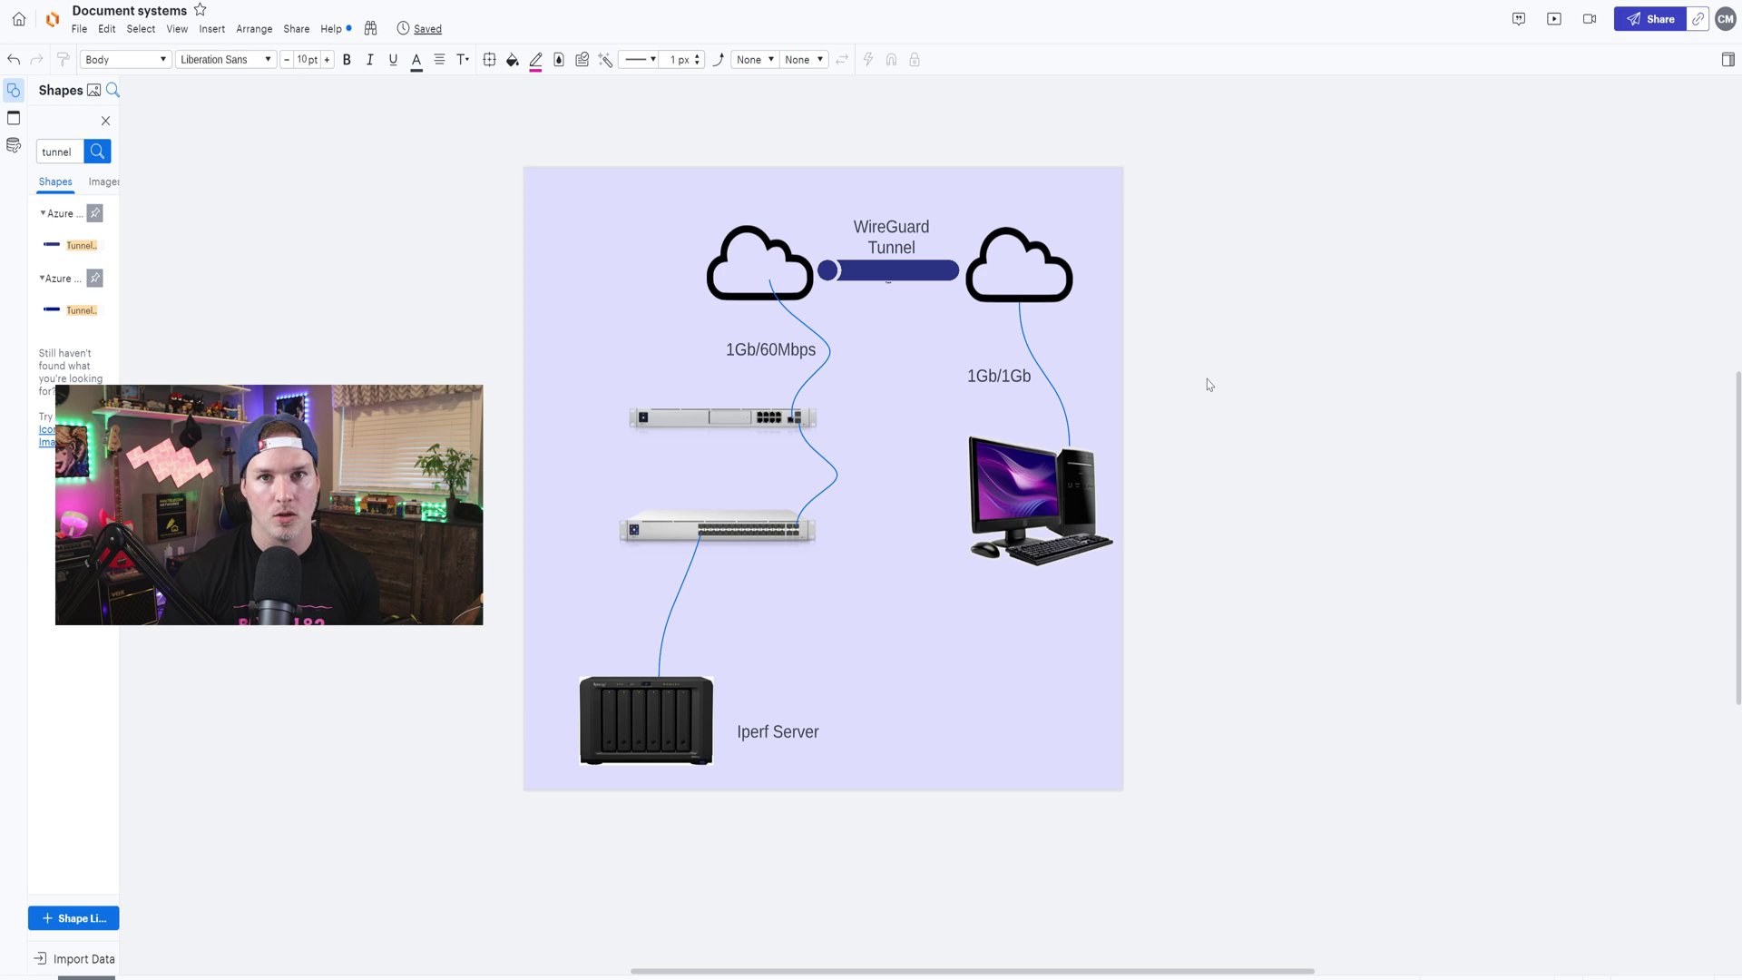
left_click(722, 413)
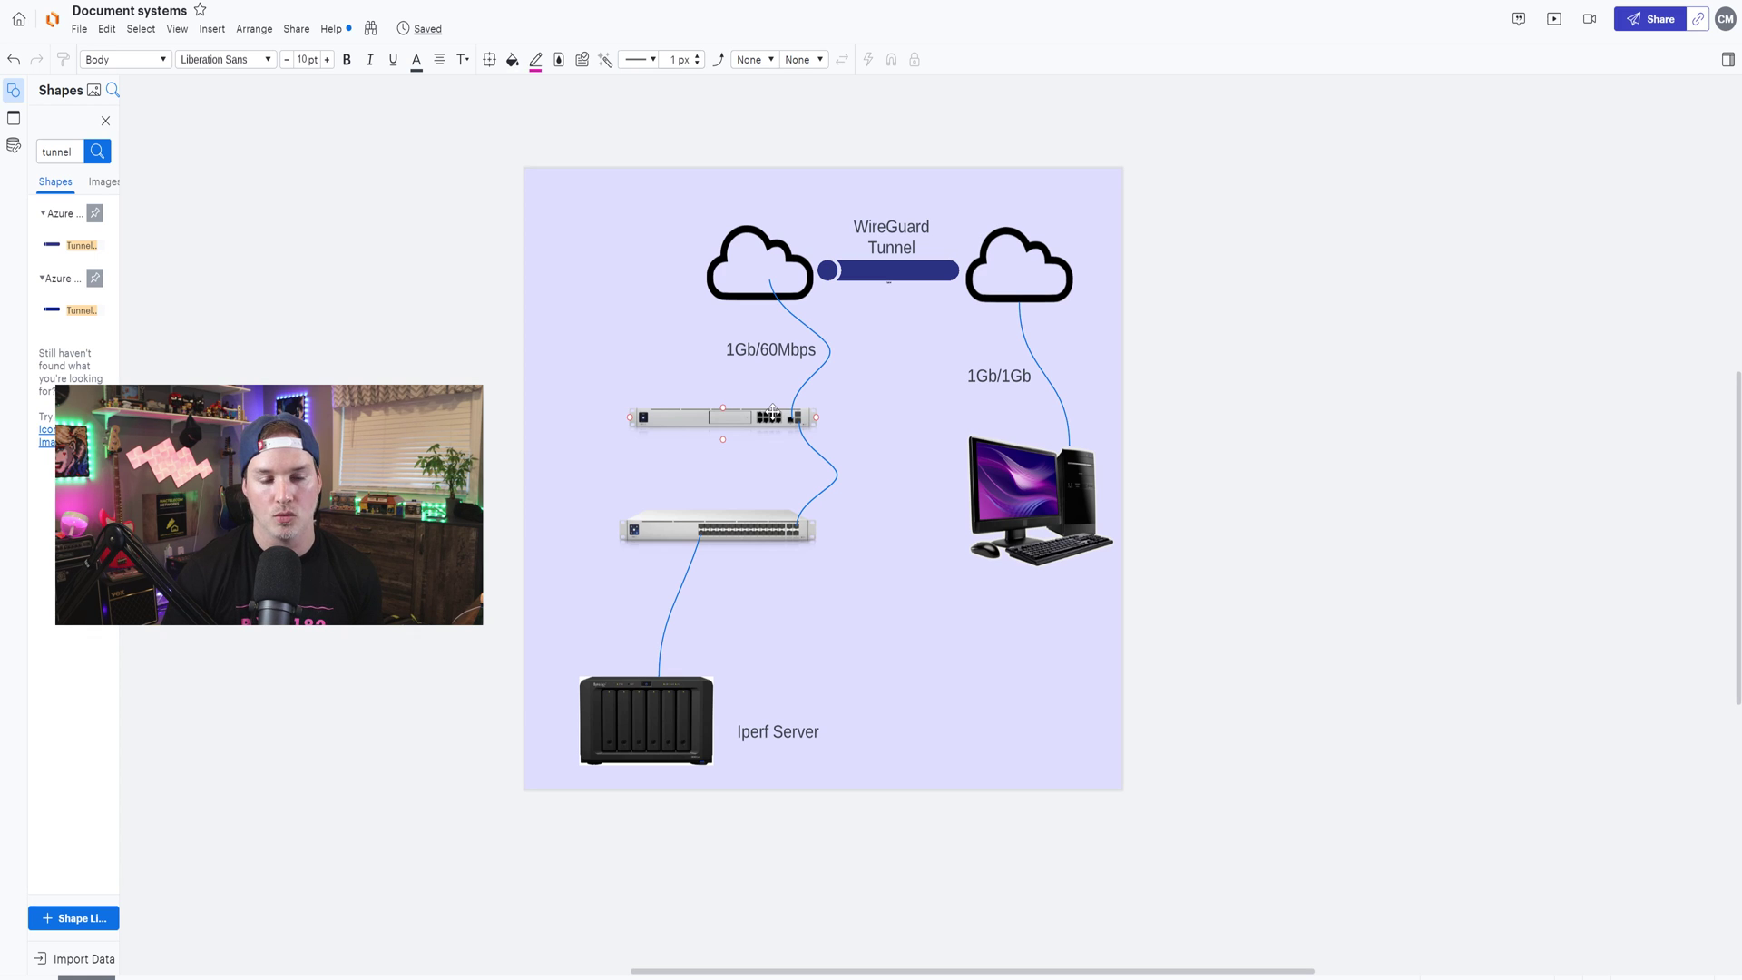
left_click(855, 304)
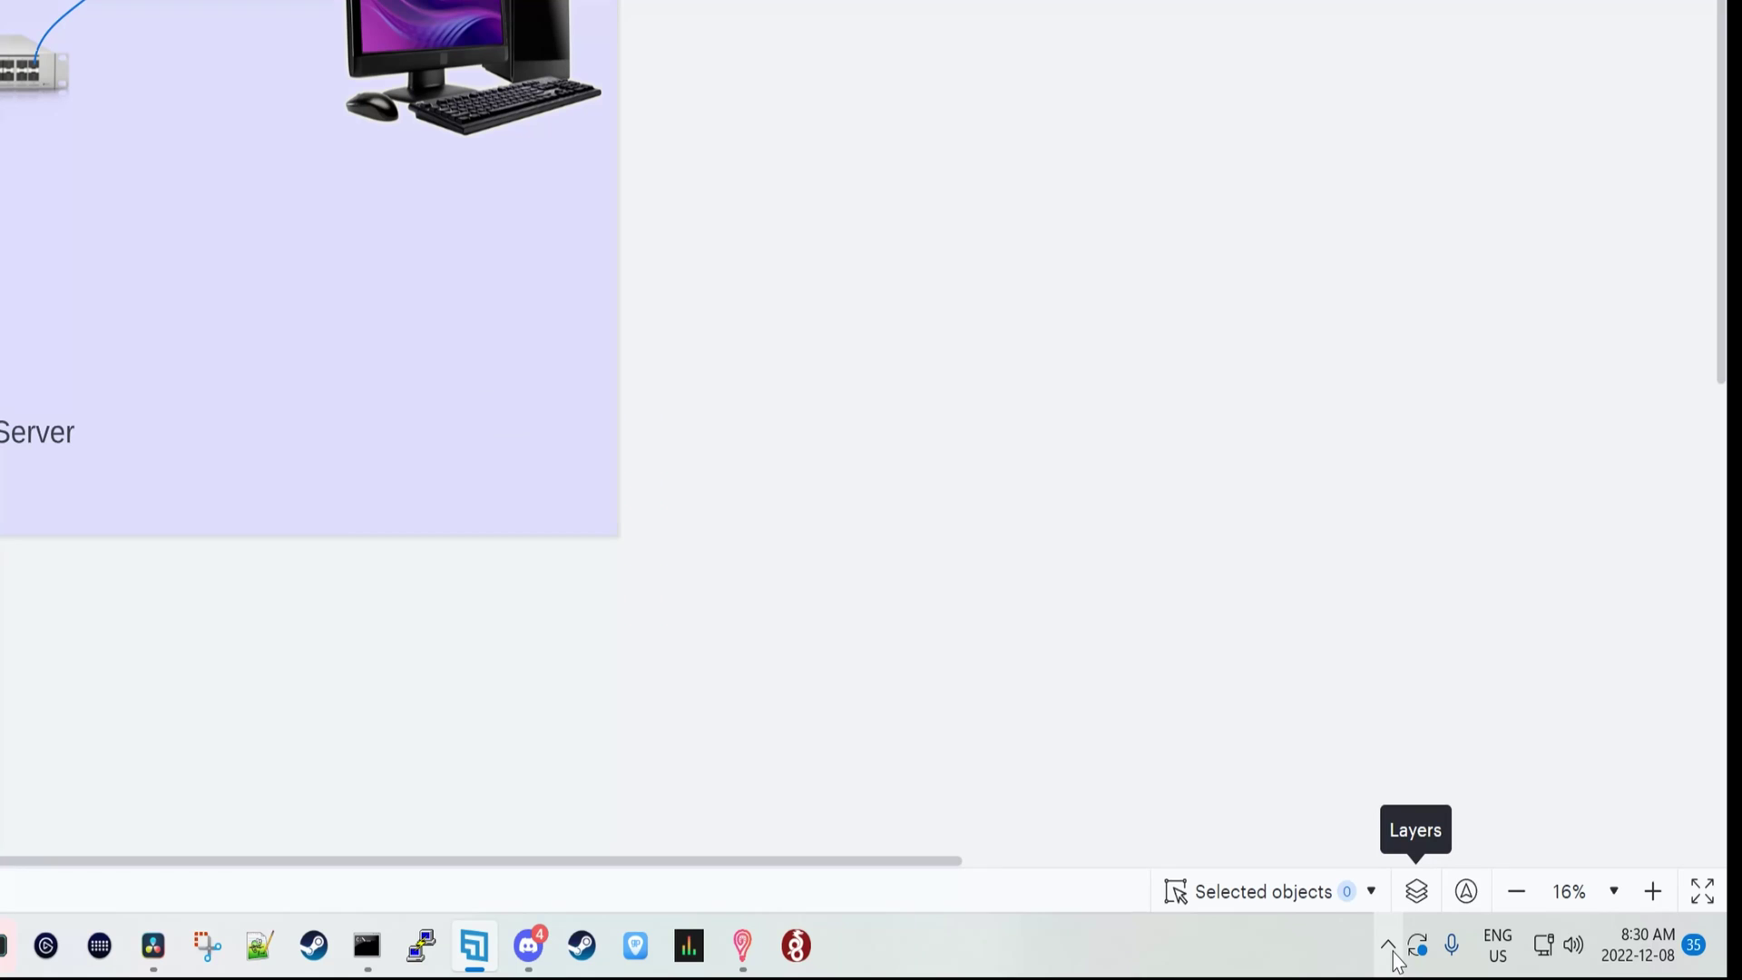
Step: Turn on the WireGuard VPN in the UI desktop client and open its gear-menu VPN Settings
left_click(1391, 953)
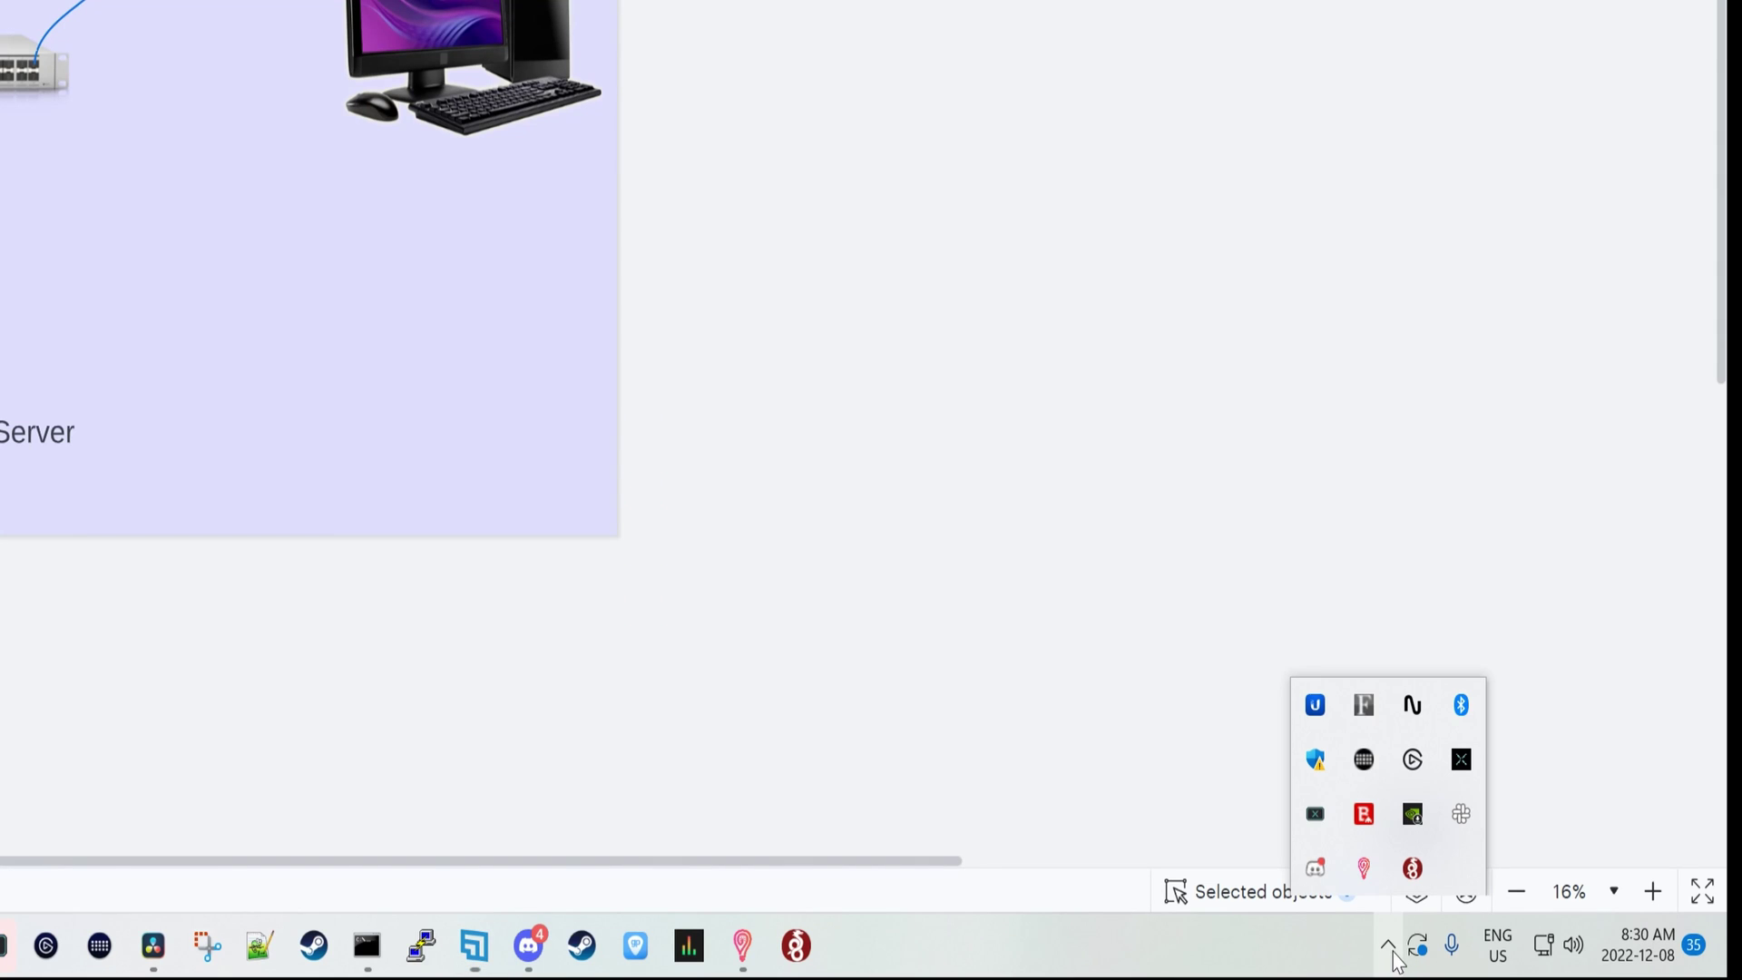
left_click(1316, 707)
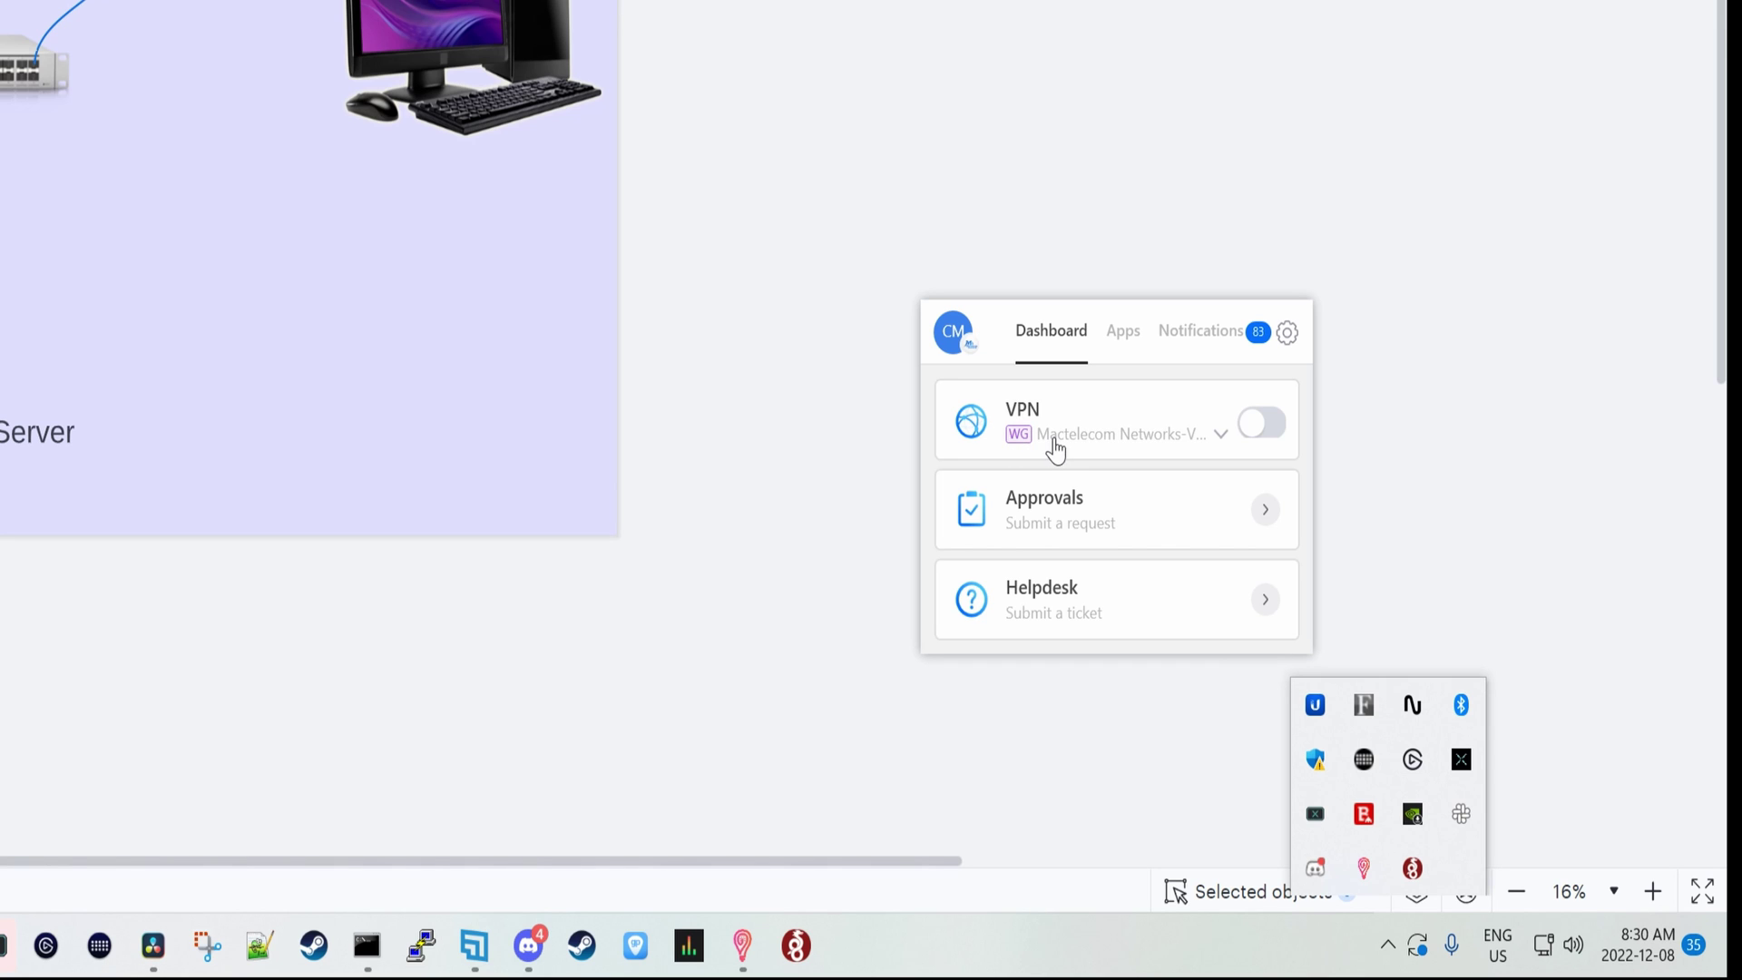
left_click(1263, 424)
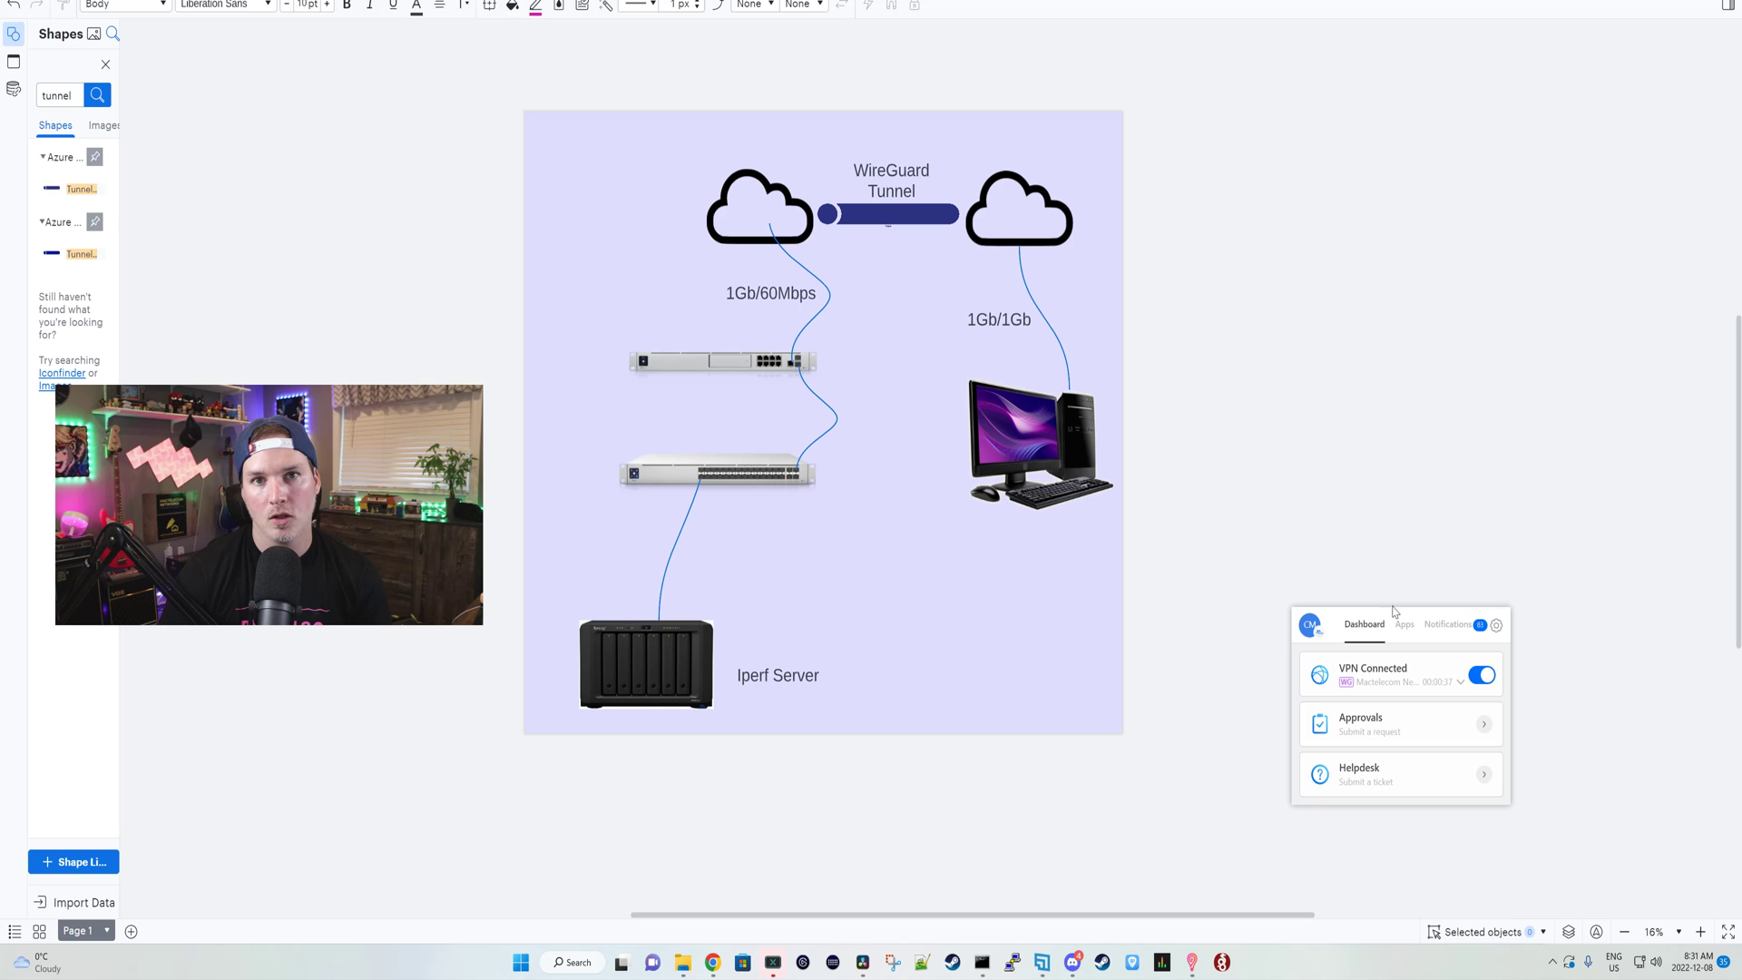
left_click(1498, 627)
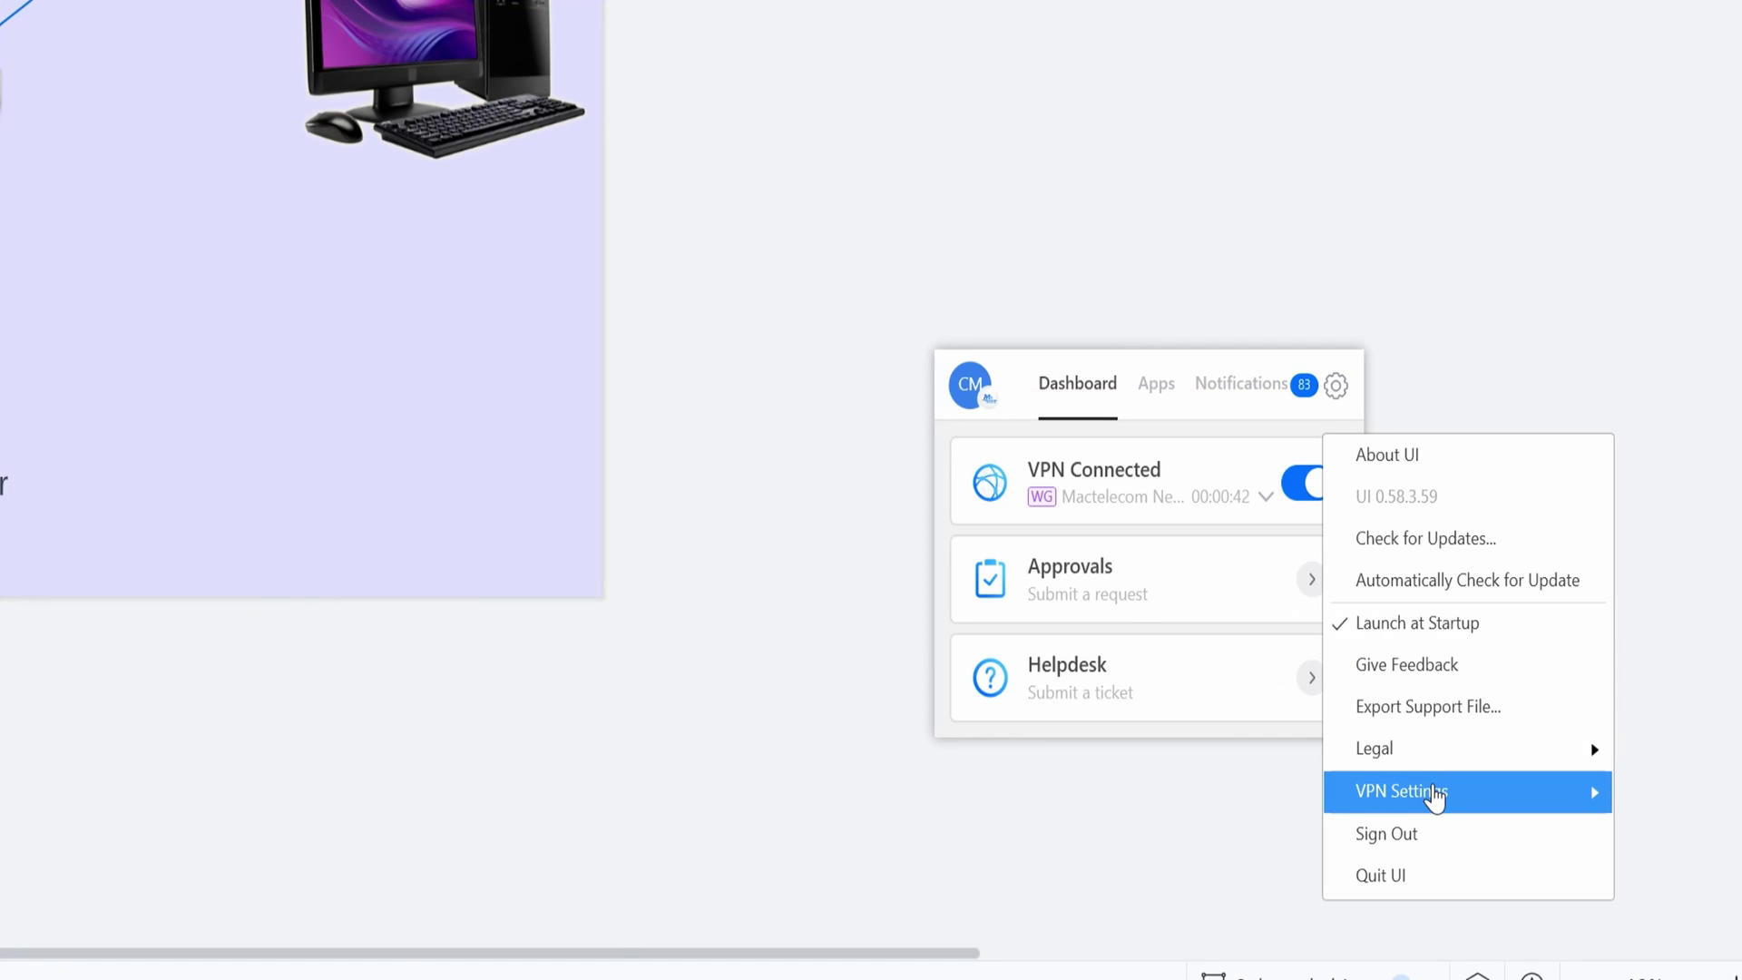
mouse_move(1434, 791)
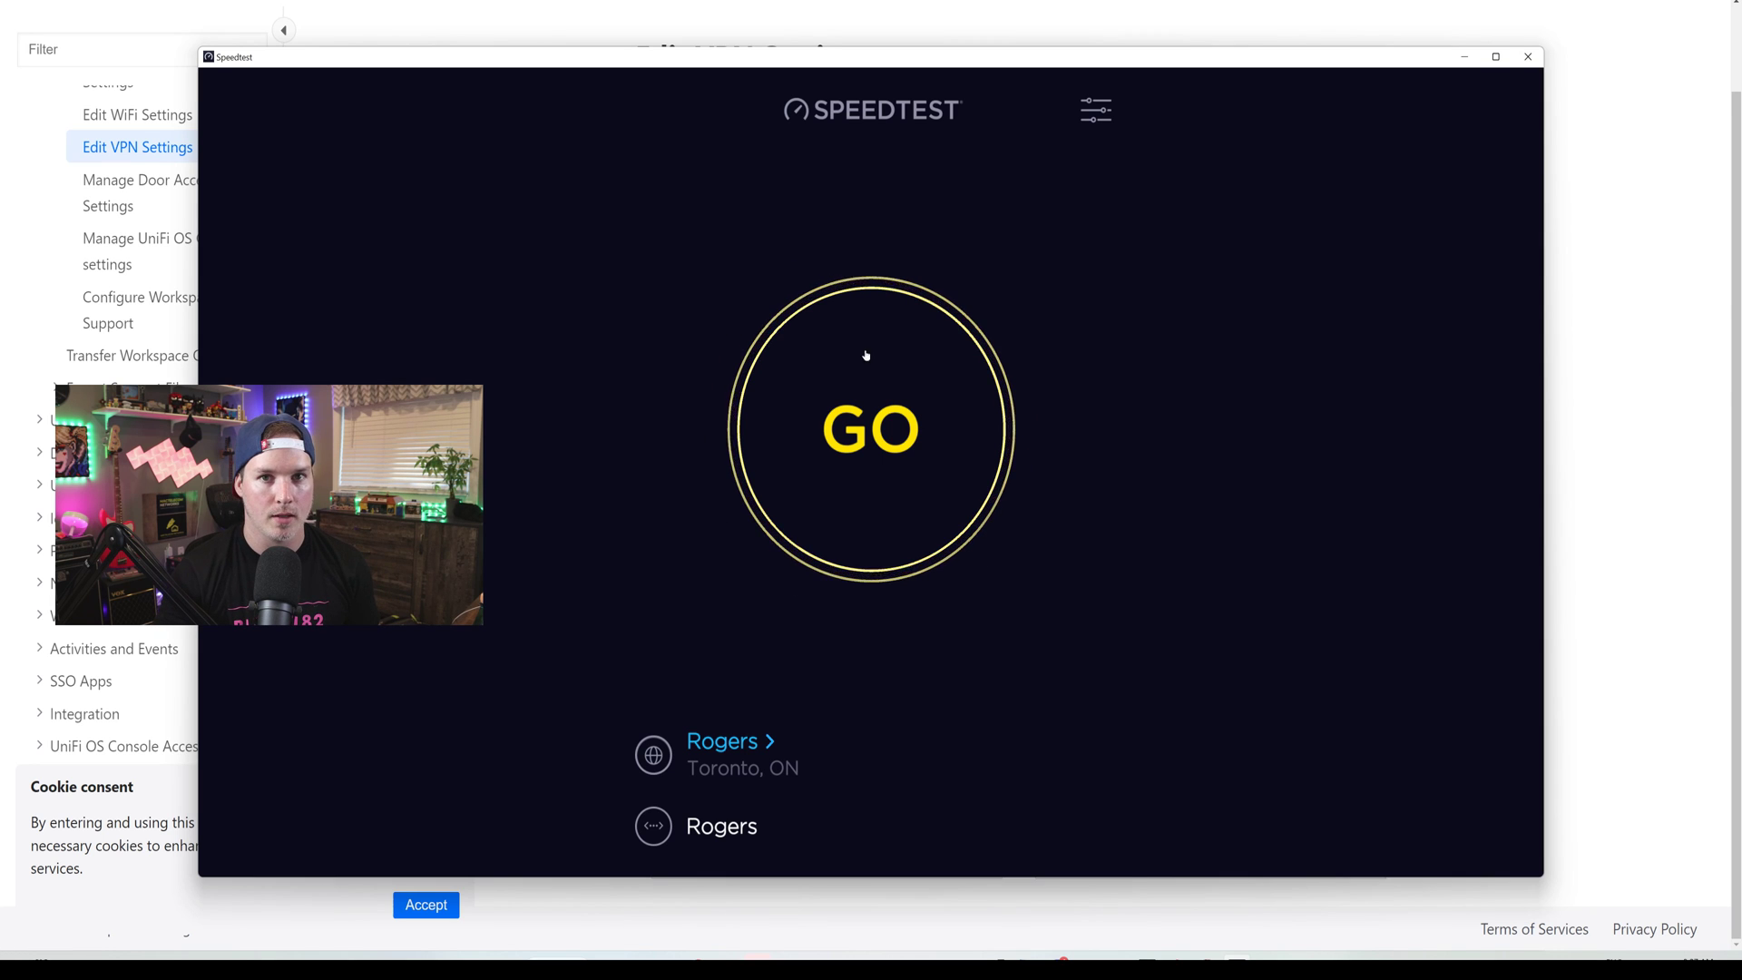
Step: Switch the VPN to Intranet mode and rerun Speedtest: 3 ms, 669.74 down, 2342.08 up
left_click(807, 524)
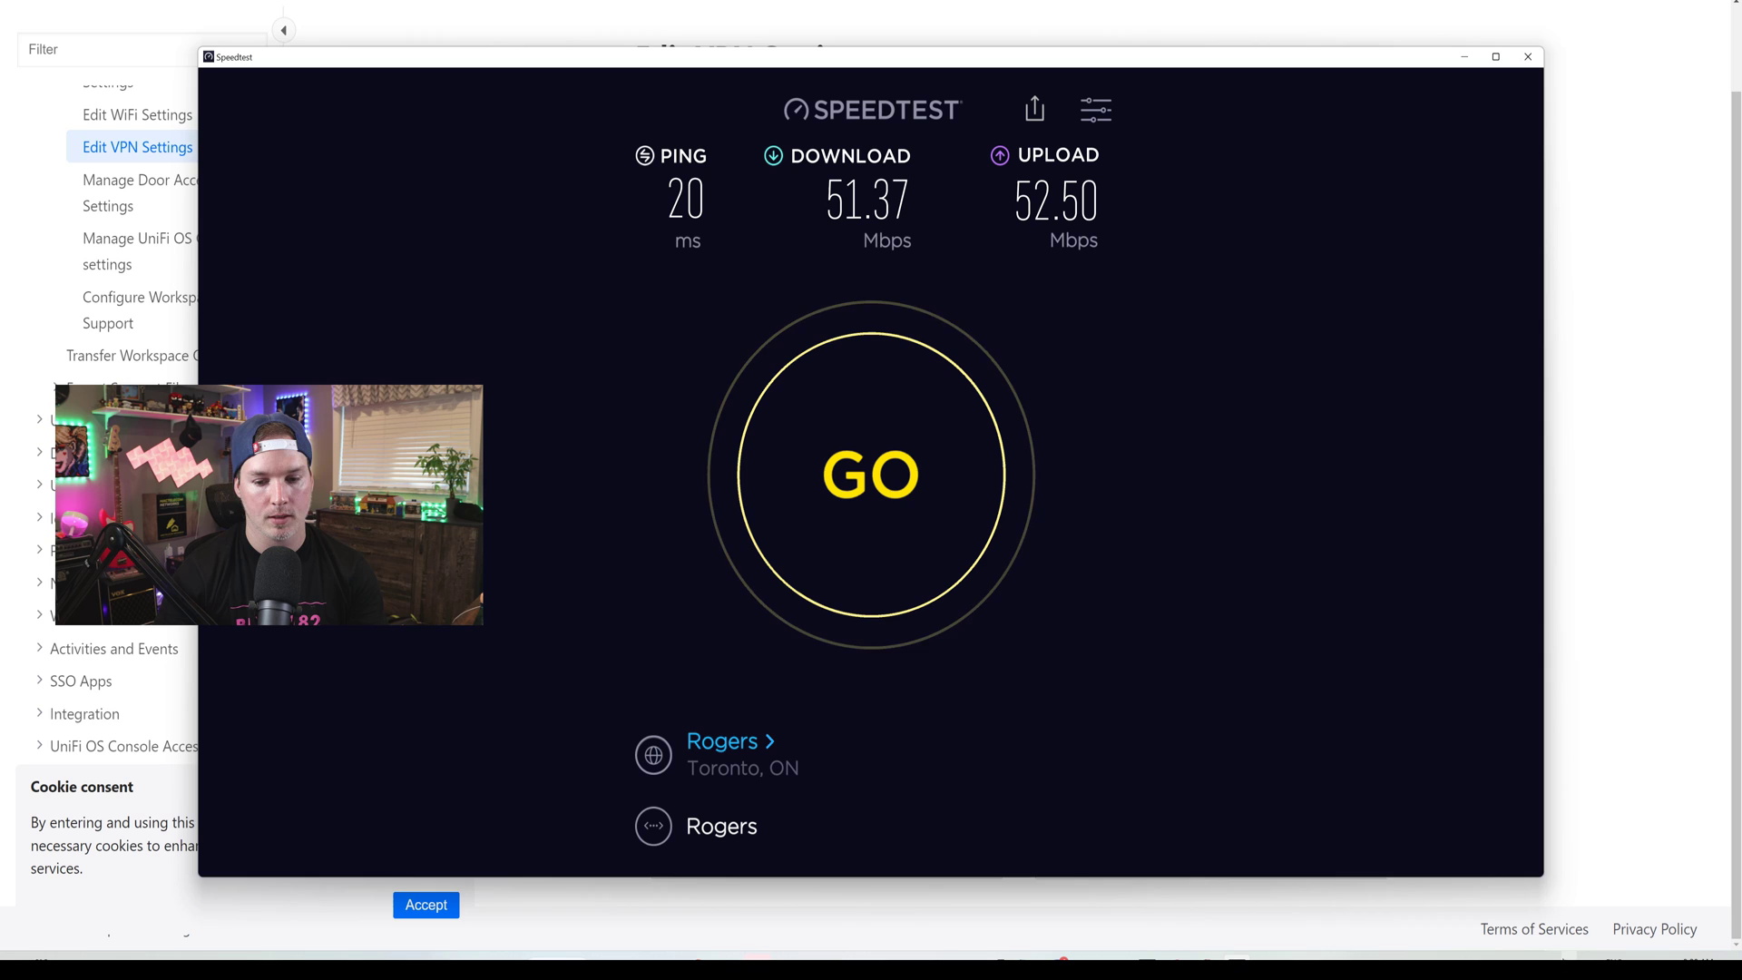
left_click(1553, 956)
left_click(1516, 842)
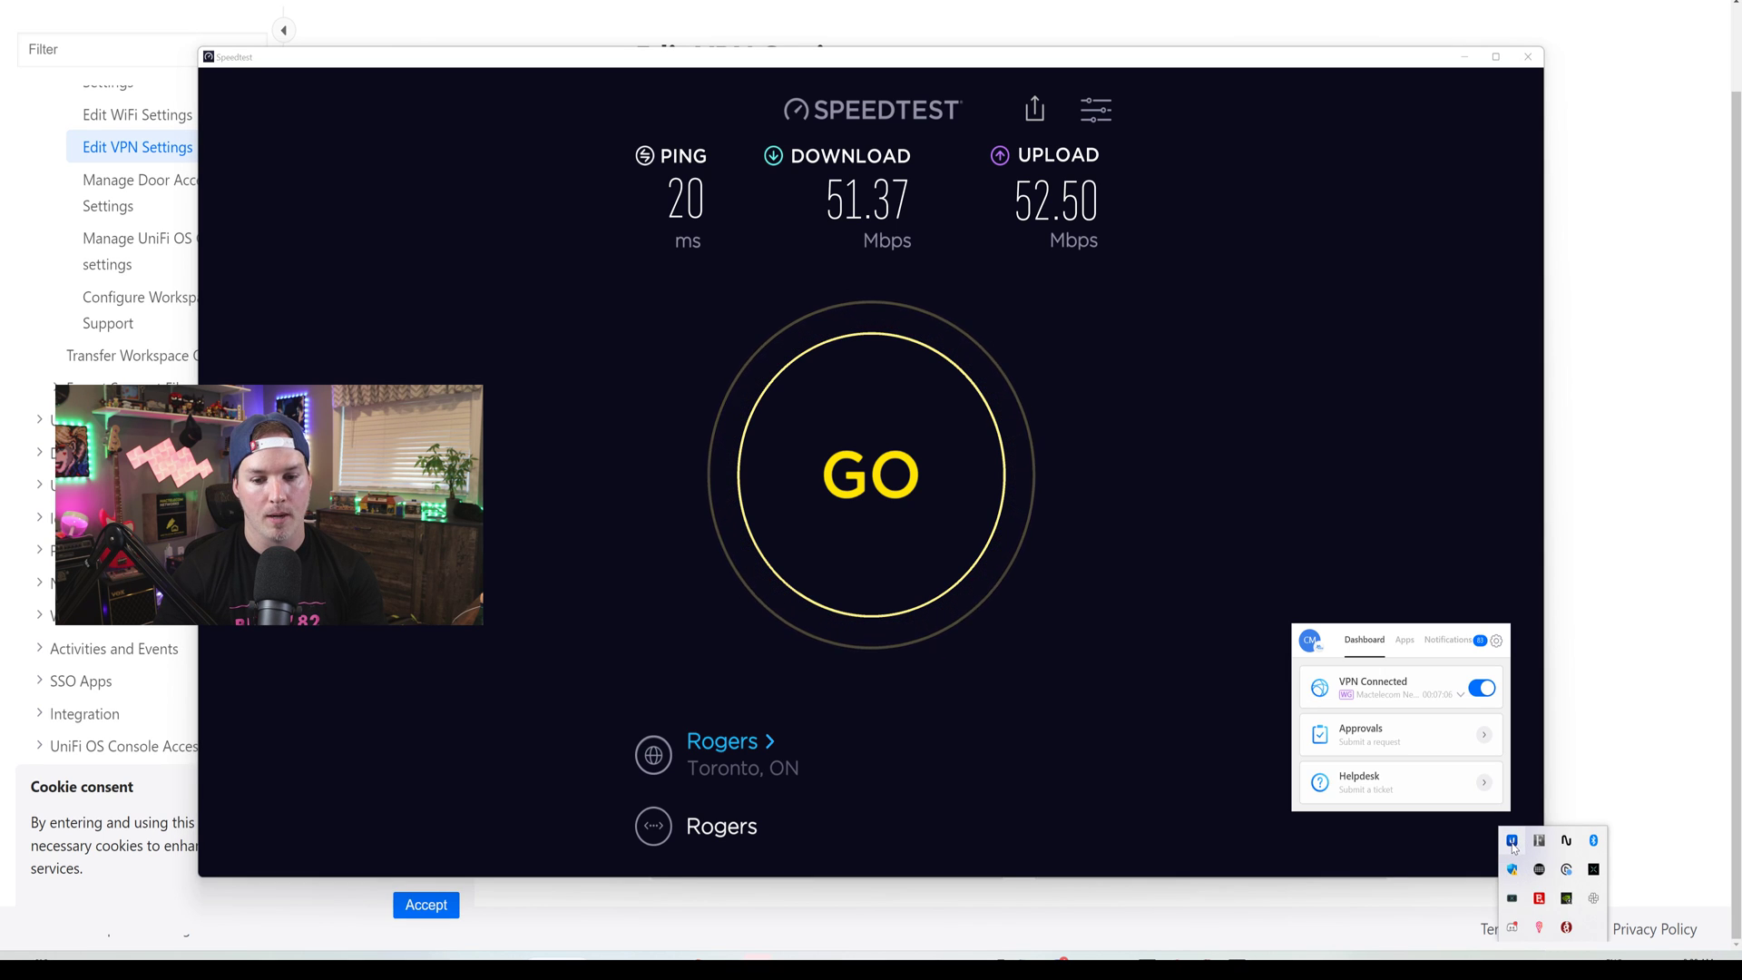
left_click(1497, 641)
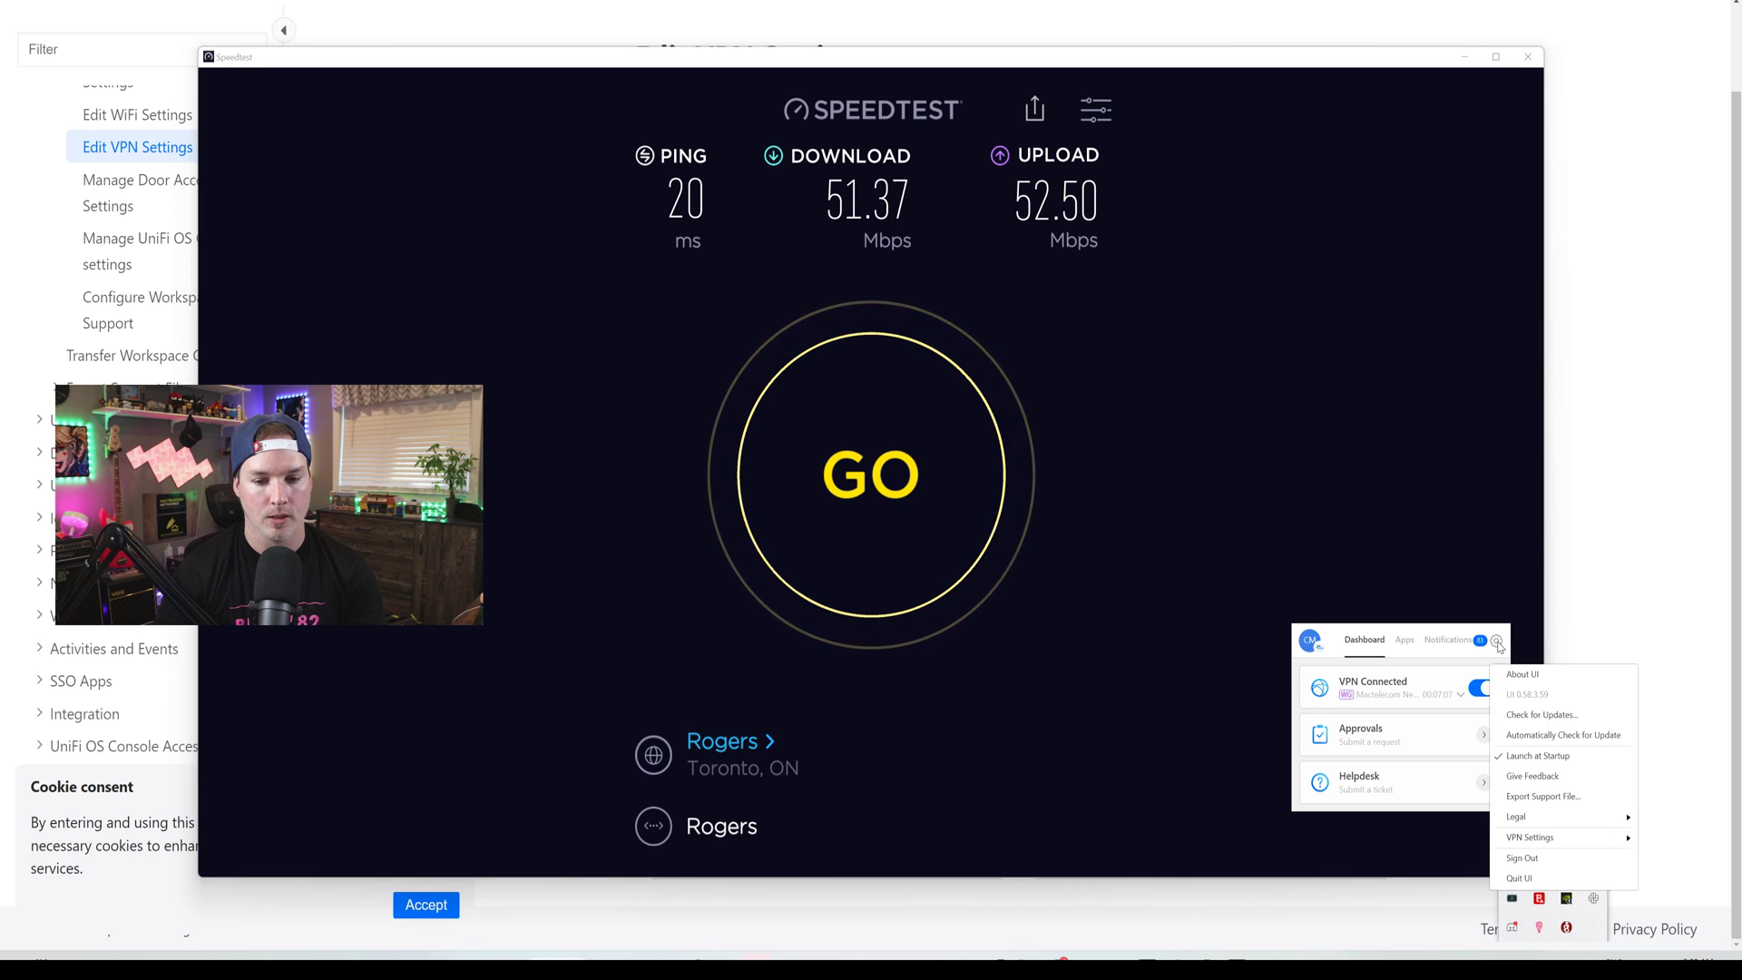
mouse_move(1512, 839)
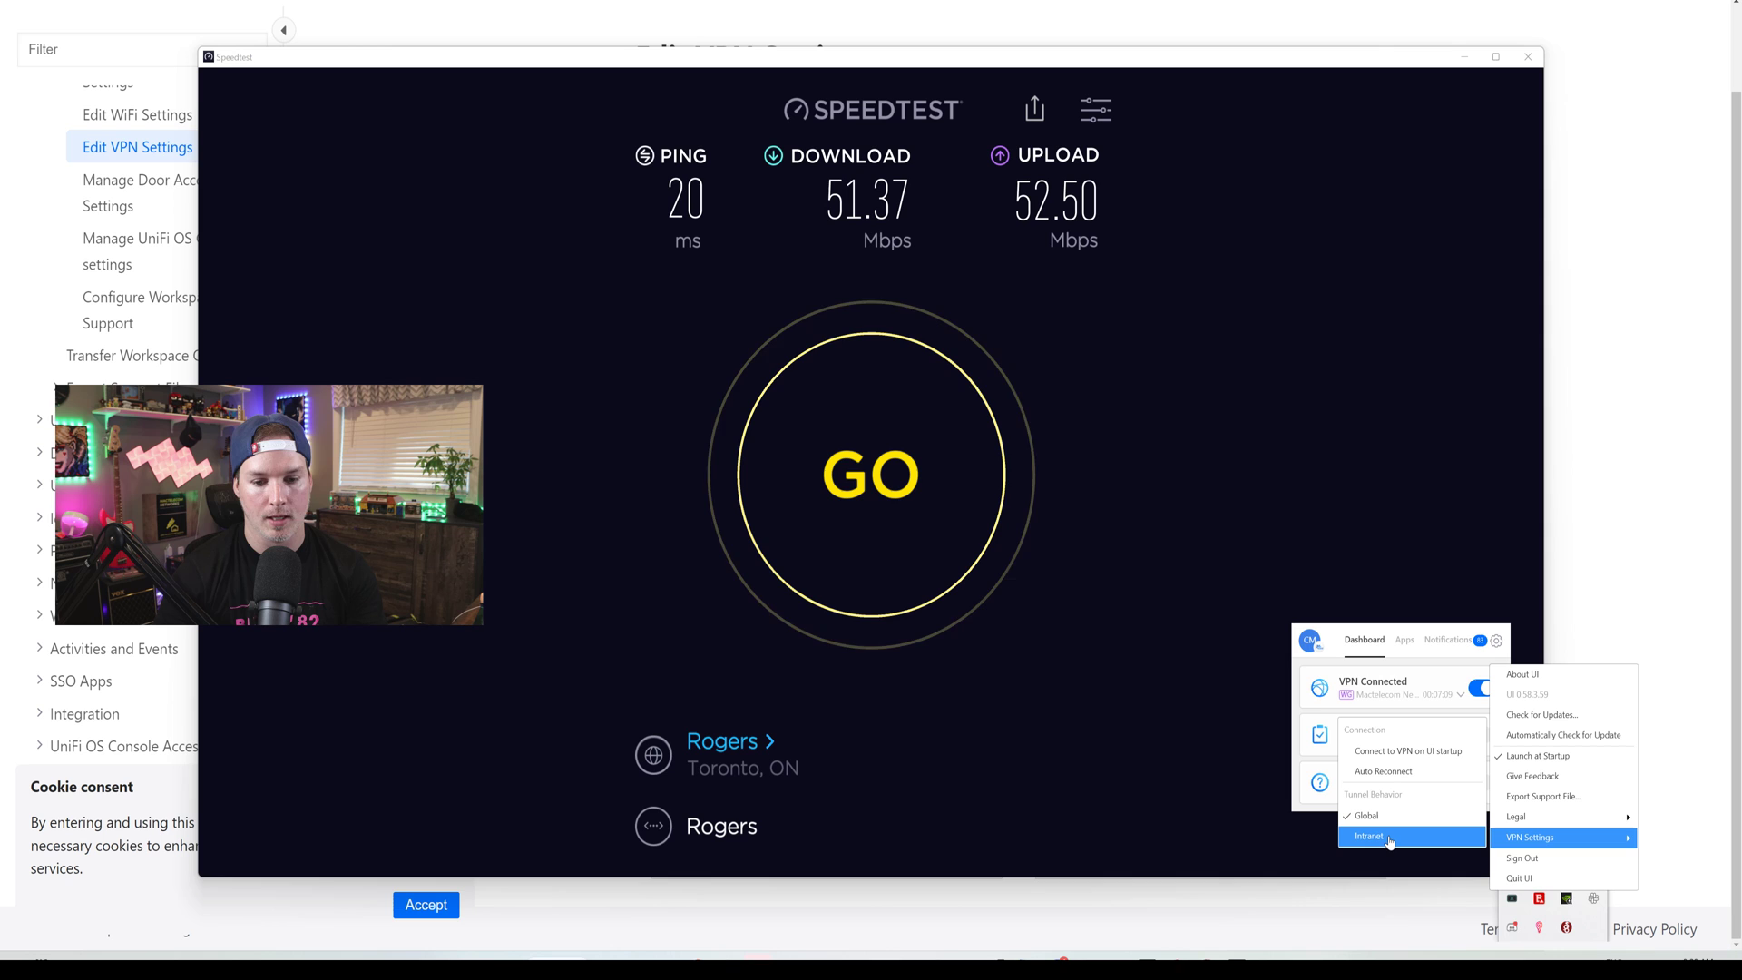
left_click(1390, 840)
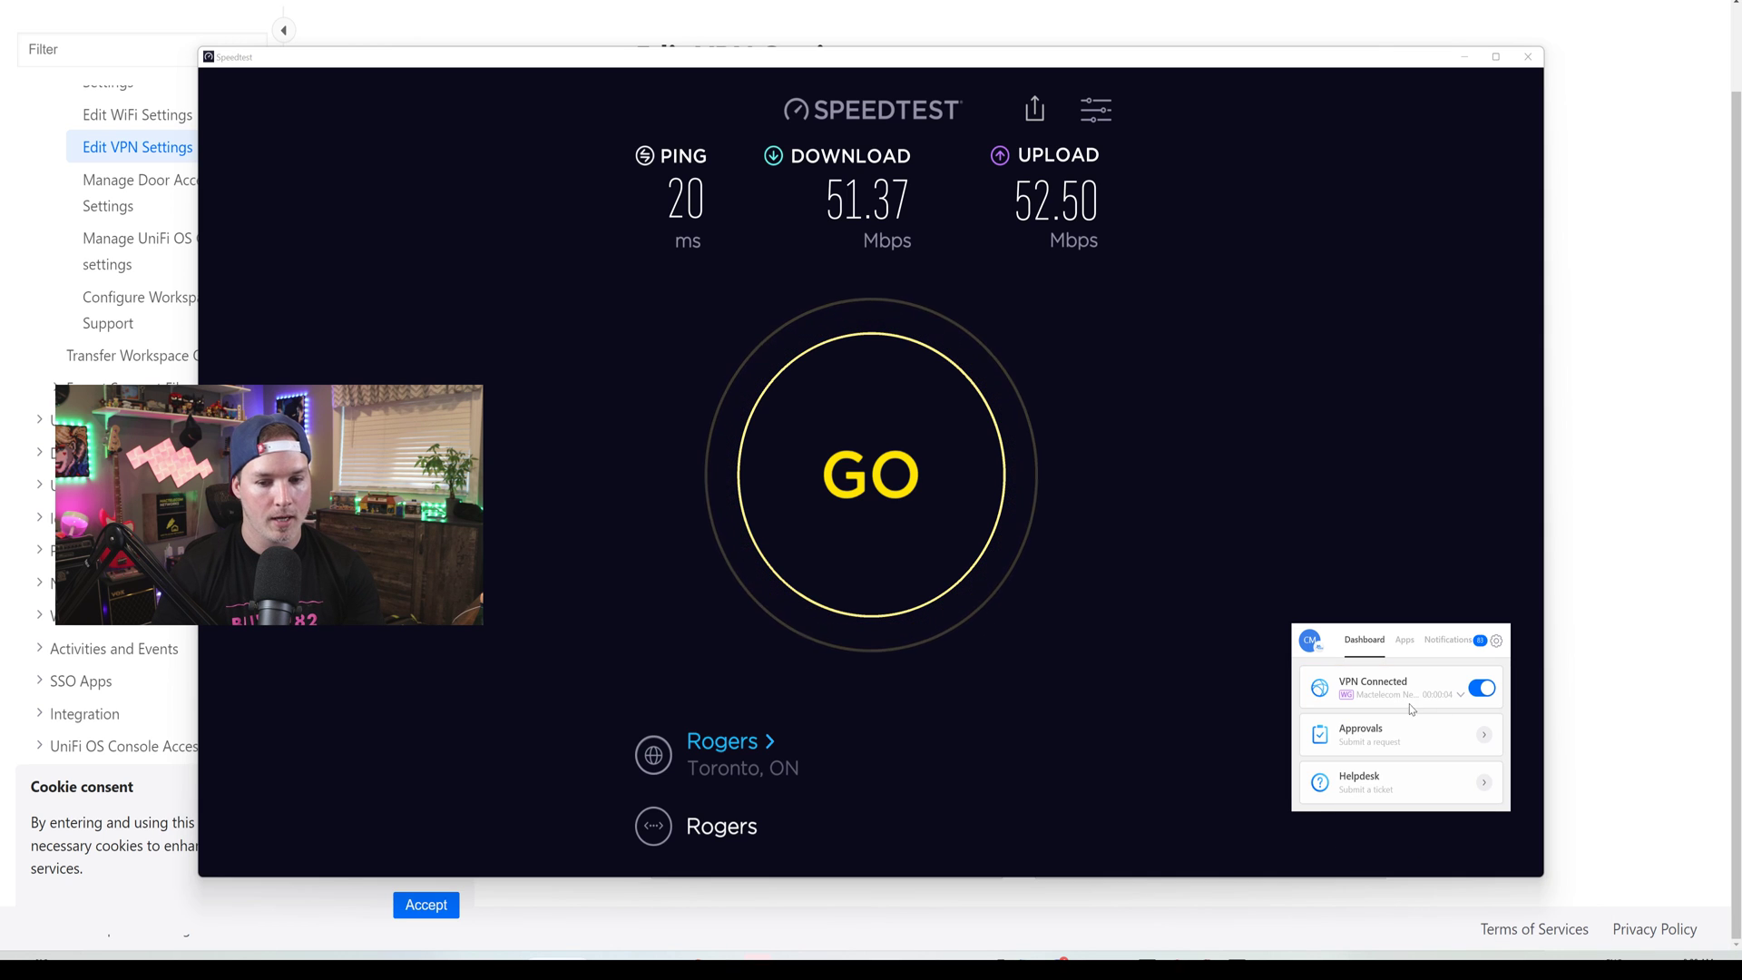
left_click(1256, 440)
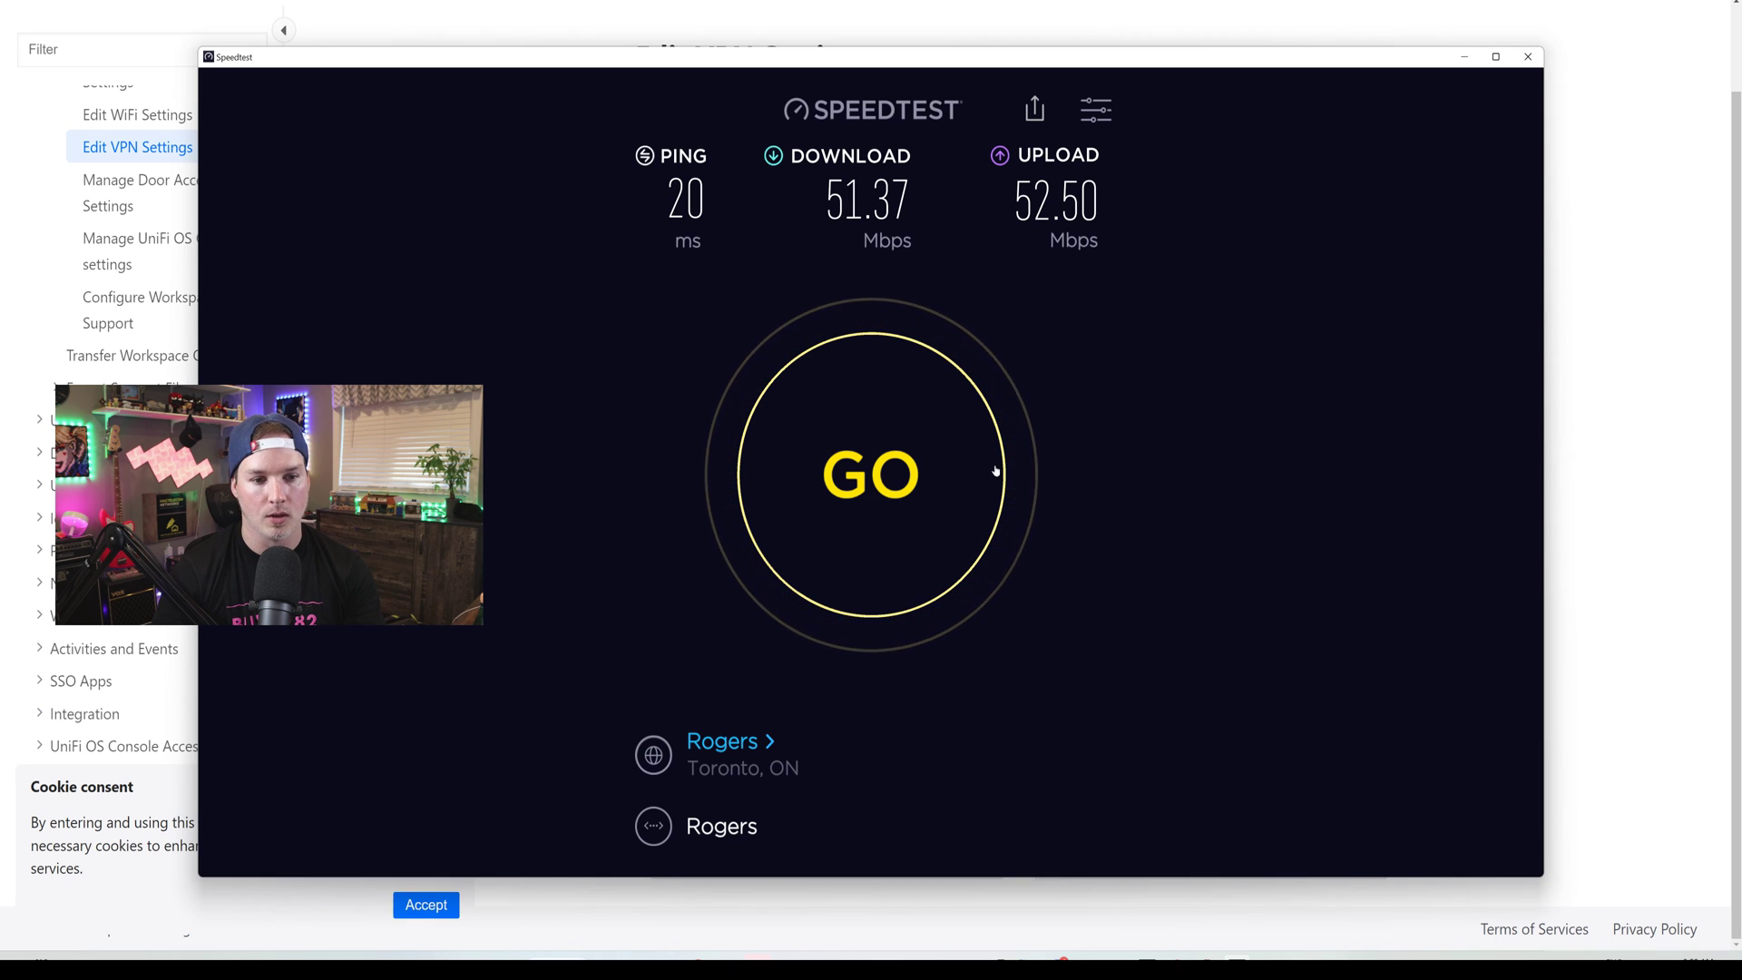
left_click(908, 465)
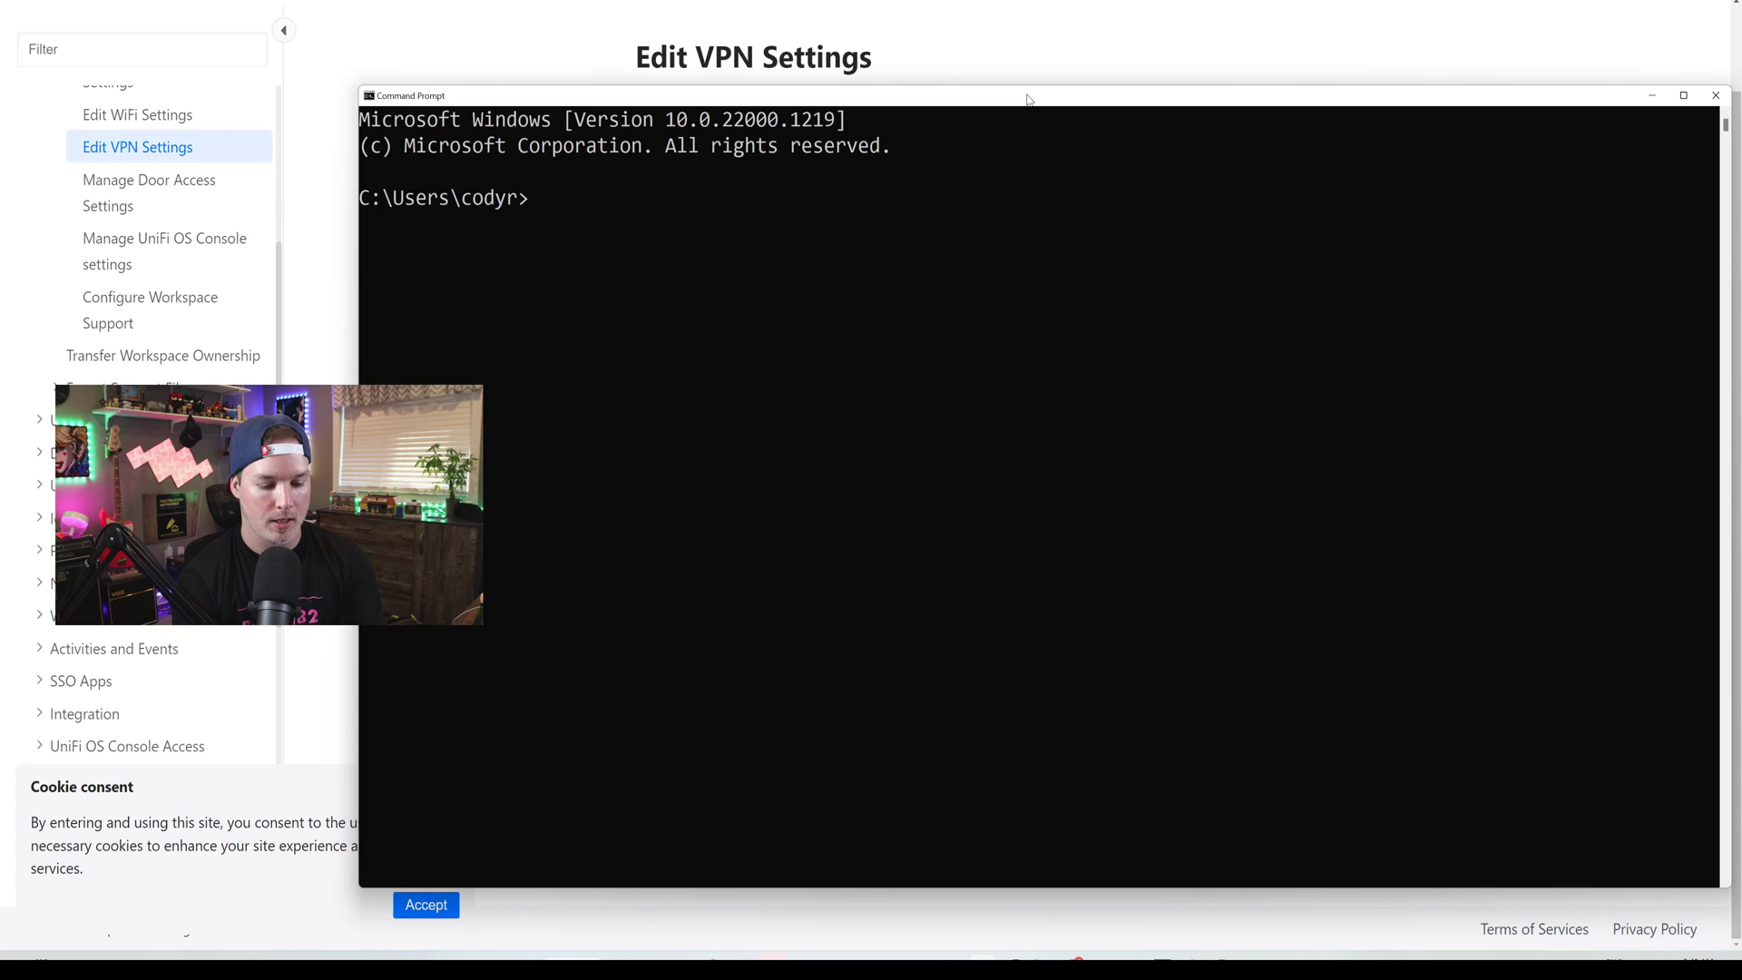
Step: Ping 192.168.10.220 to confirm it answers over the VPN
type("ping  192")
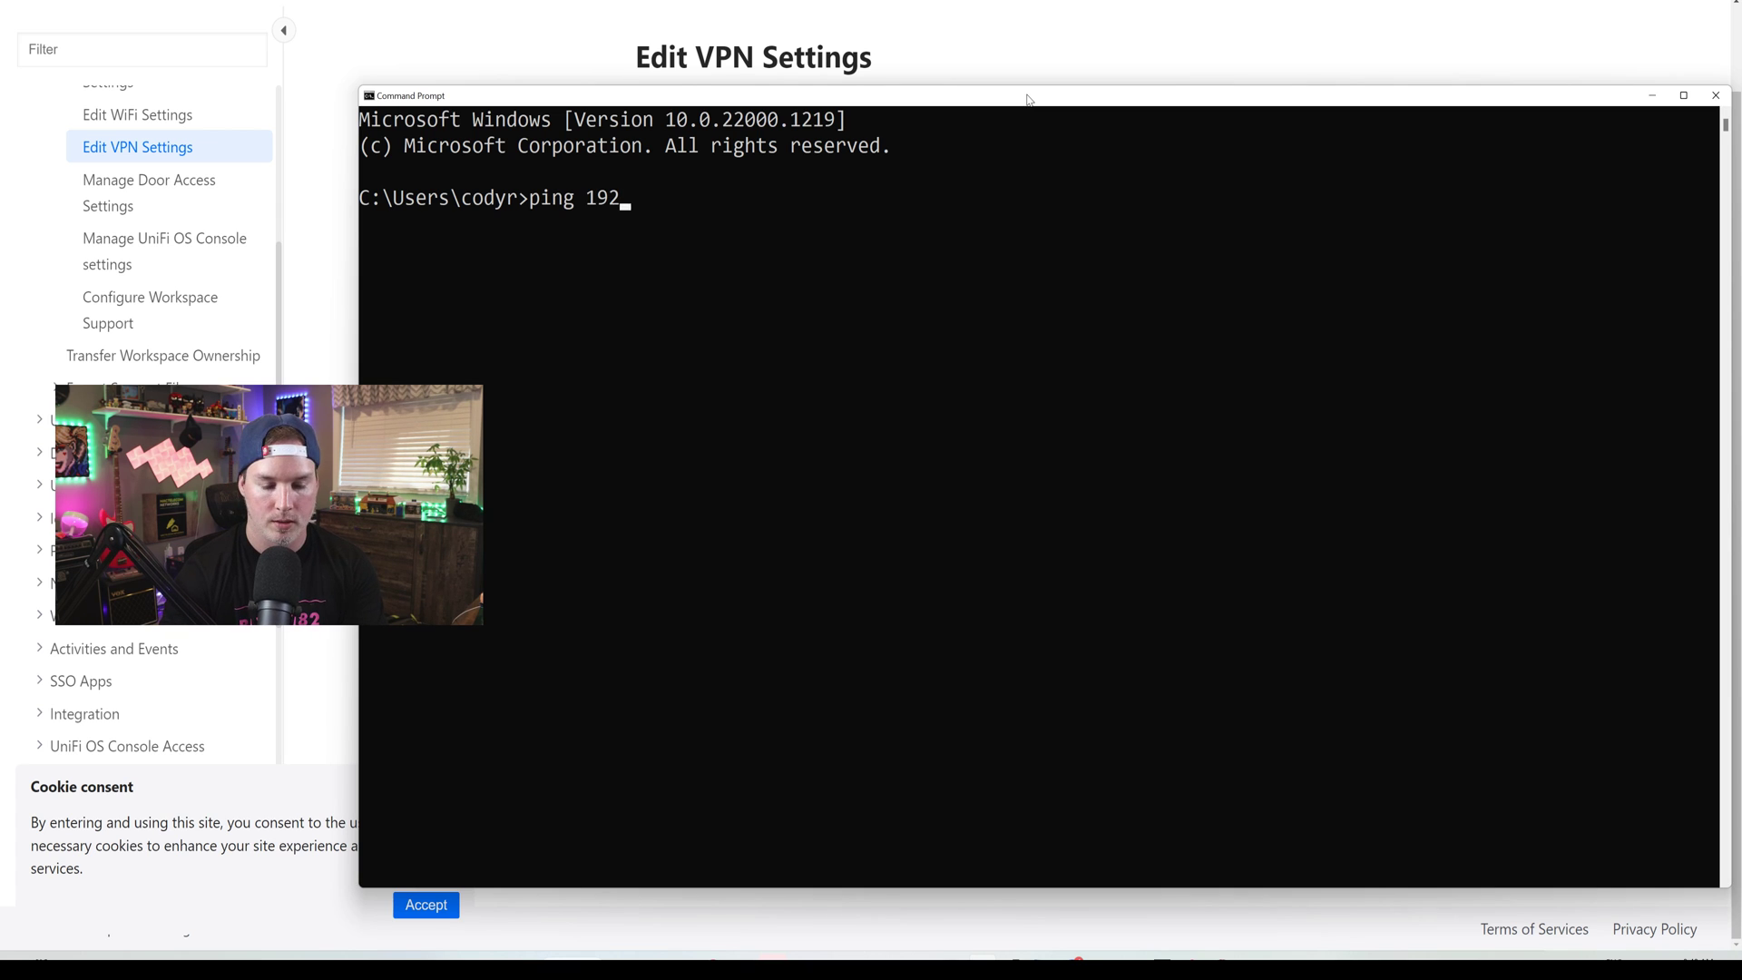
type(".168.10.220")
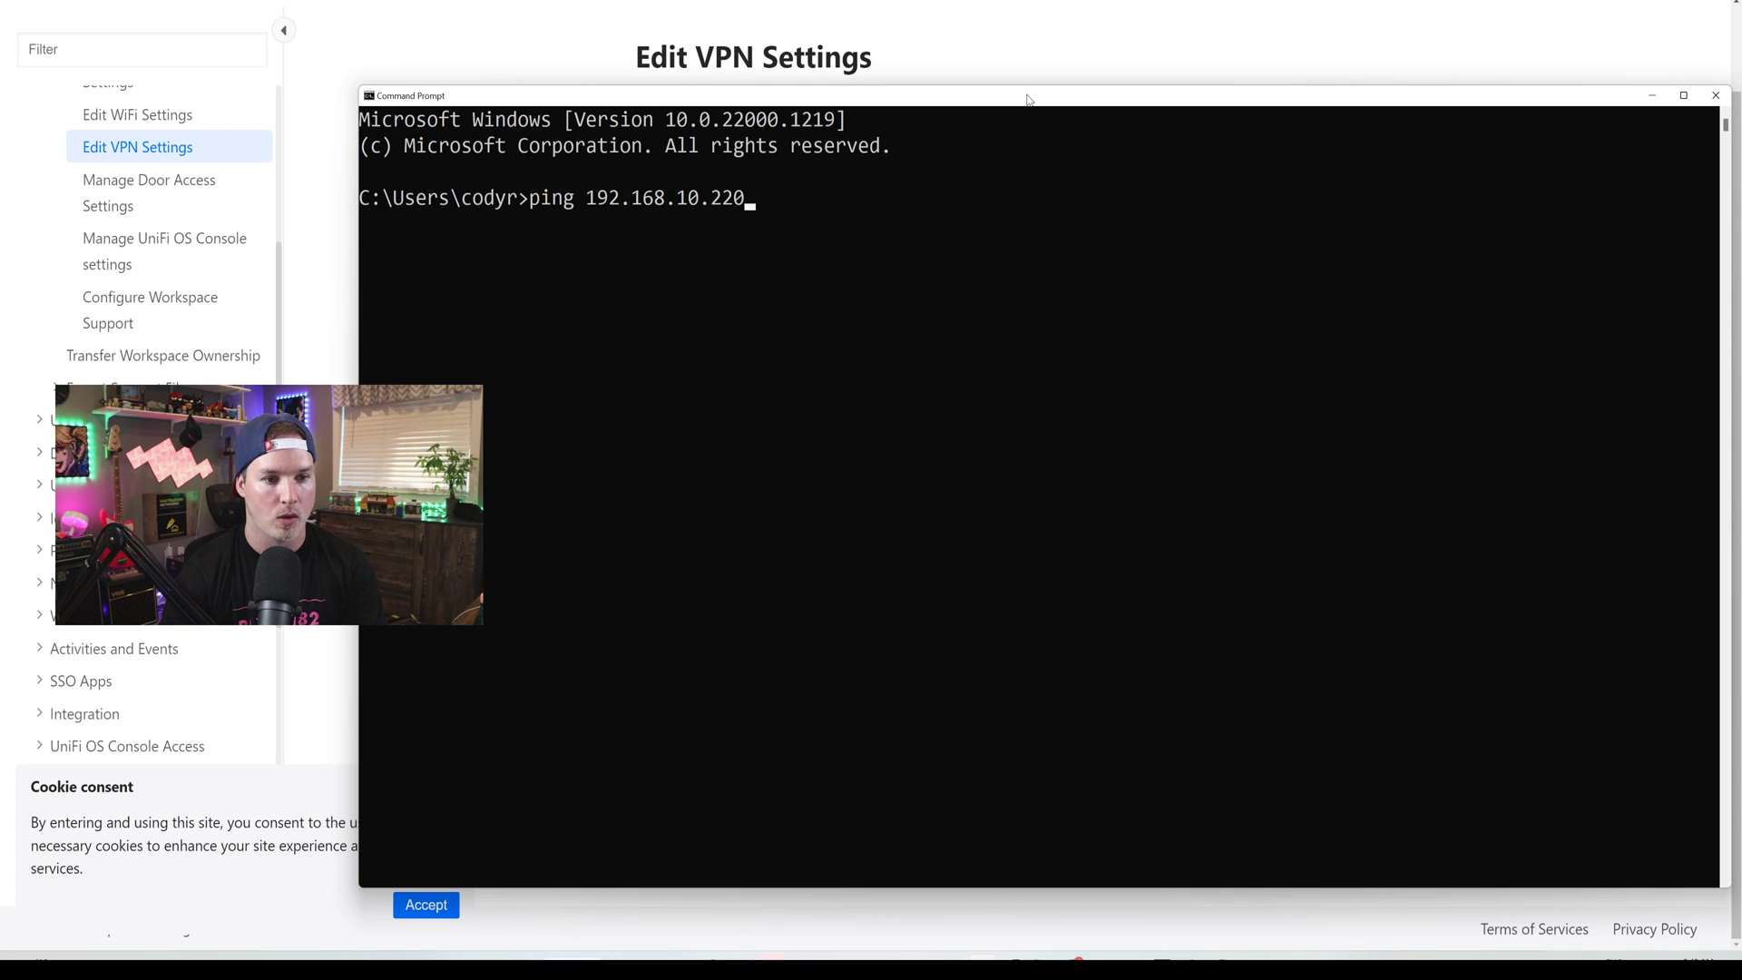
key("Return")
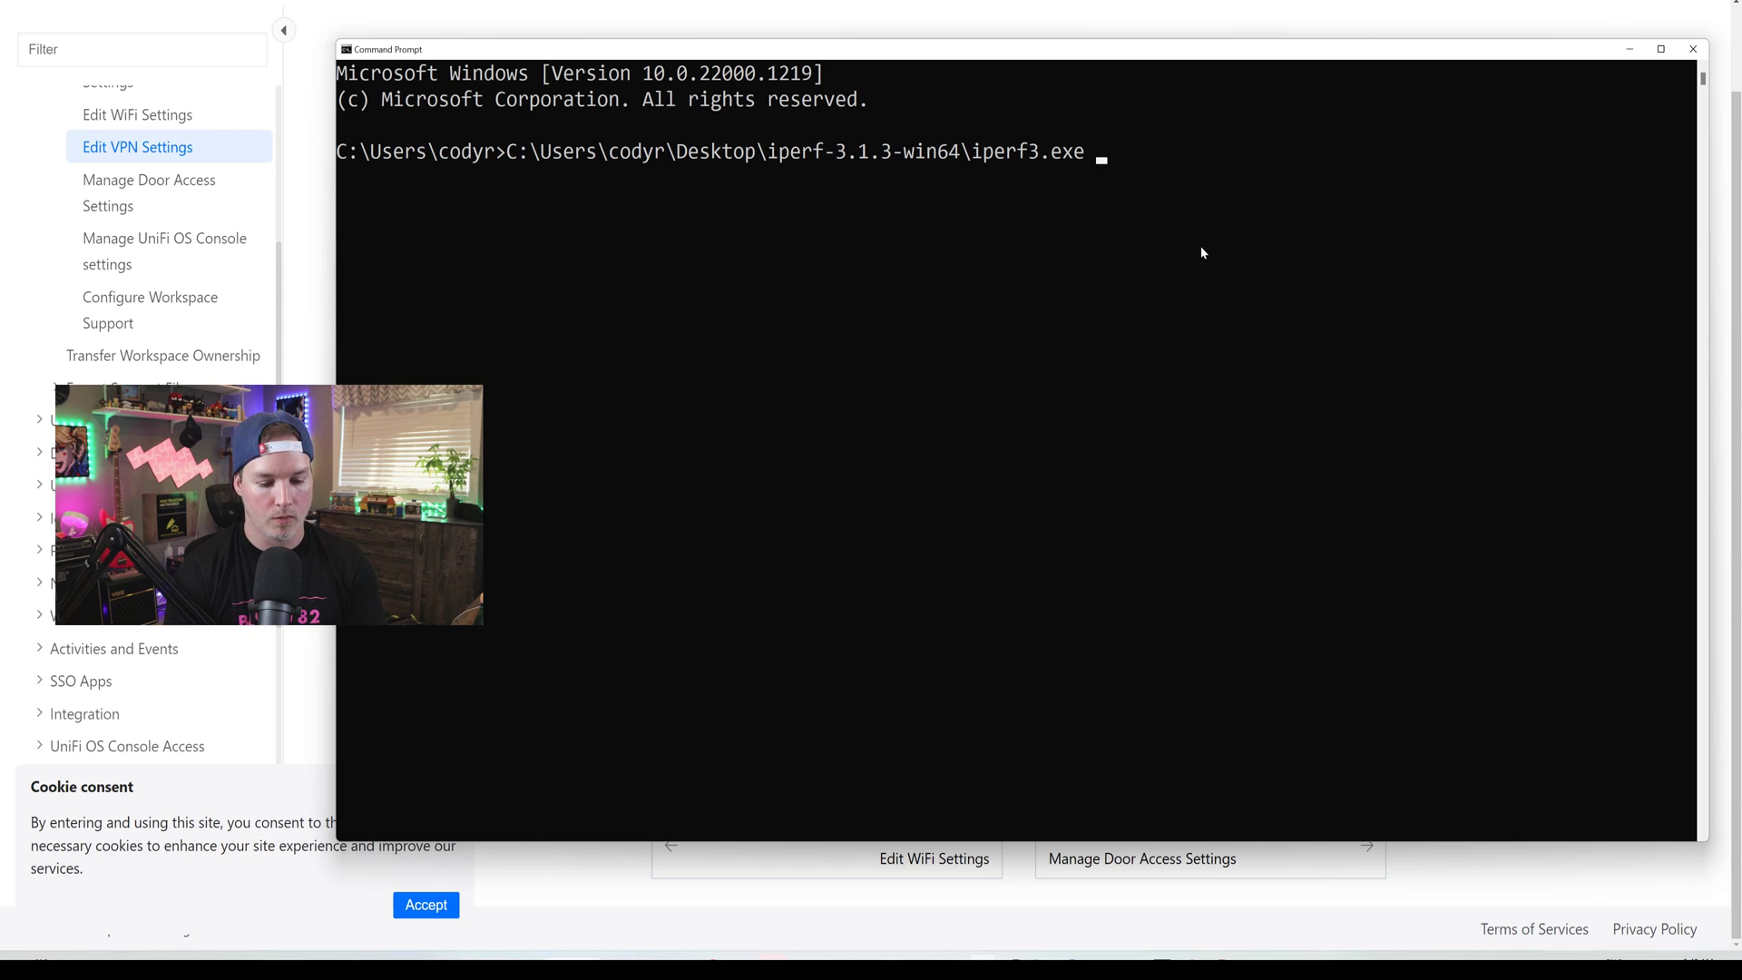
Step: Run iperf3 -c 192.168.10.220 forward and with -R reverse to measure bandwidth
type("-c 192")
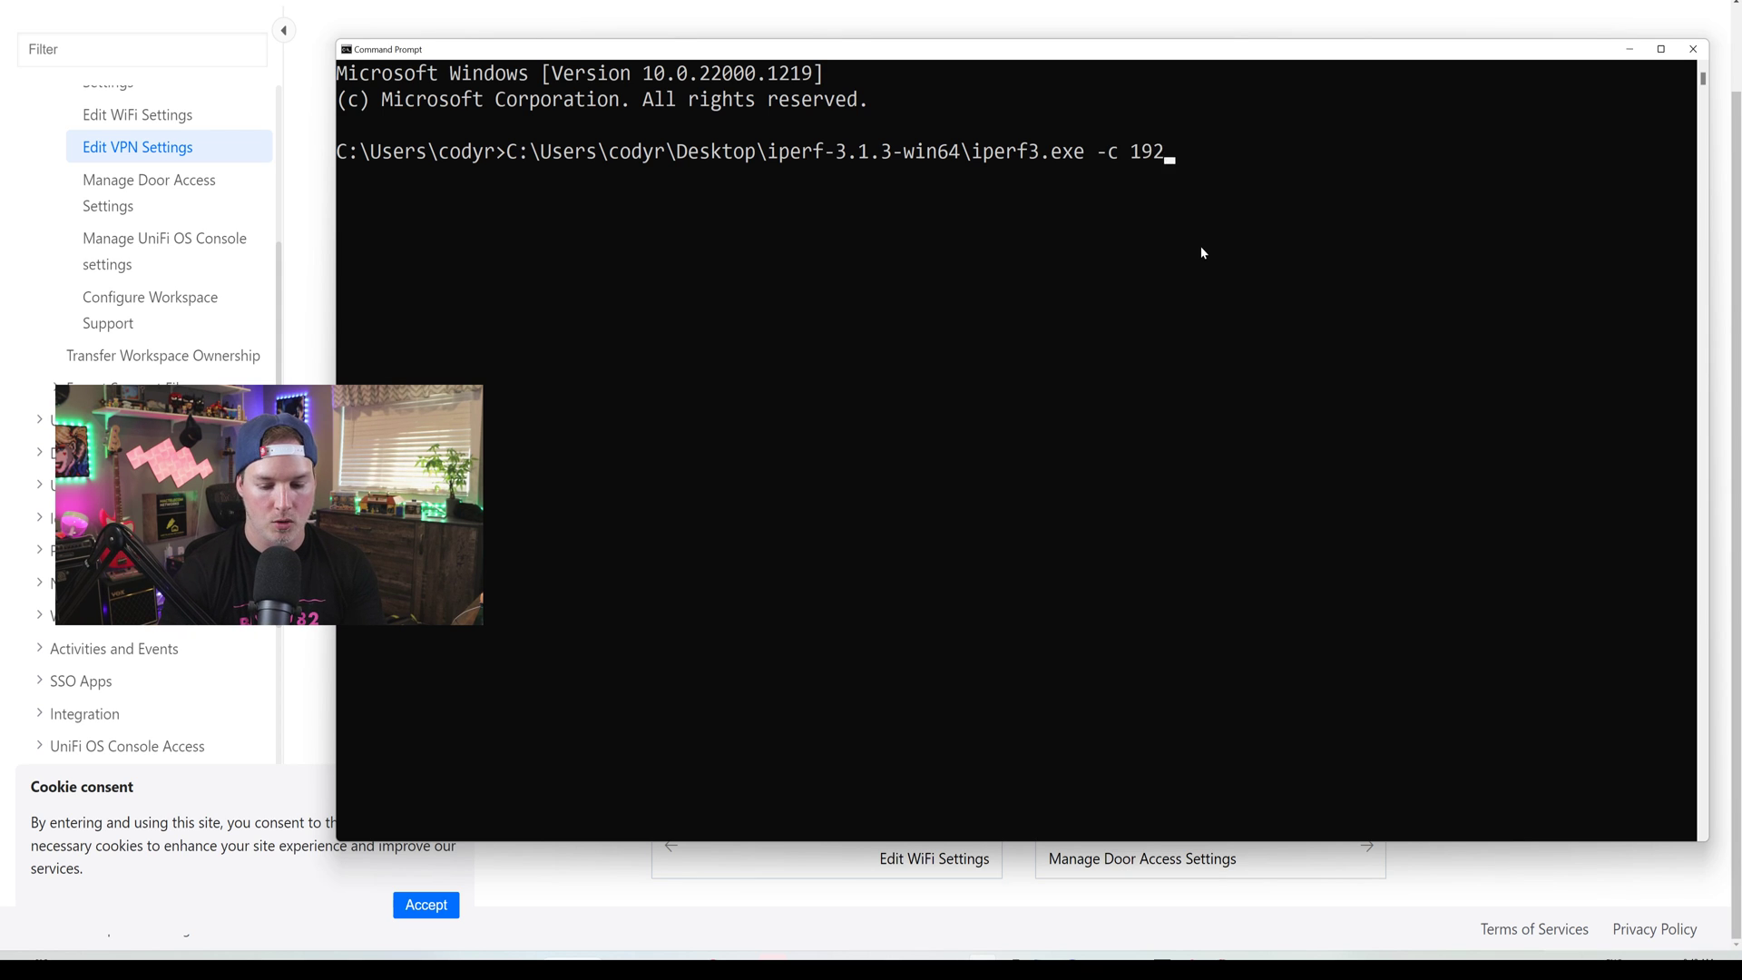
type(".168.10.220")
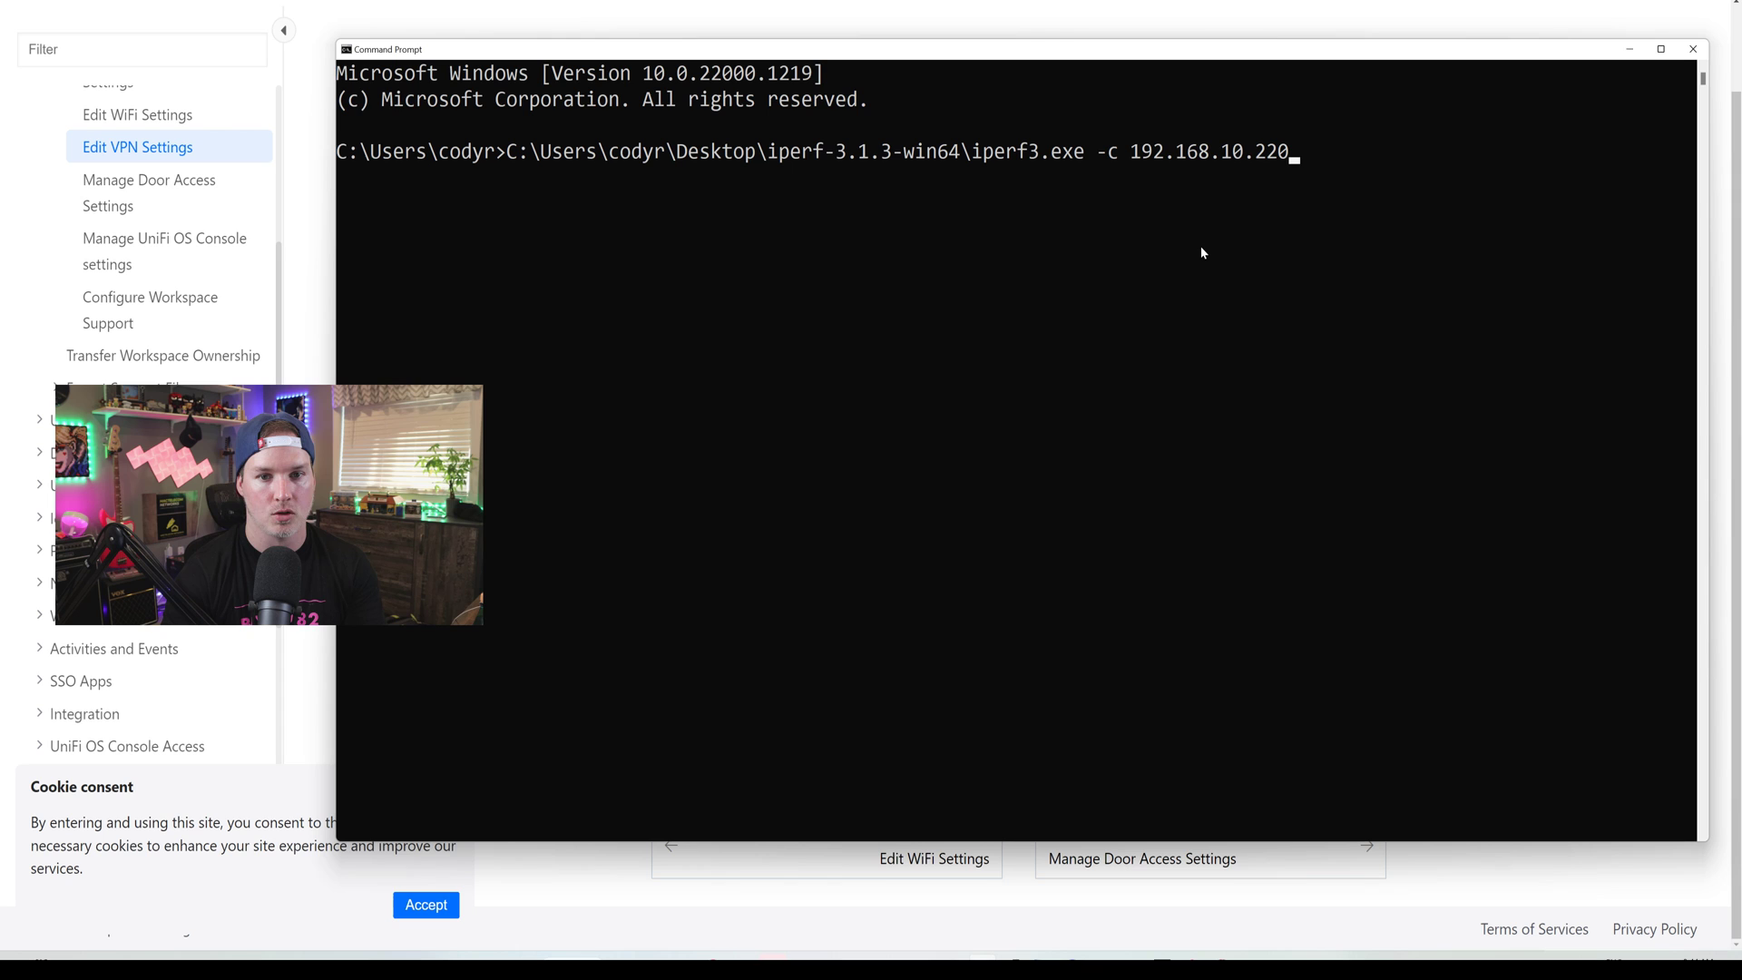
key("Return")
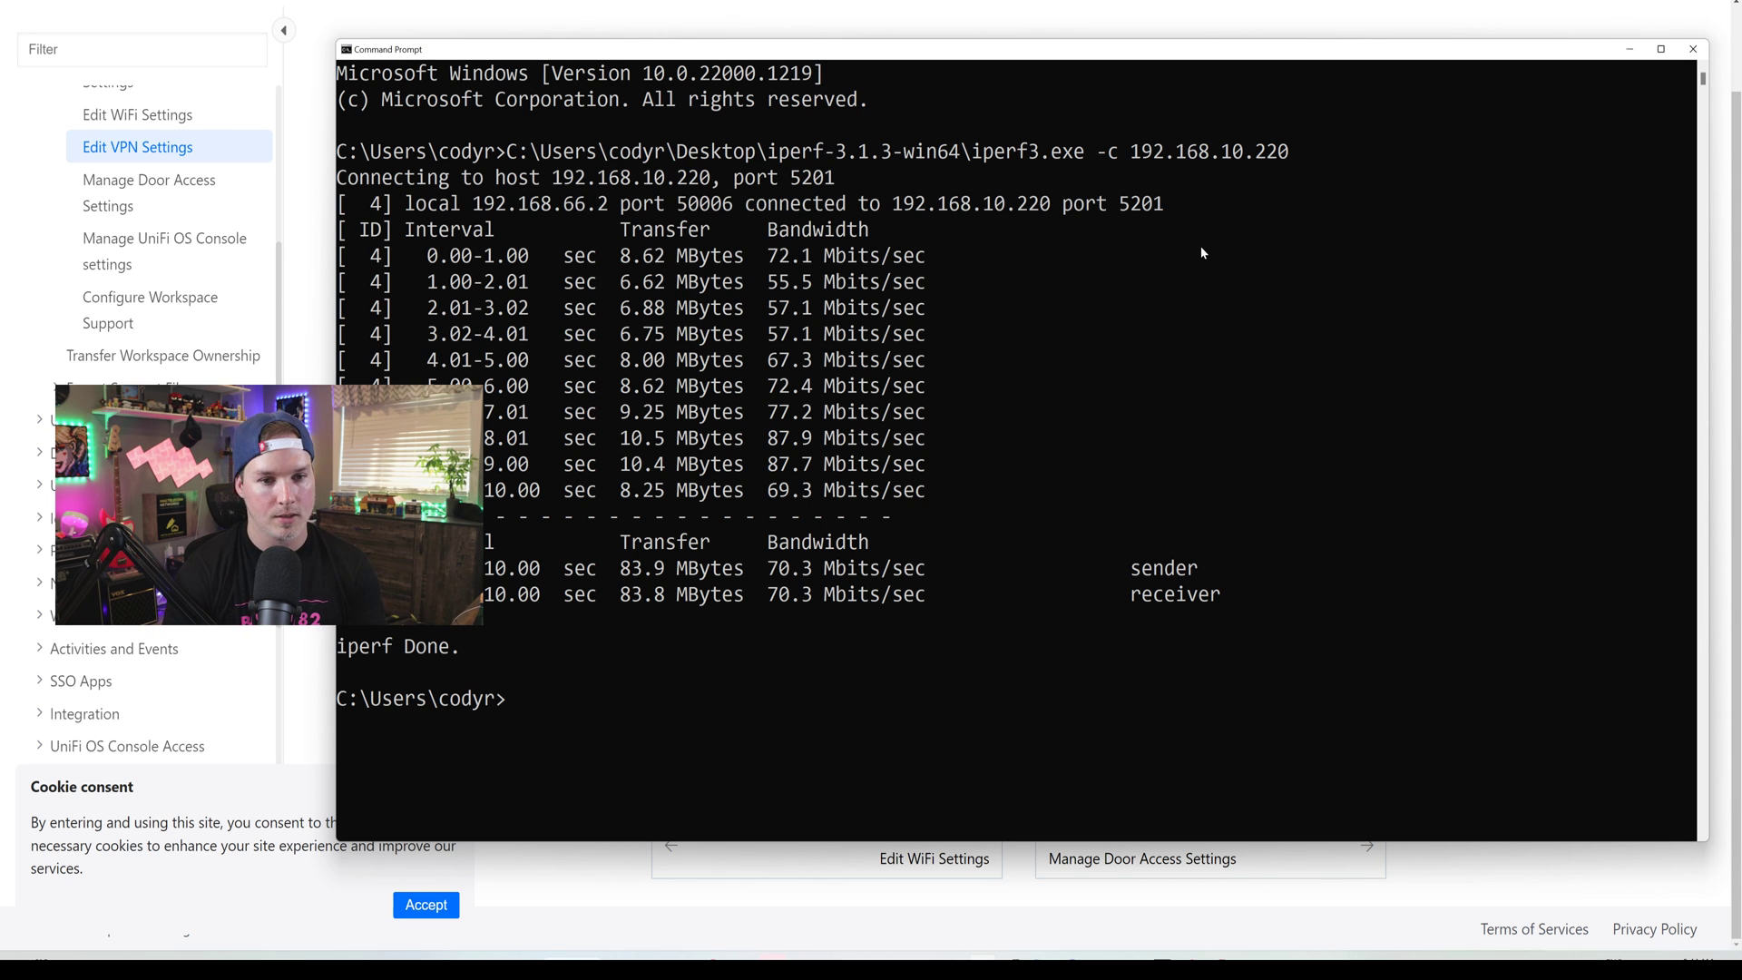
key("Up")
type("-R")
key("Return")
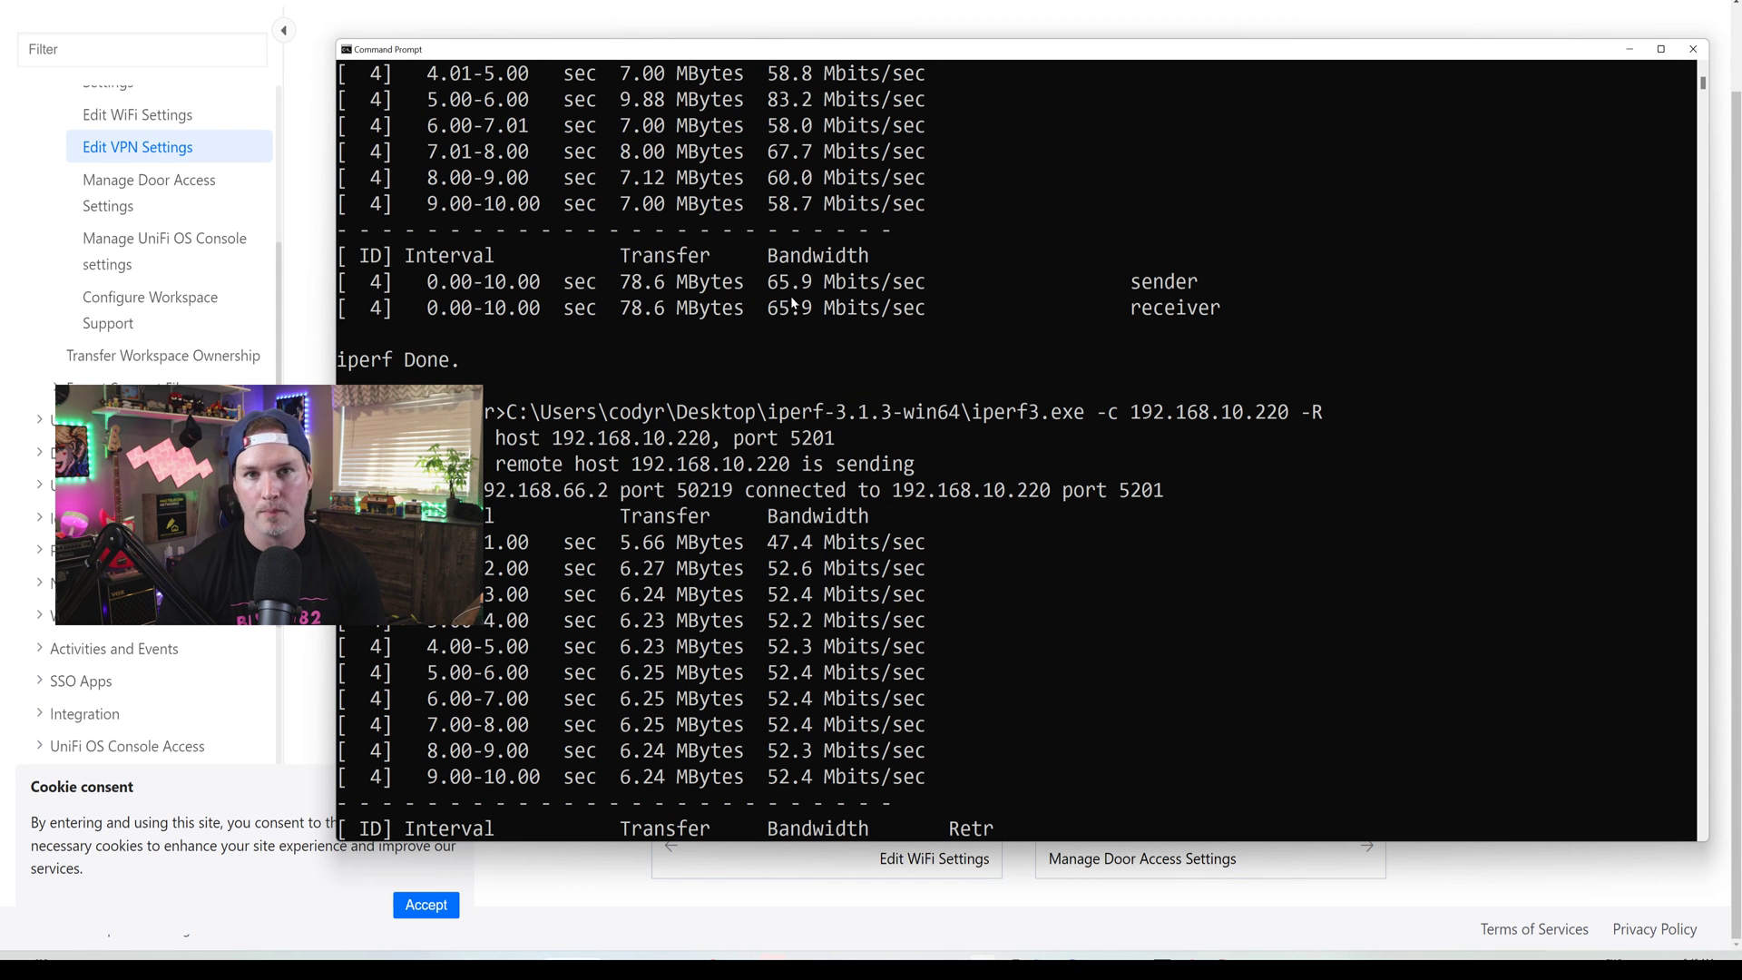
scroll(798, 308, "down", 3)
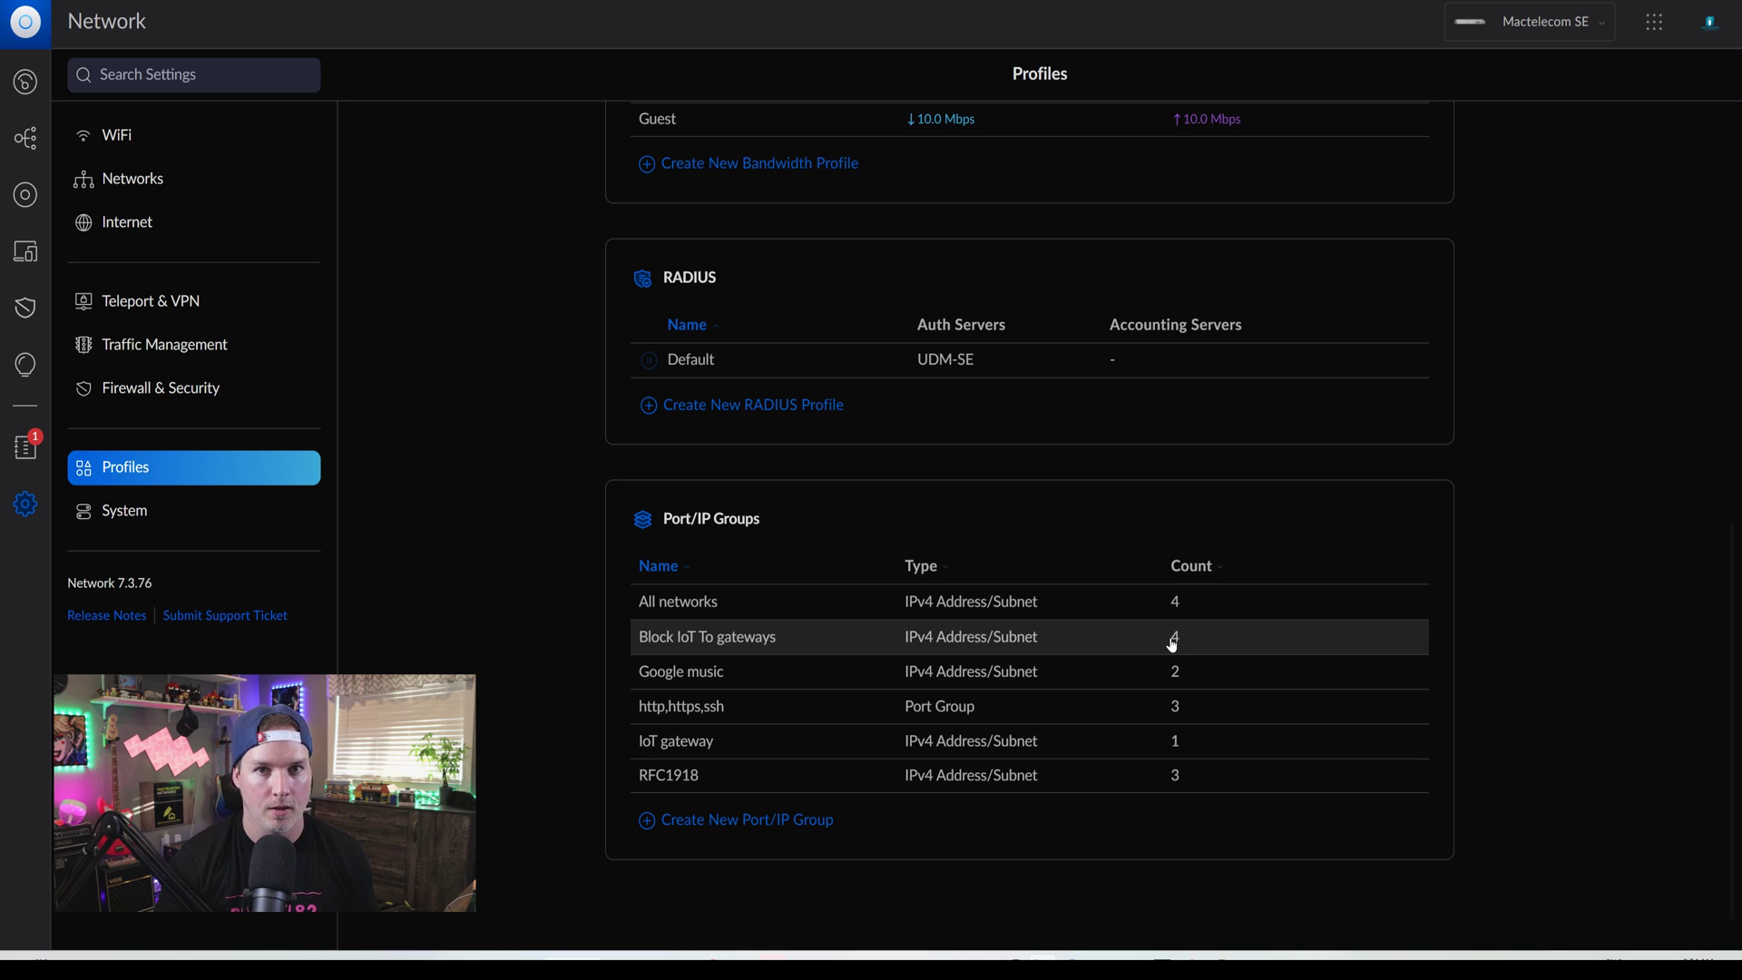
Step: Review the RFC1918 group's subnets 192.168.0.0/16, 172.16.0.0/12, 10.0.0.0/8, then return to Profiles
left_click(793, 786)
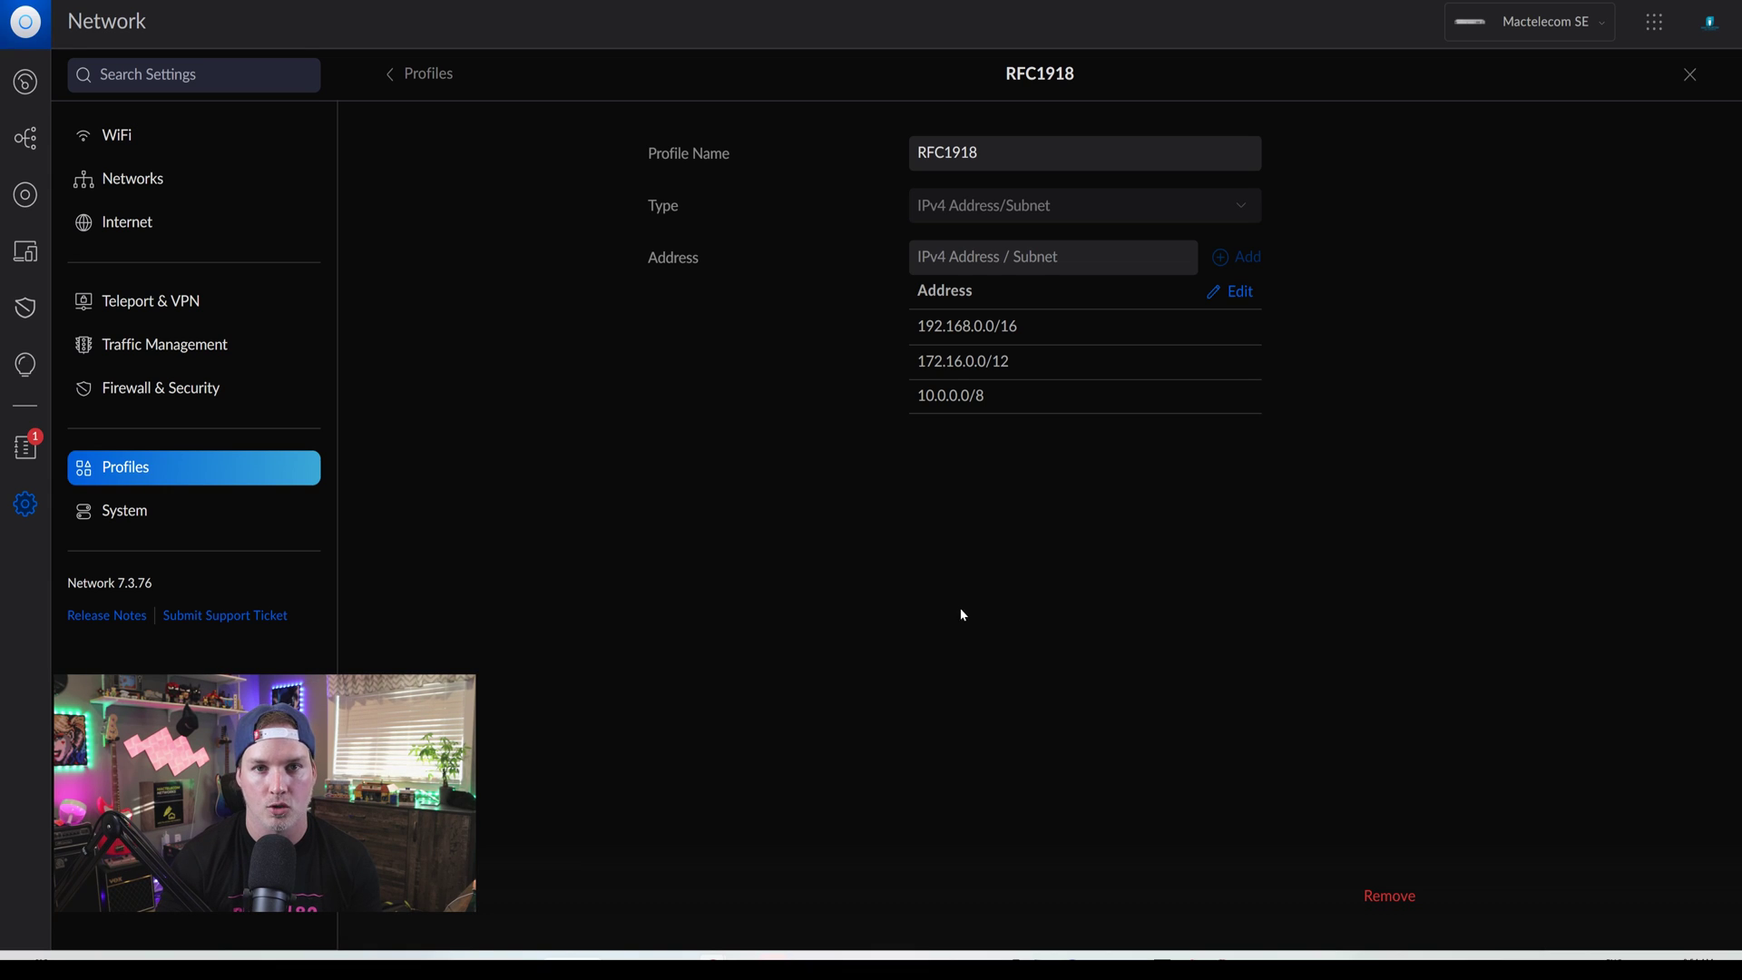
mouse_move(951, 399)
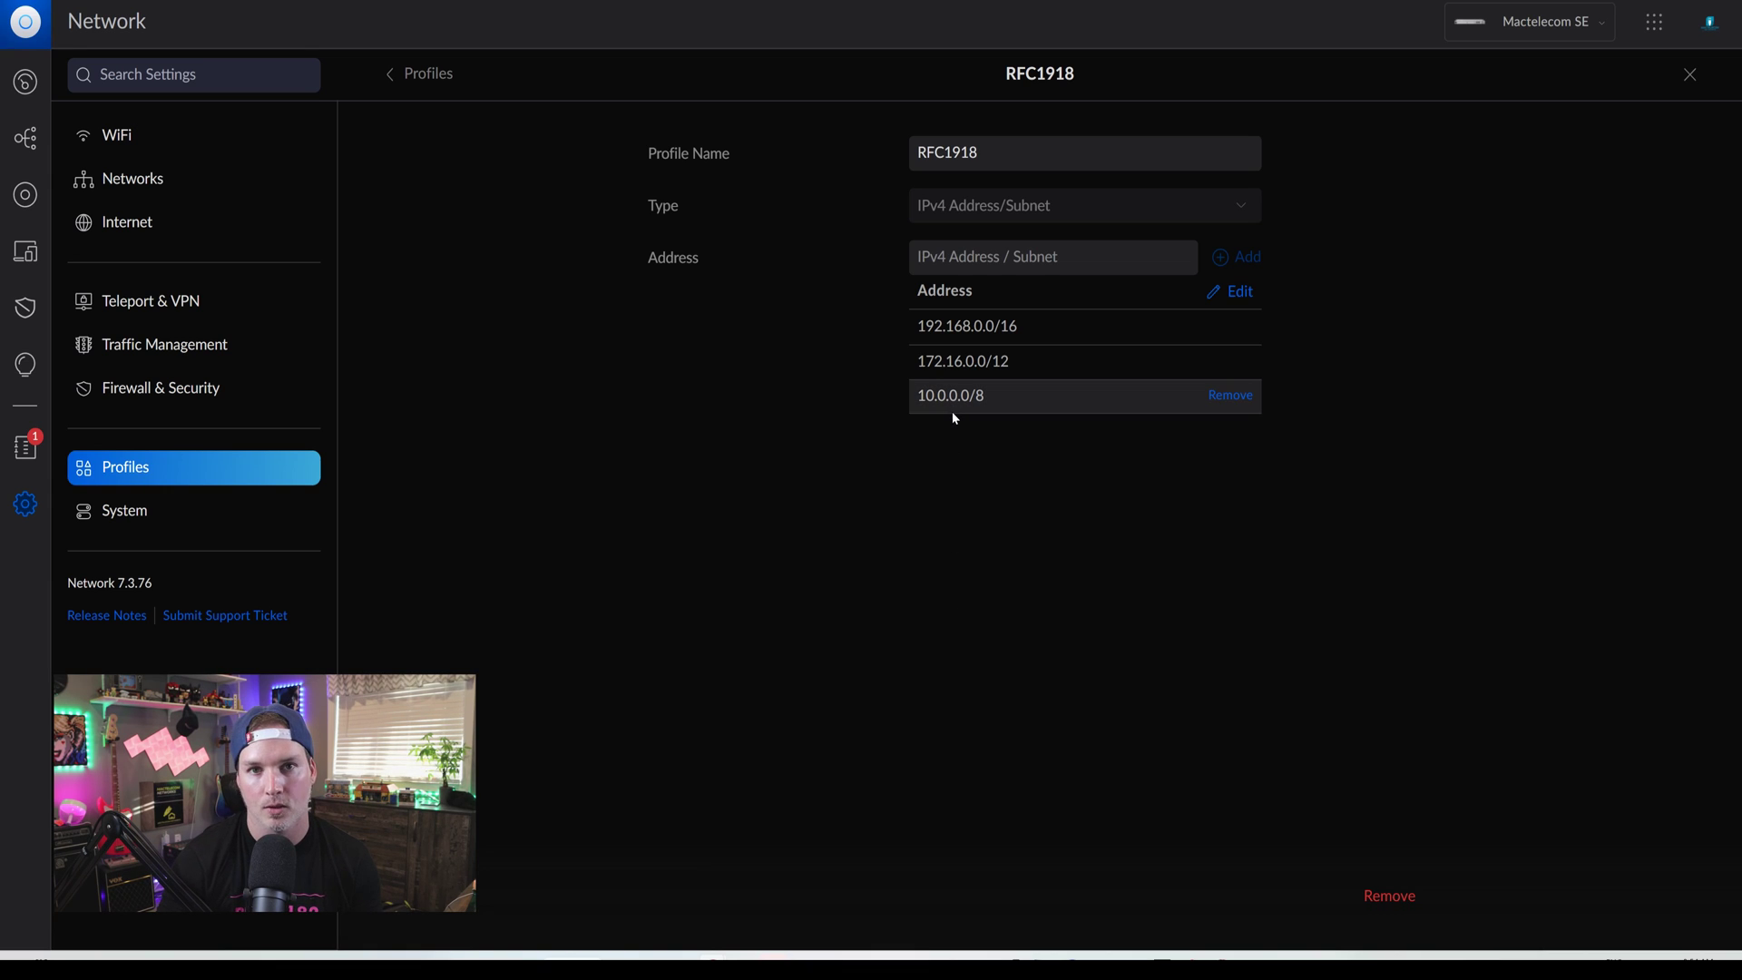
left_click(419, 74)
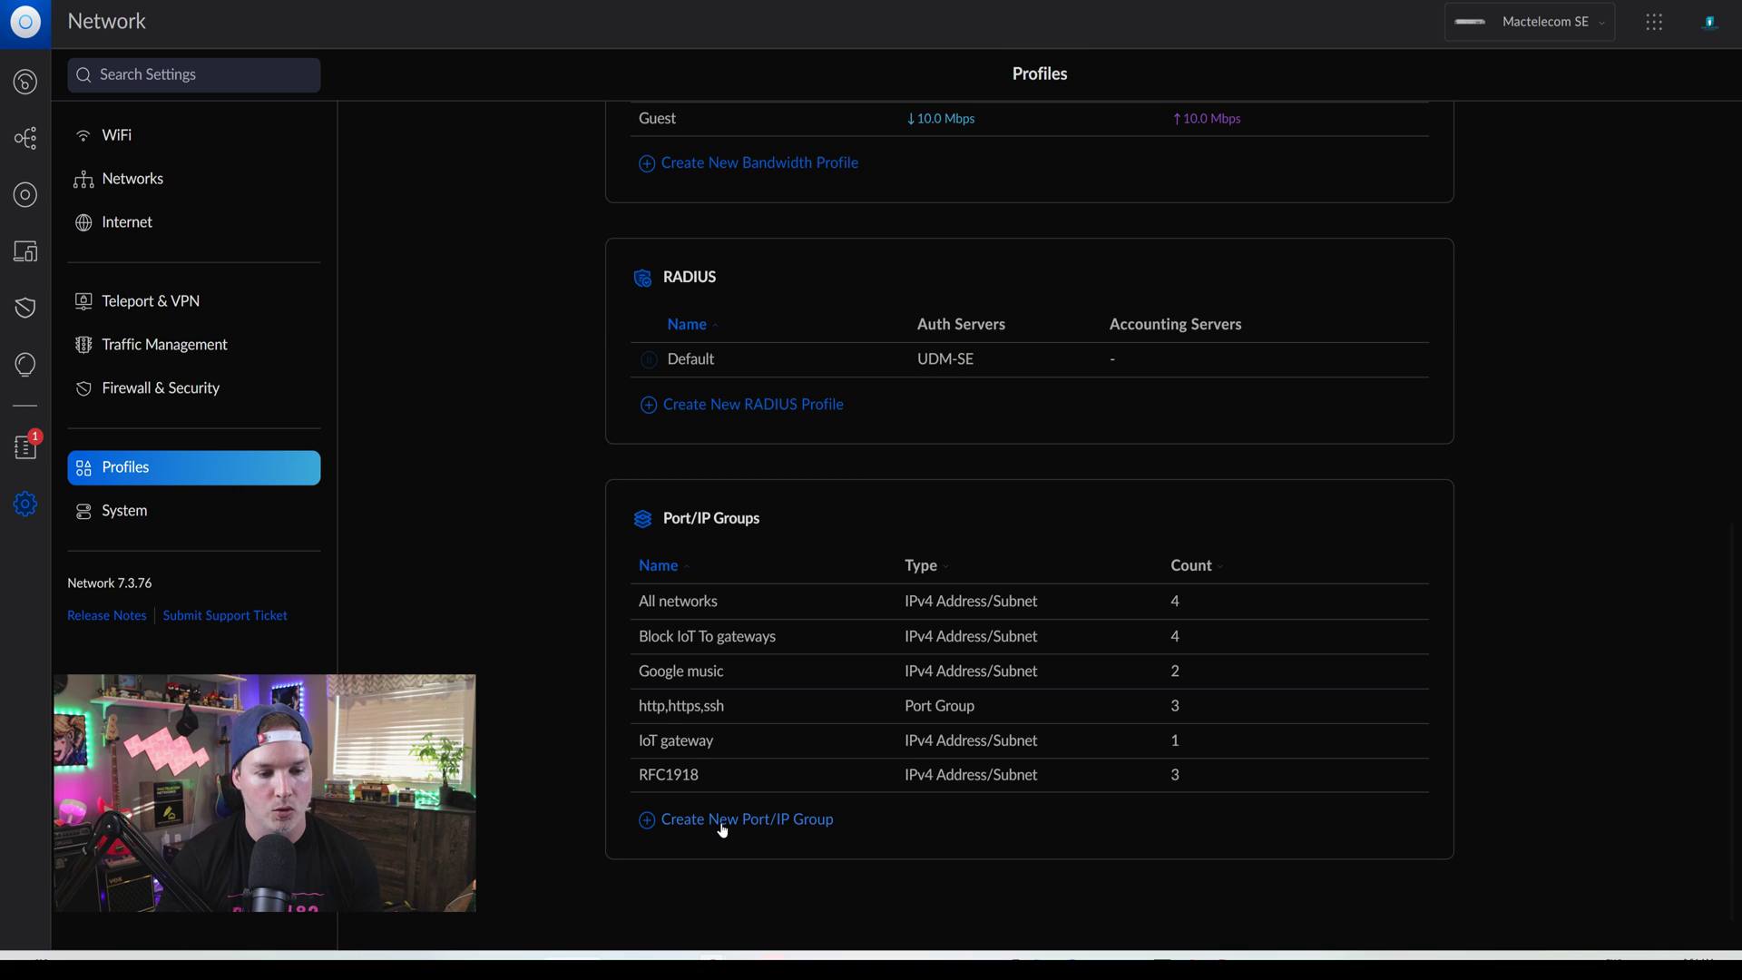
Step: Create IPv4 Address/Subnet group 'WG Network' with 192.168.66.0/24 and apply changes
left_click(723, 827)
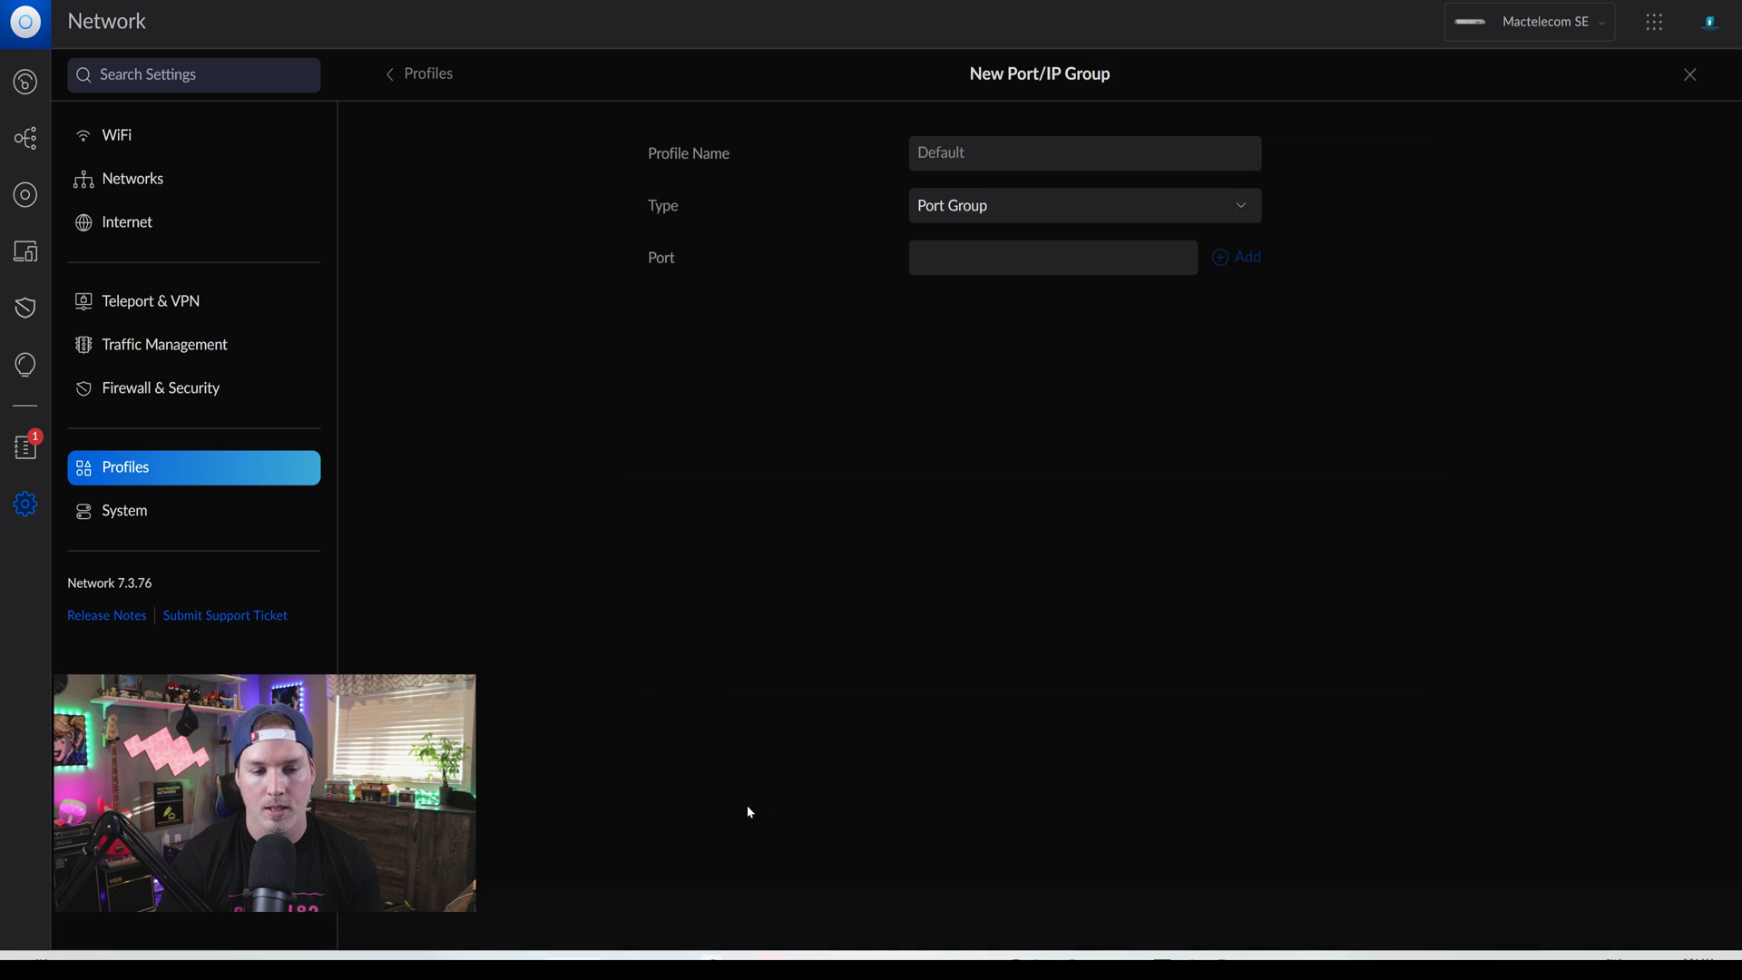
left_click(959, 149)
type("WG Network")
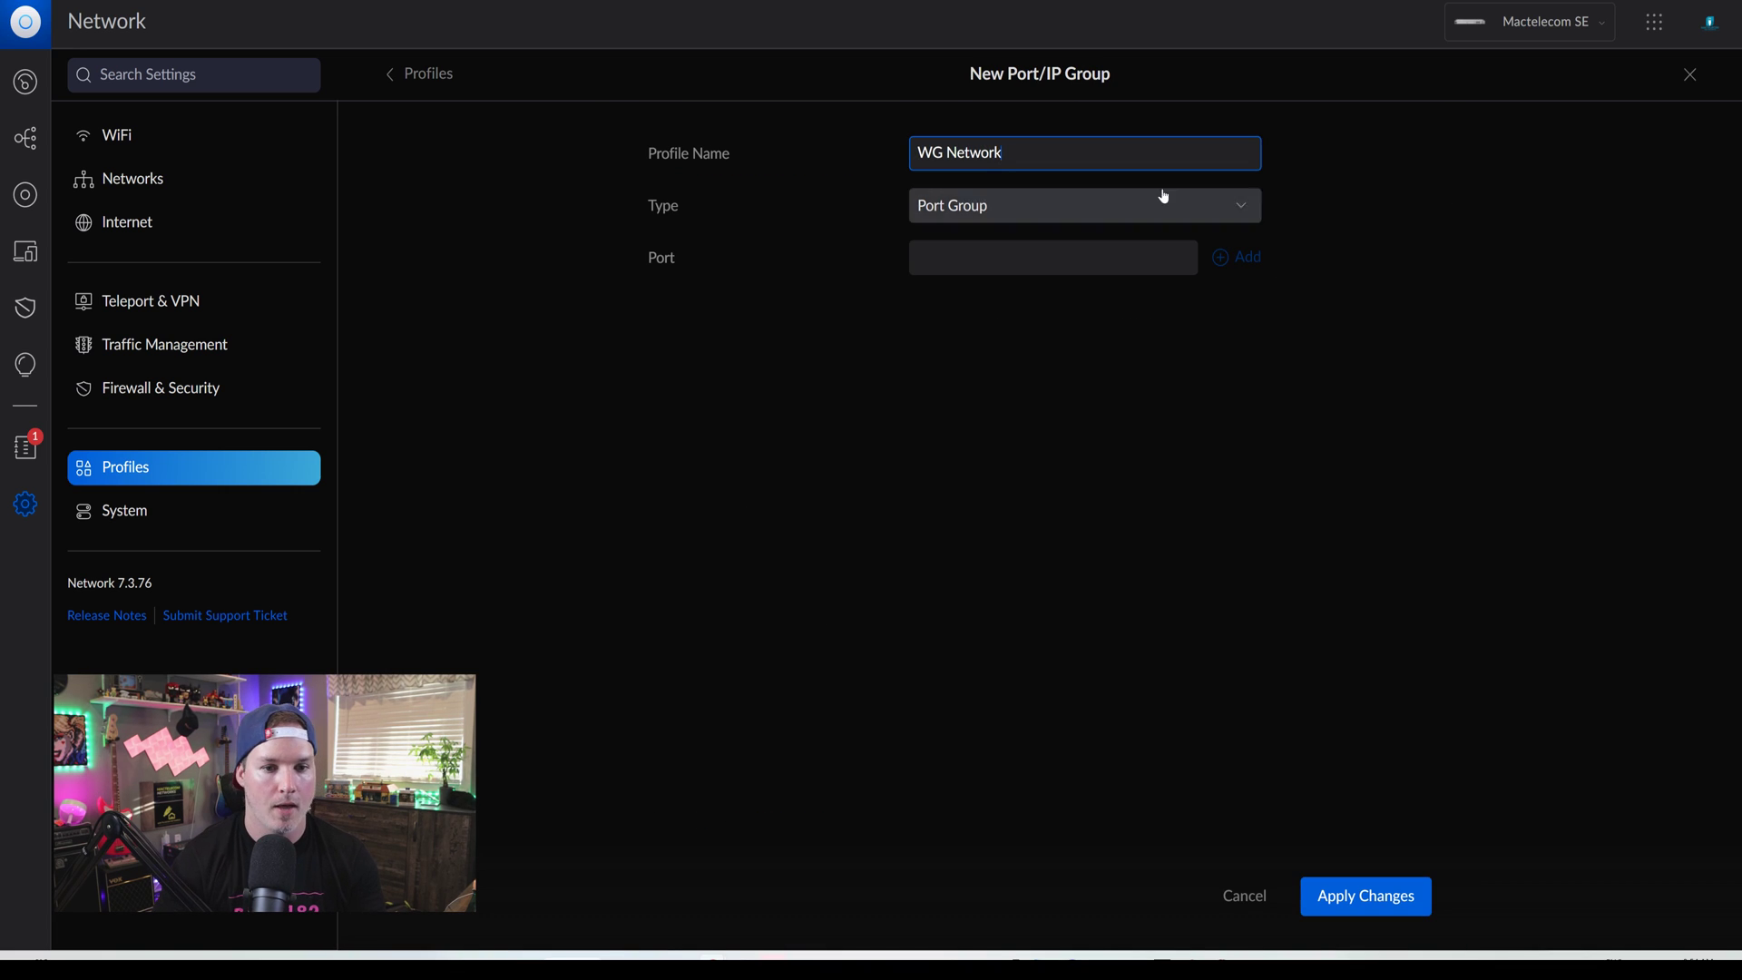
left_click(1157, 199)
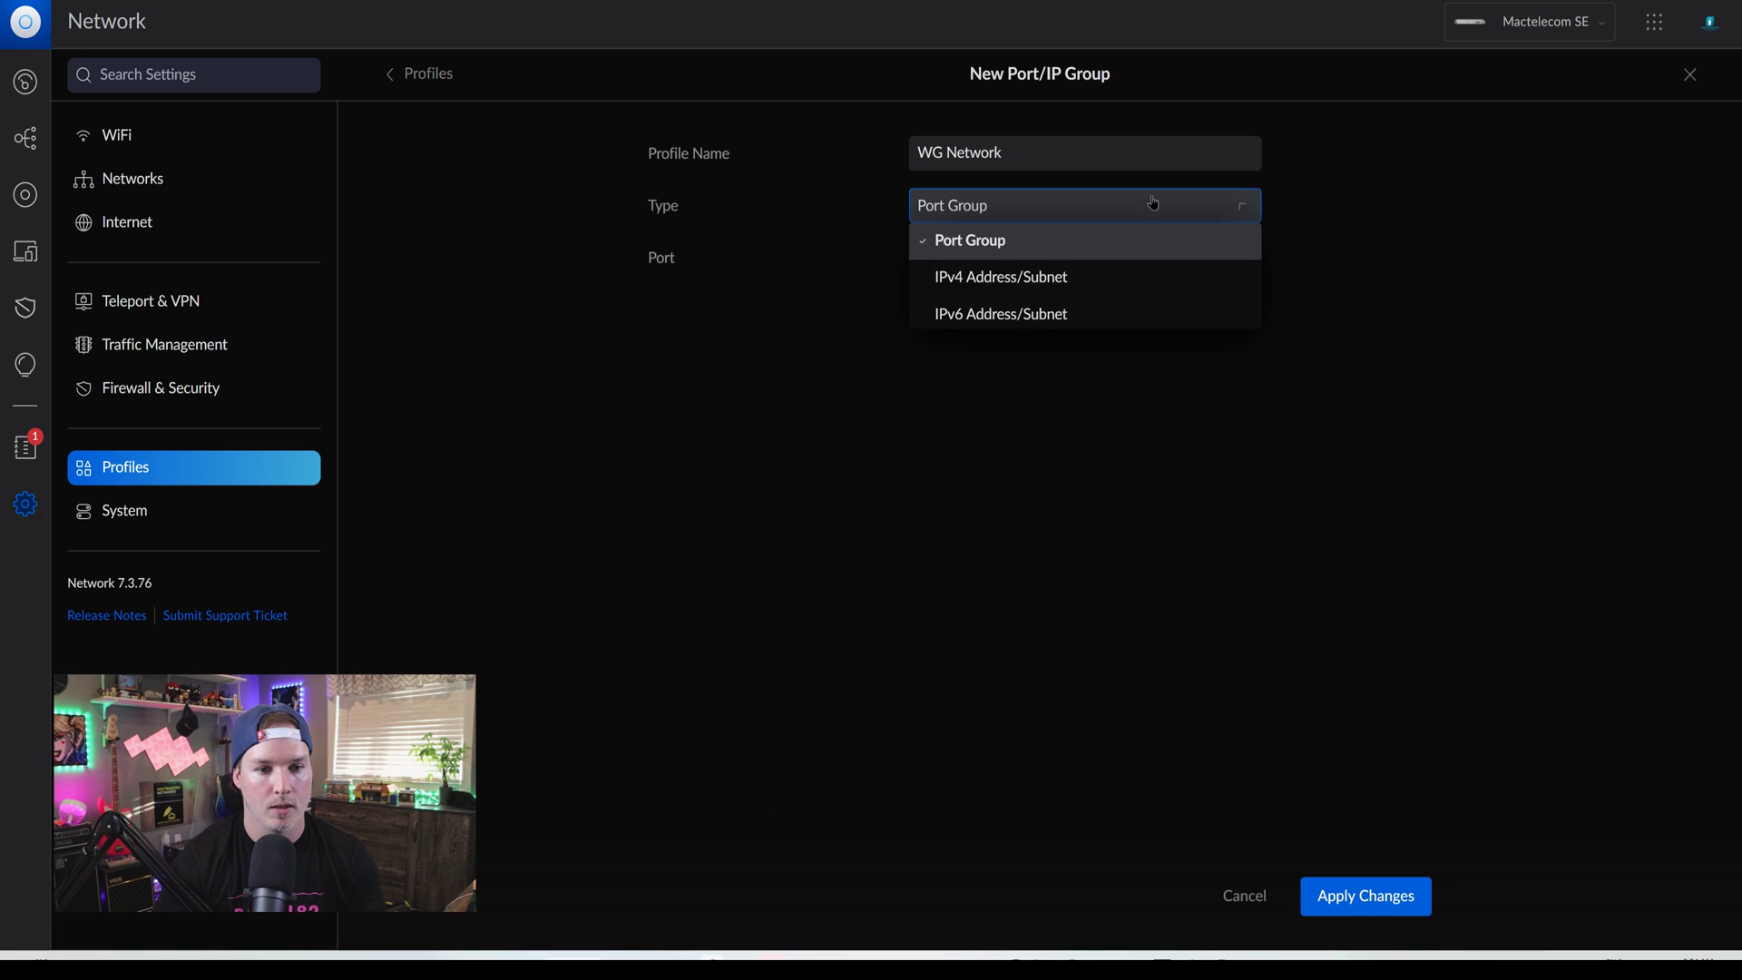
left_click(1053, 279)
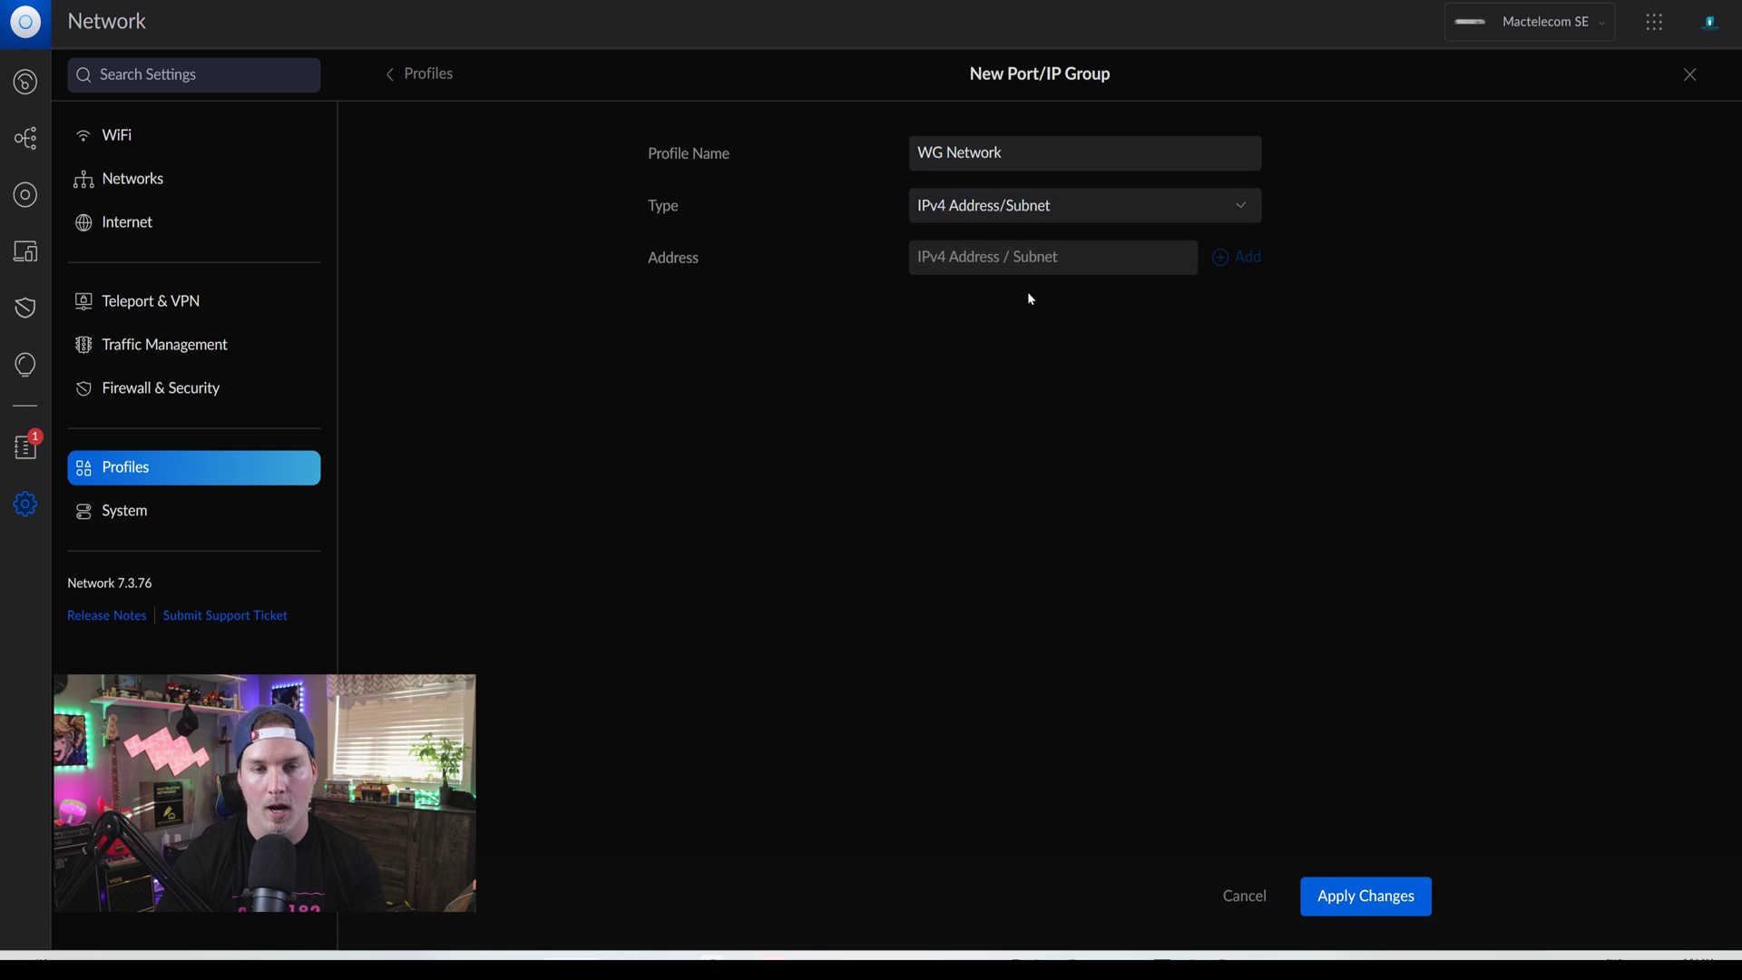
left_click(979, 271)
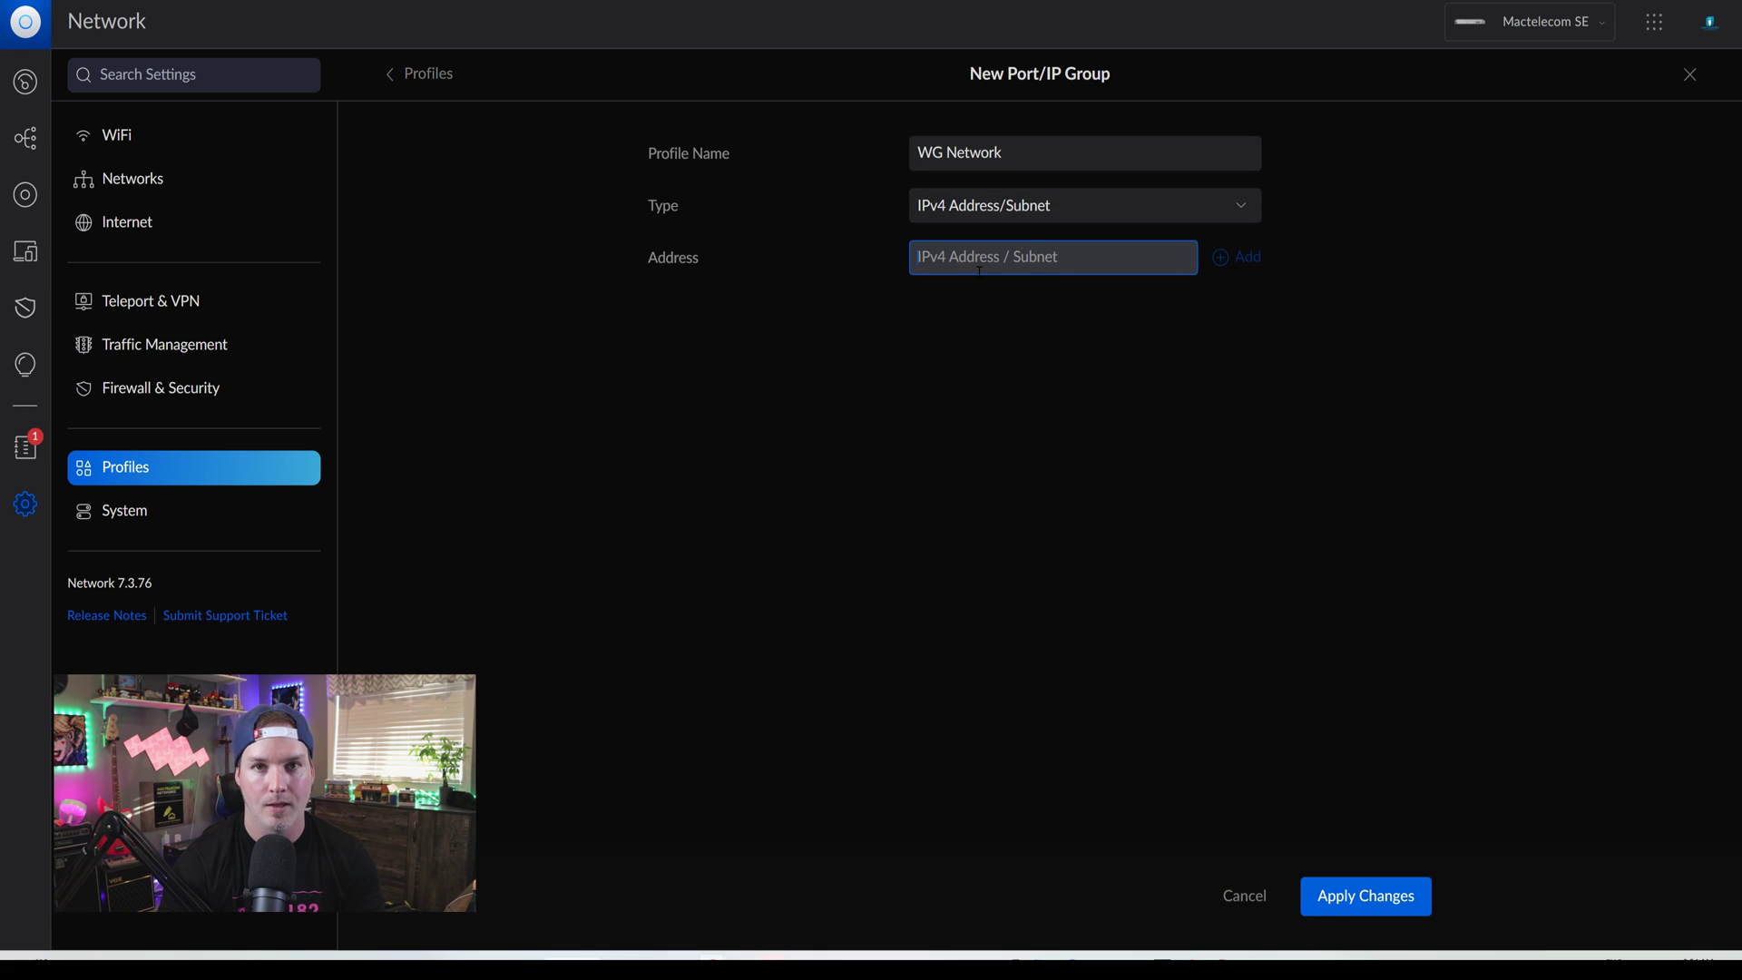
type("192.168.66.0/24")
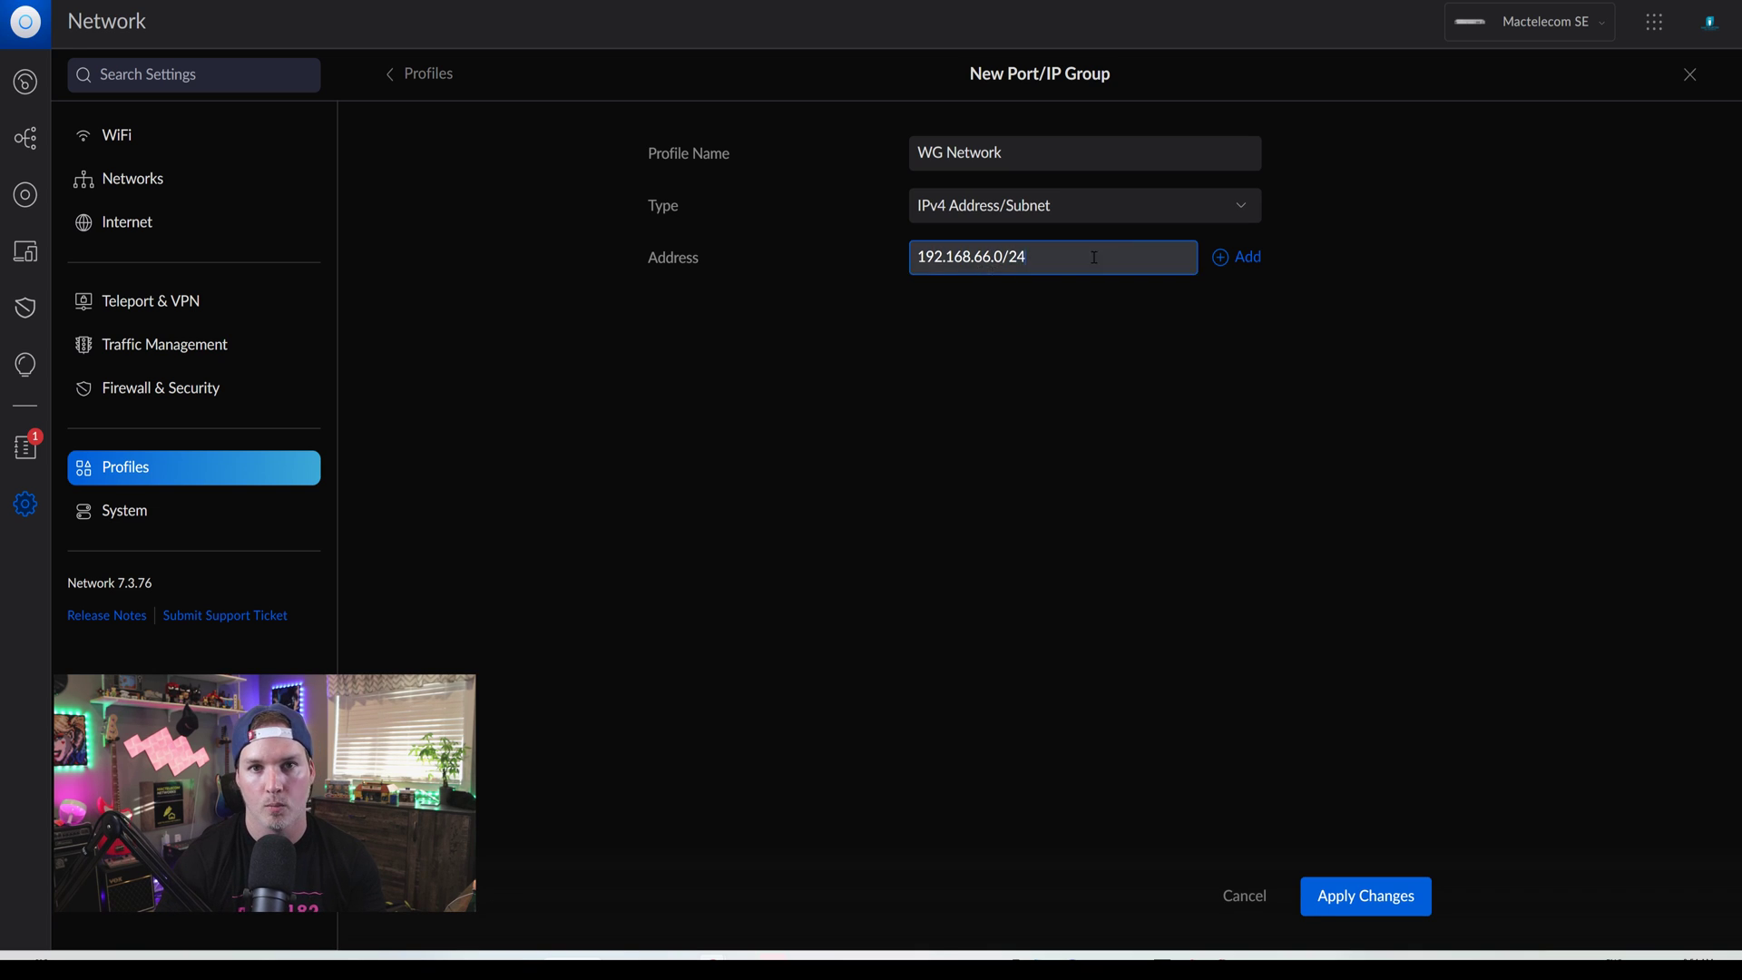
left_click(1225, 259)
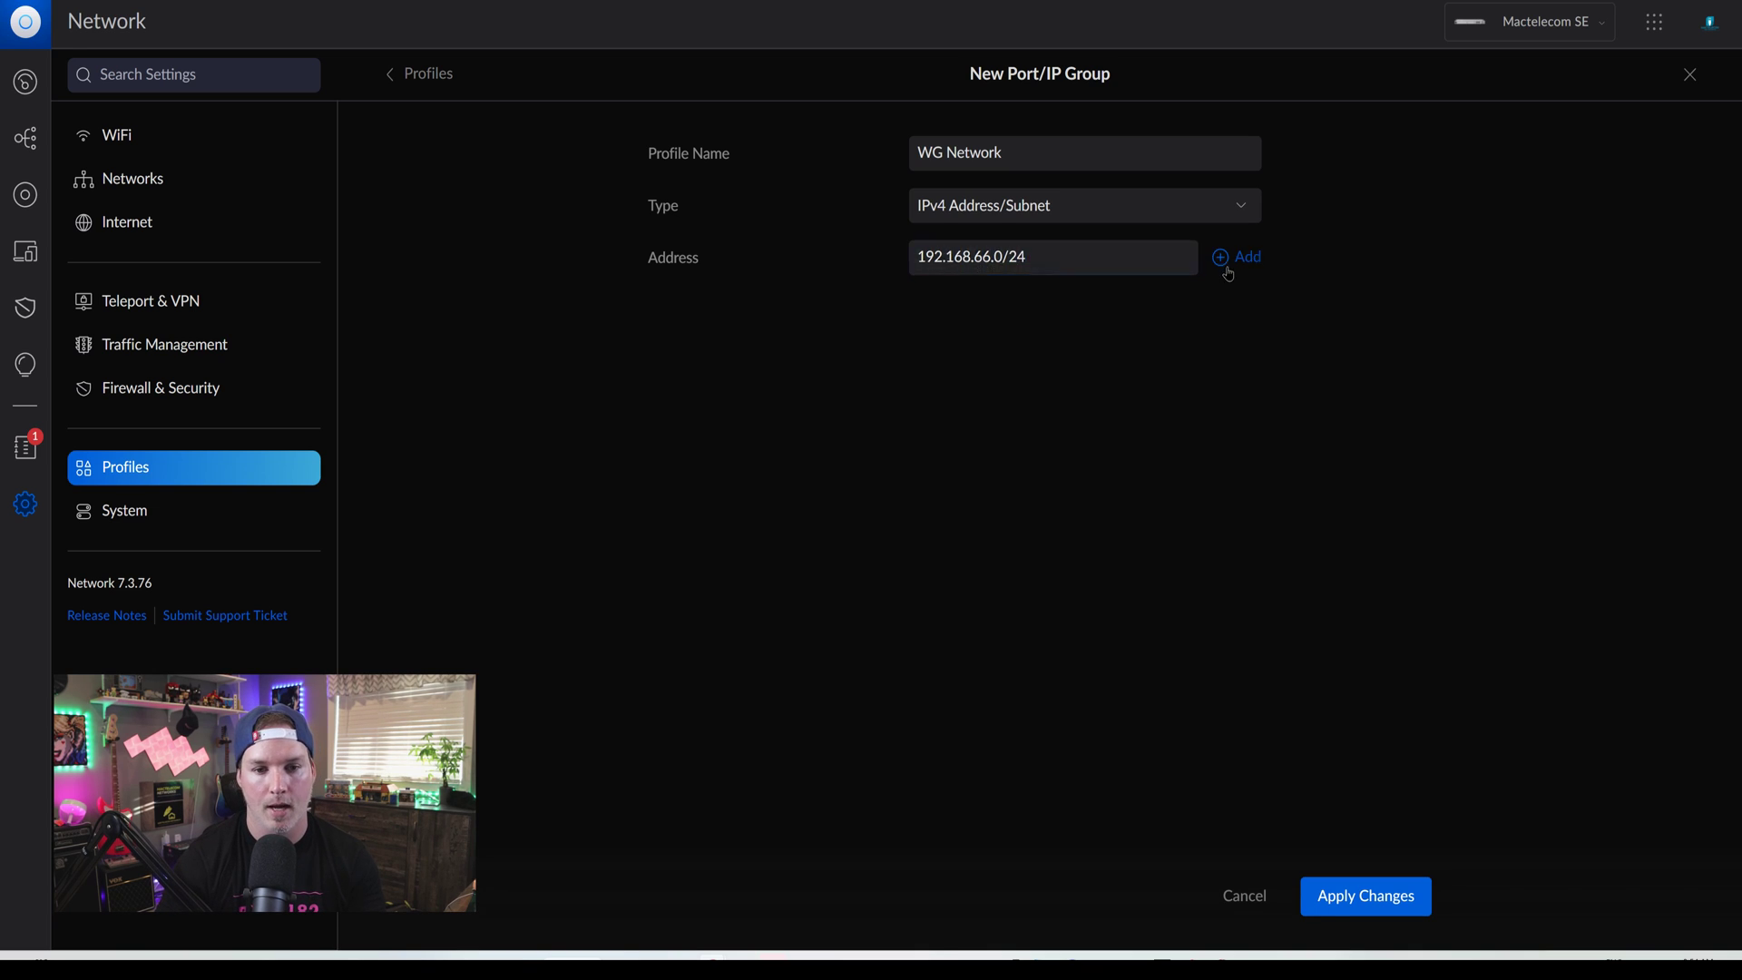
left_click(1365, 895)
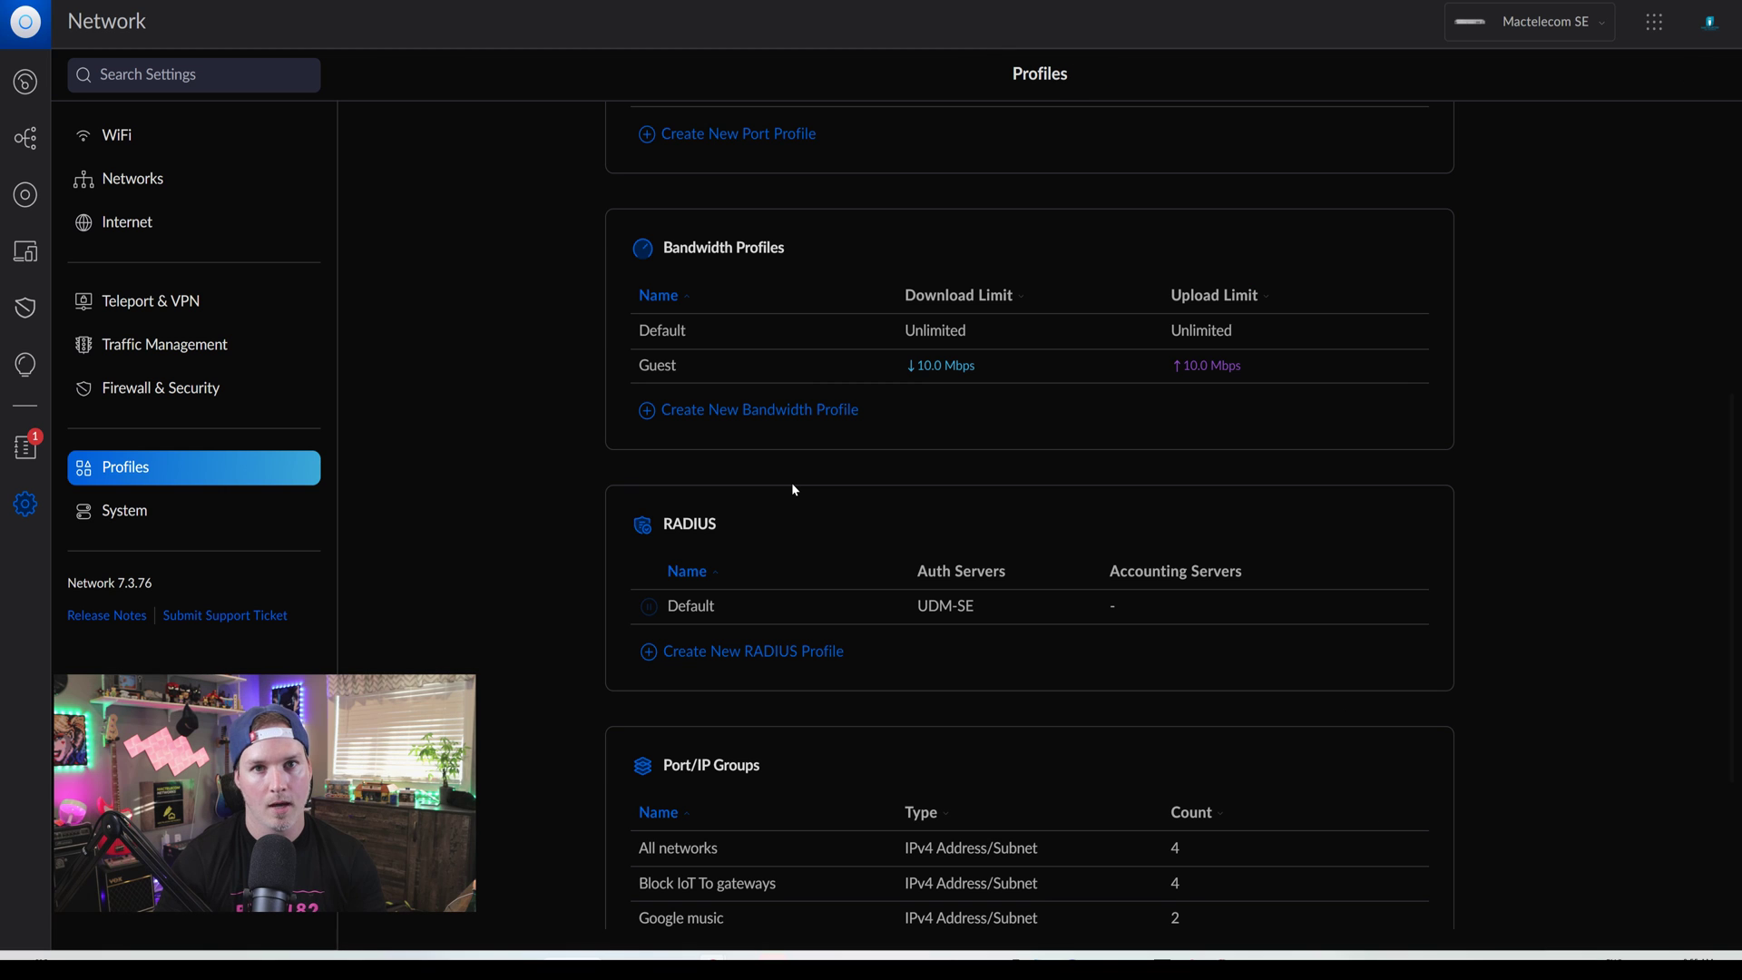
Step: Start a LAN Out firewall rule 'Block WG to all networks' with action Drop
left_click(132, 402)
scroll(1205, 569, "down", 3)
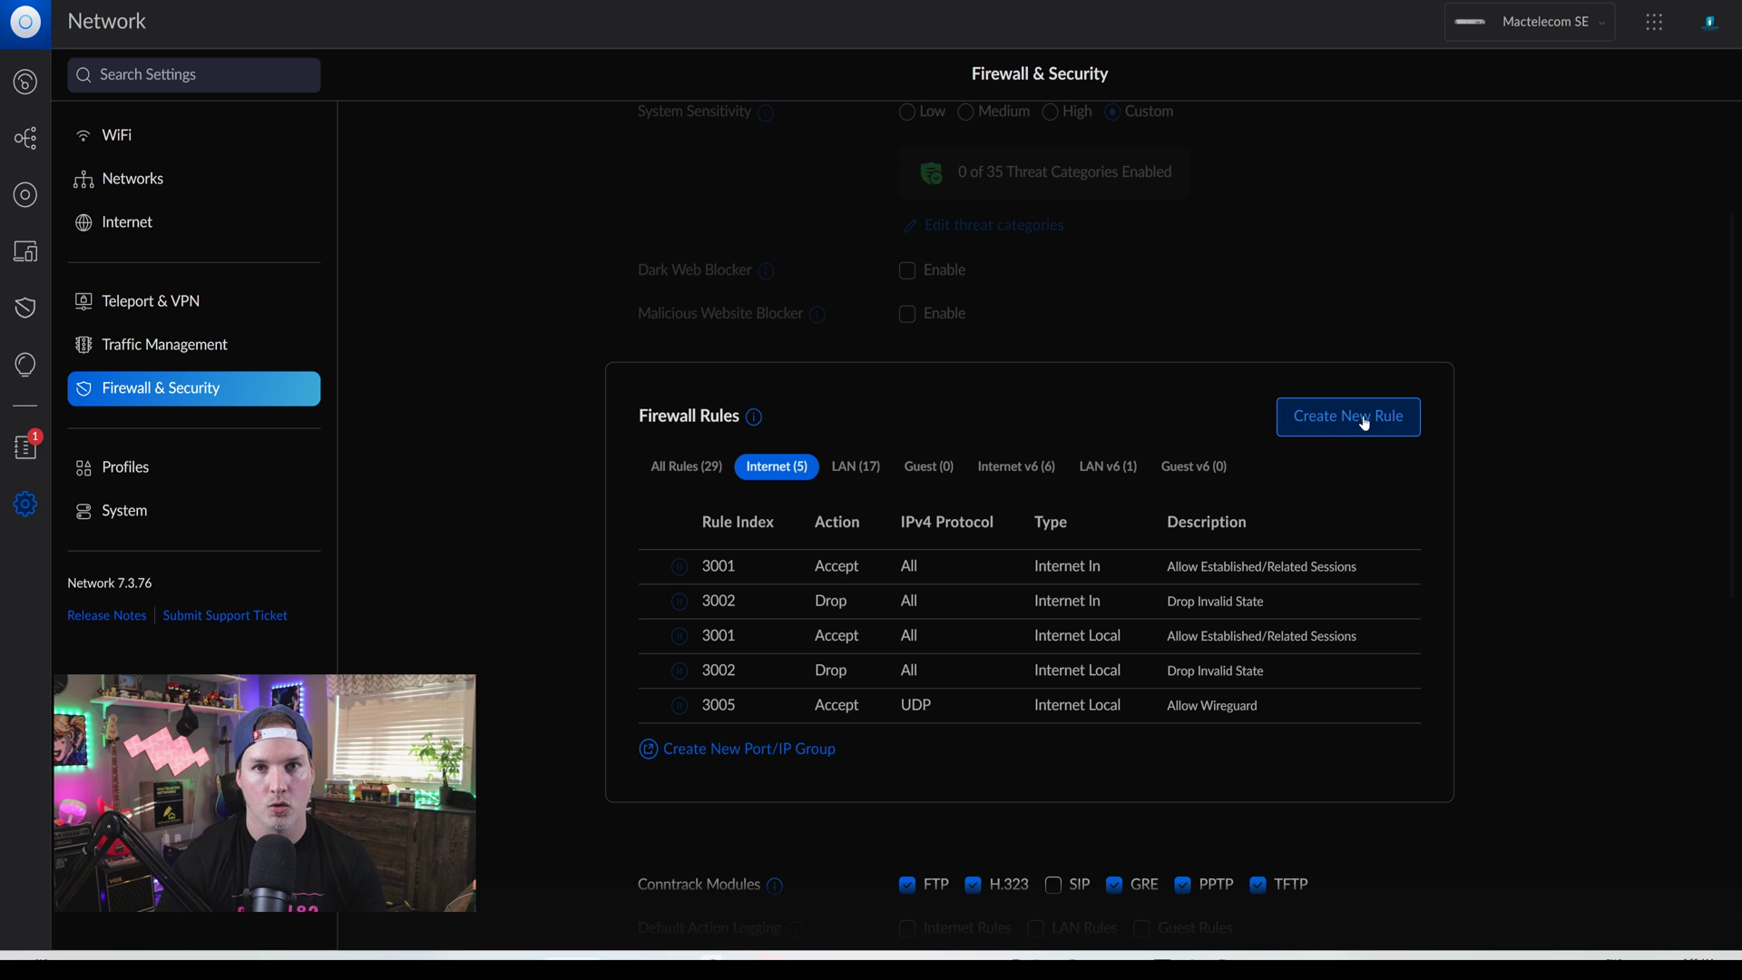
left_click(1365, 419)
left_click(1033, 153)
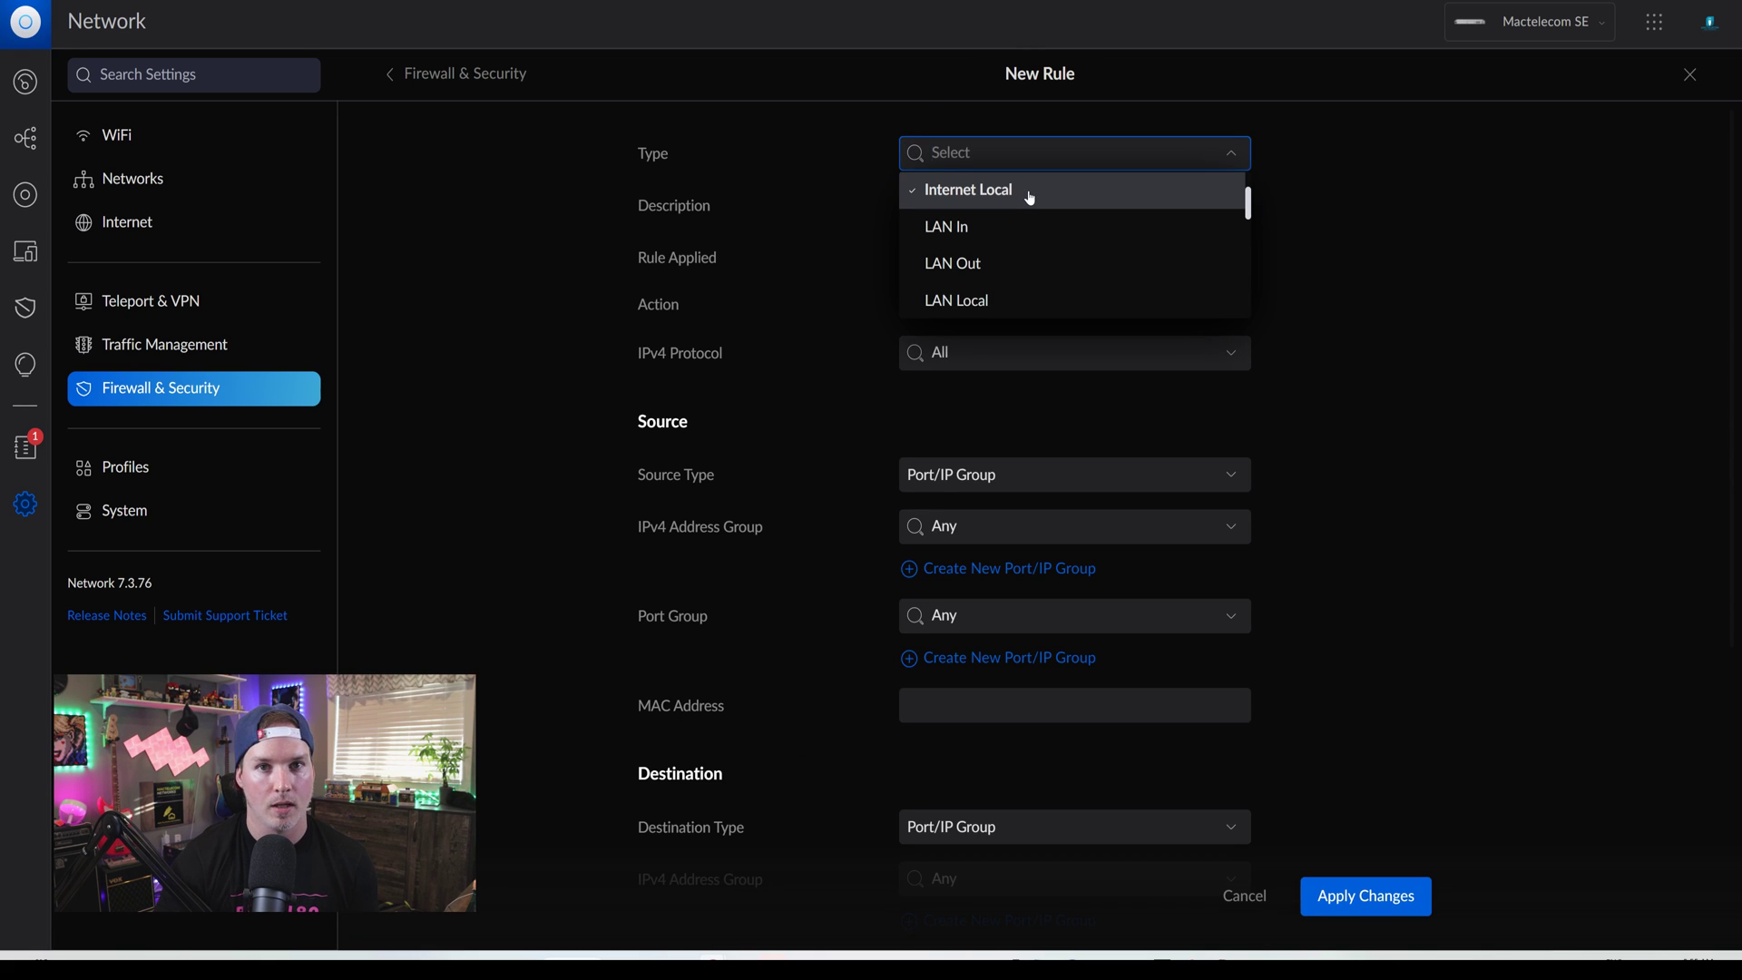
left_click(1014, 266)
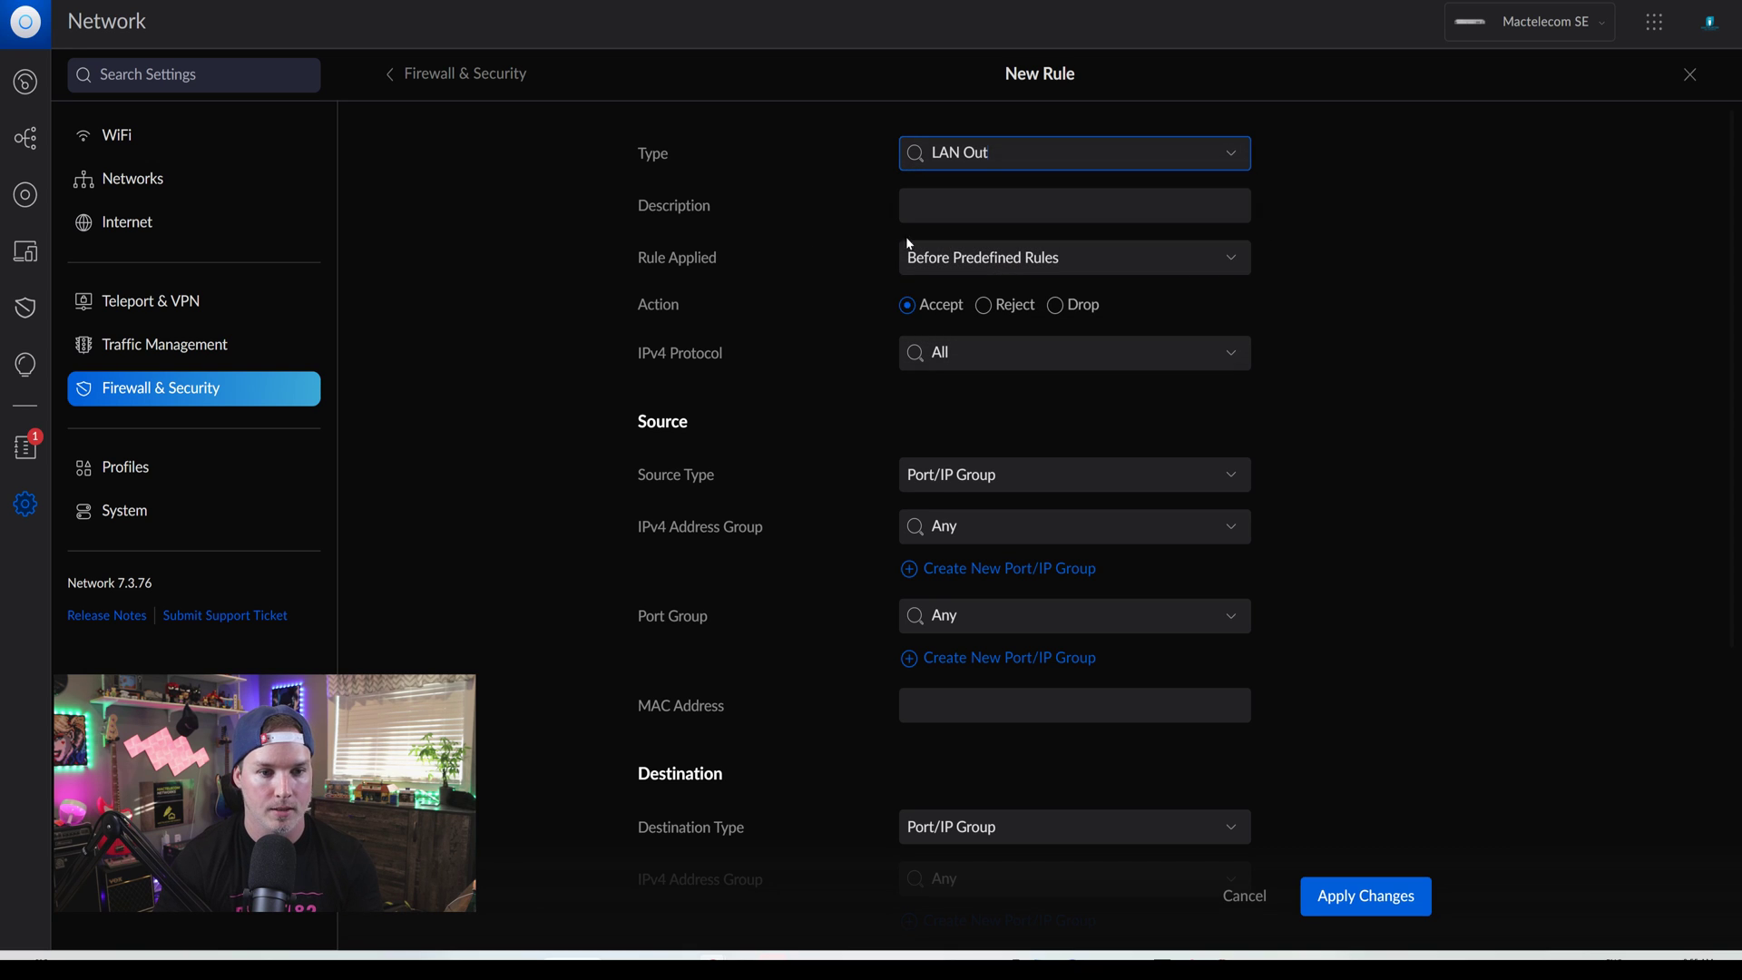
left_click(927, 216)
type("B")
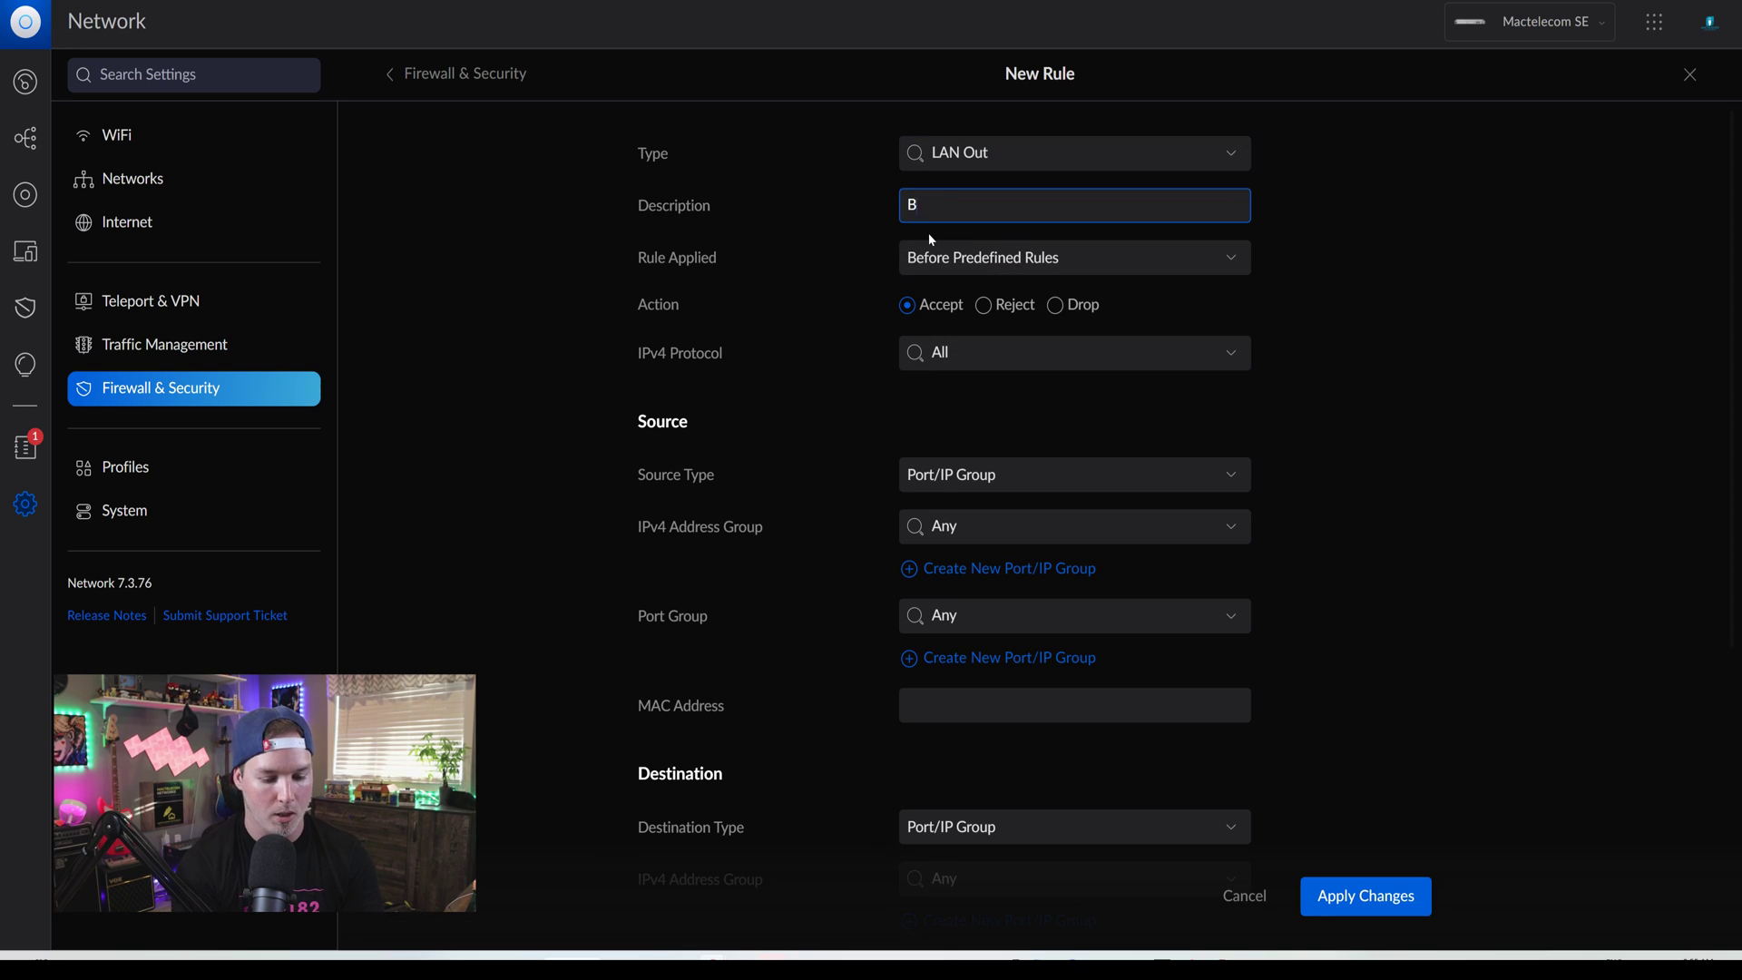
type("lock WG to all networks")
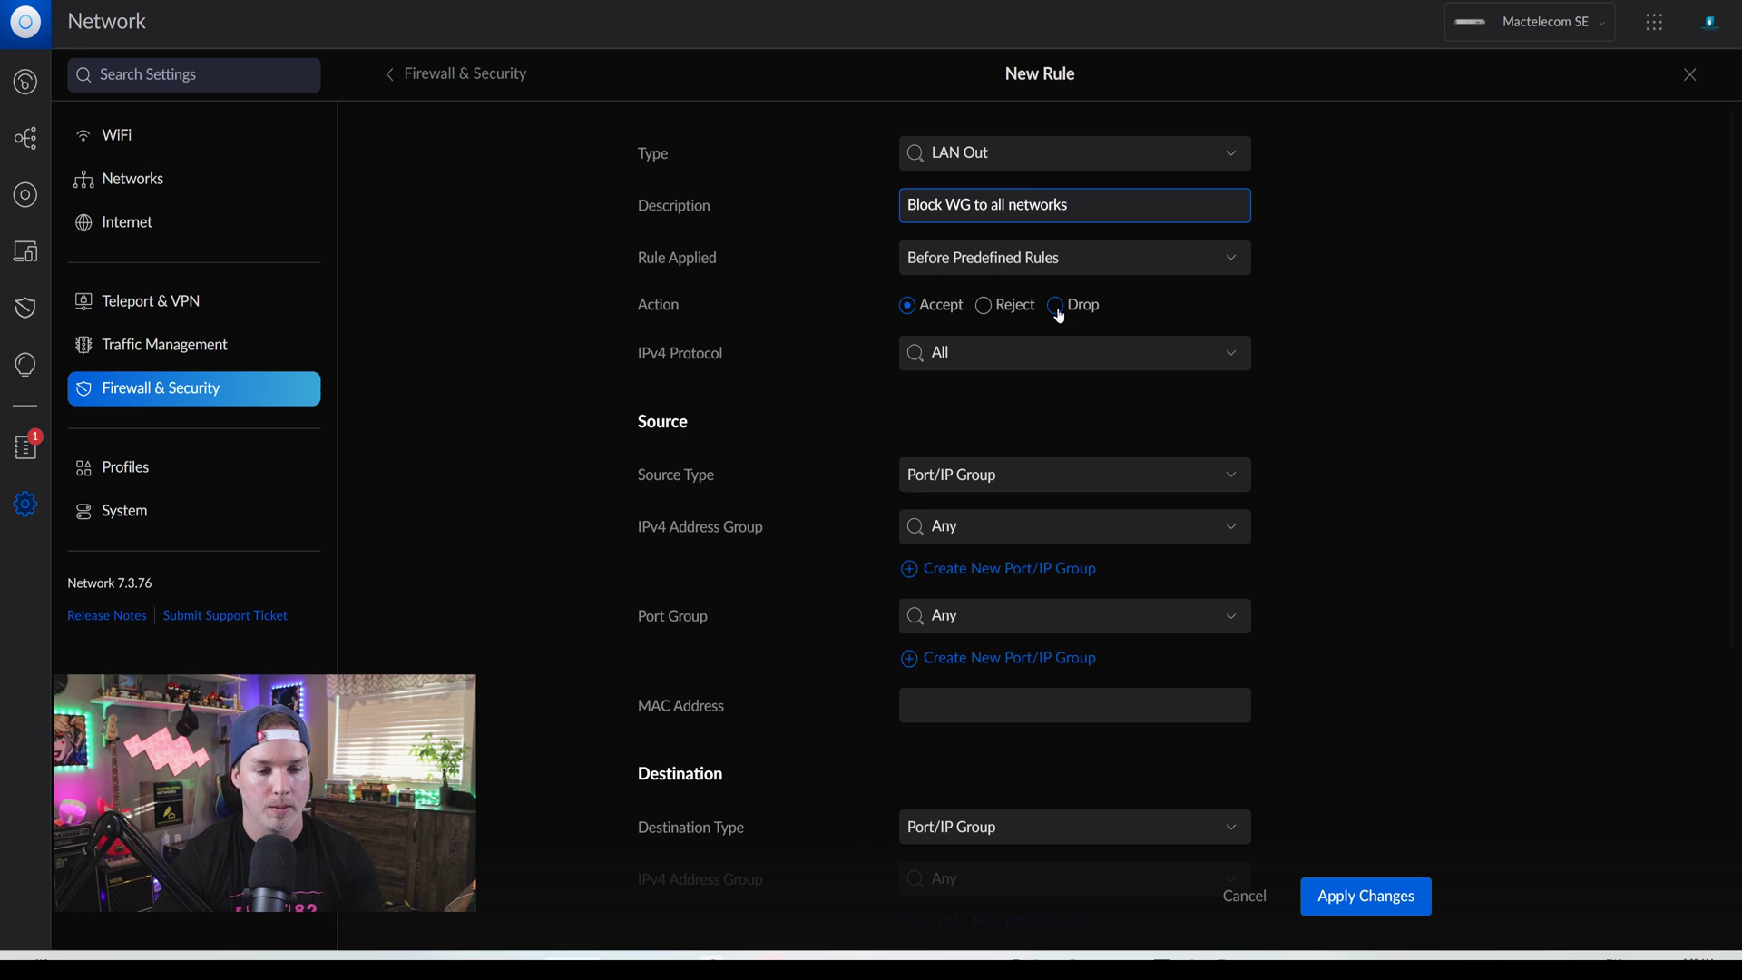
left_click(1056, 307)
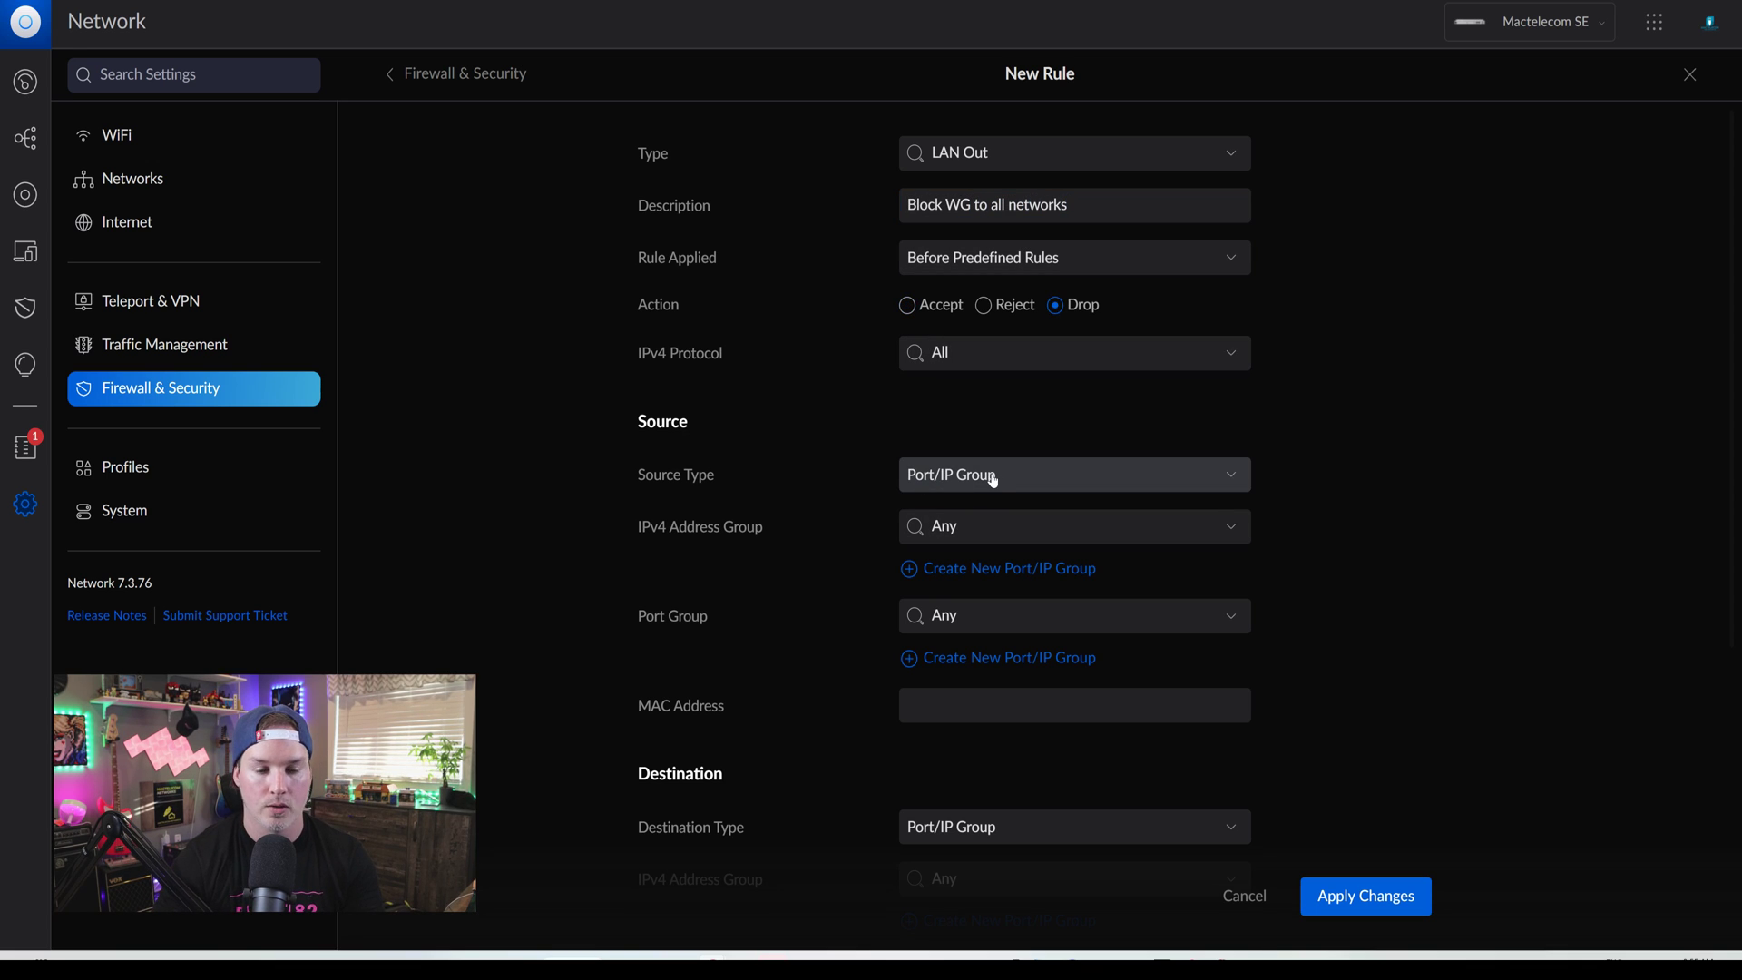
Step: Set the rule's source to WG Network and destination to RFC1918, then apply
left_click(998, 529)
scroll(1001, 562, "down", 3)
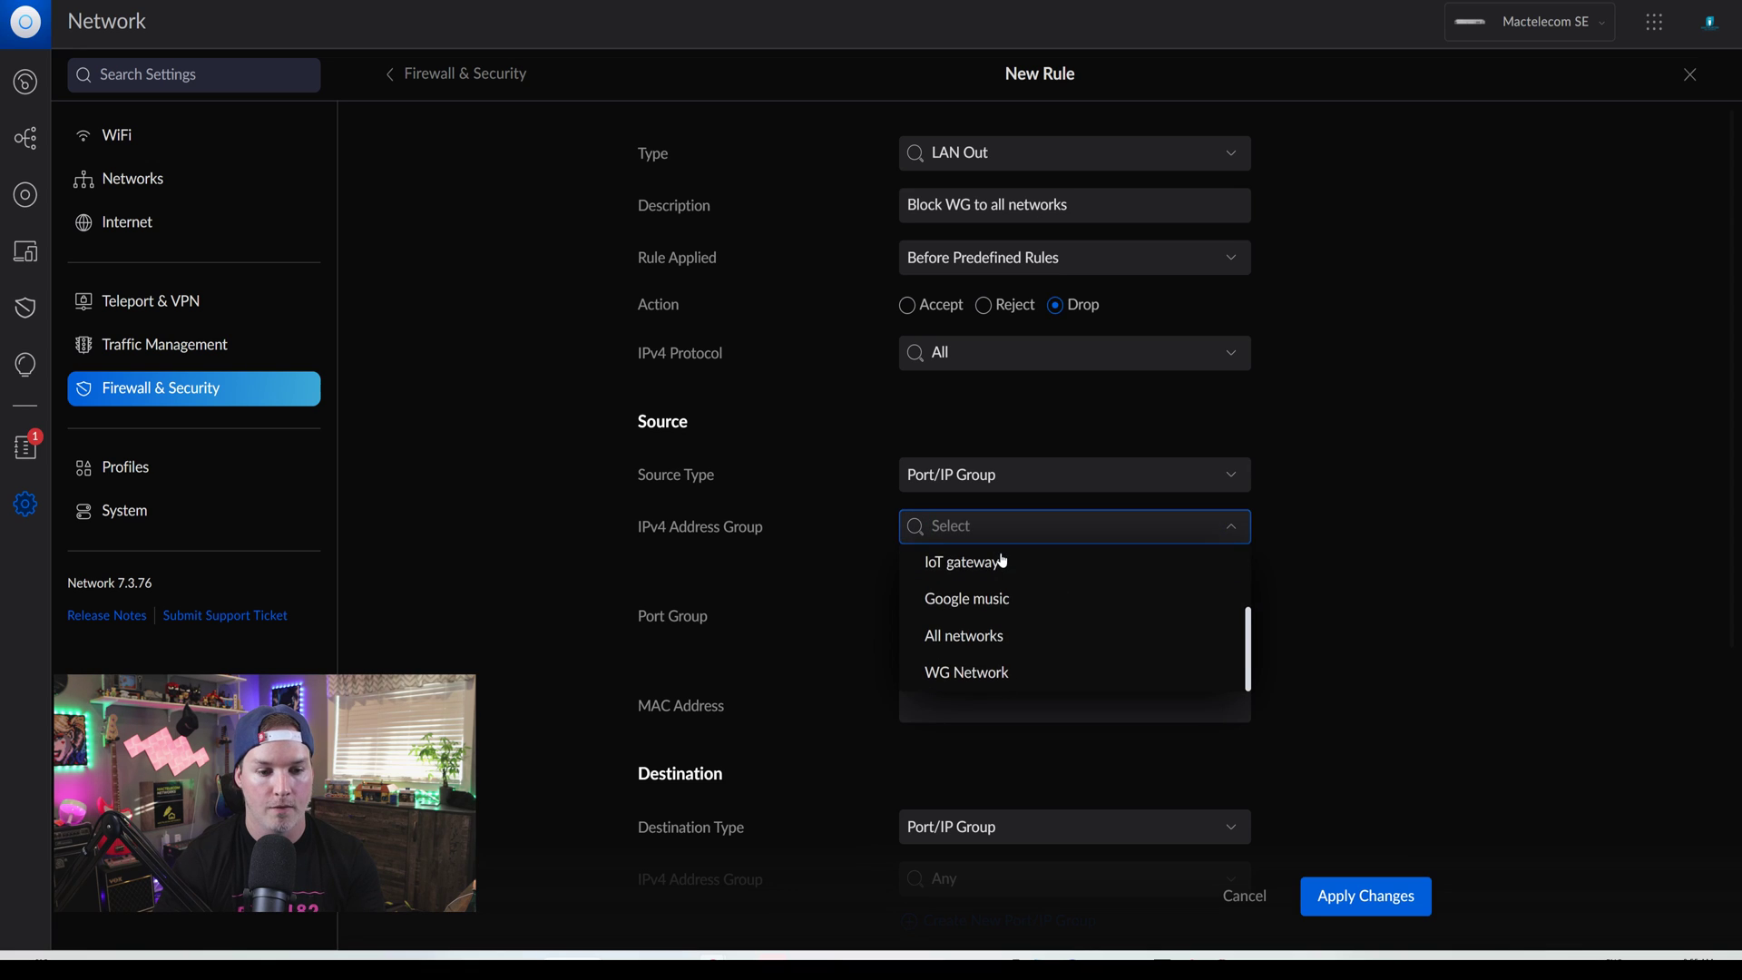
left_click(964, 672)
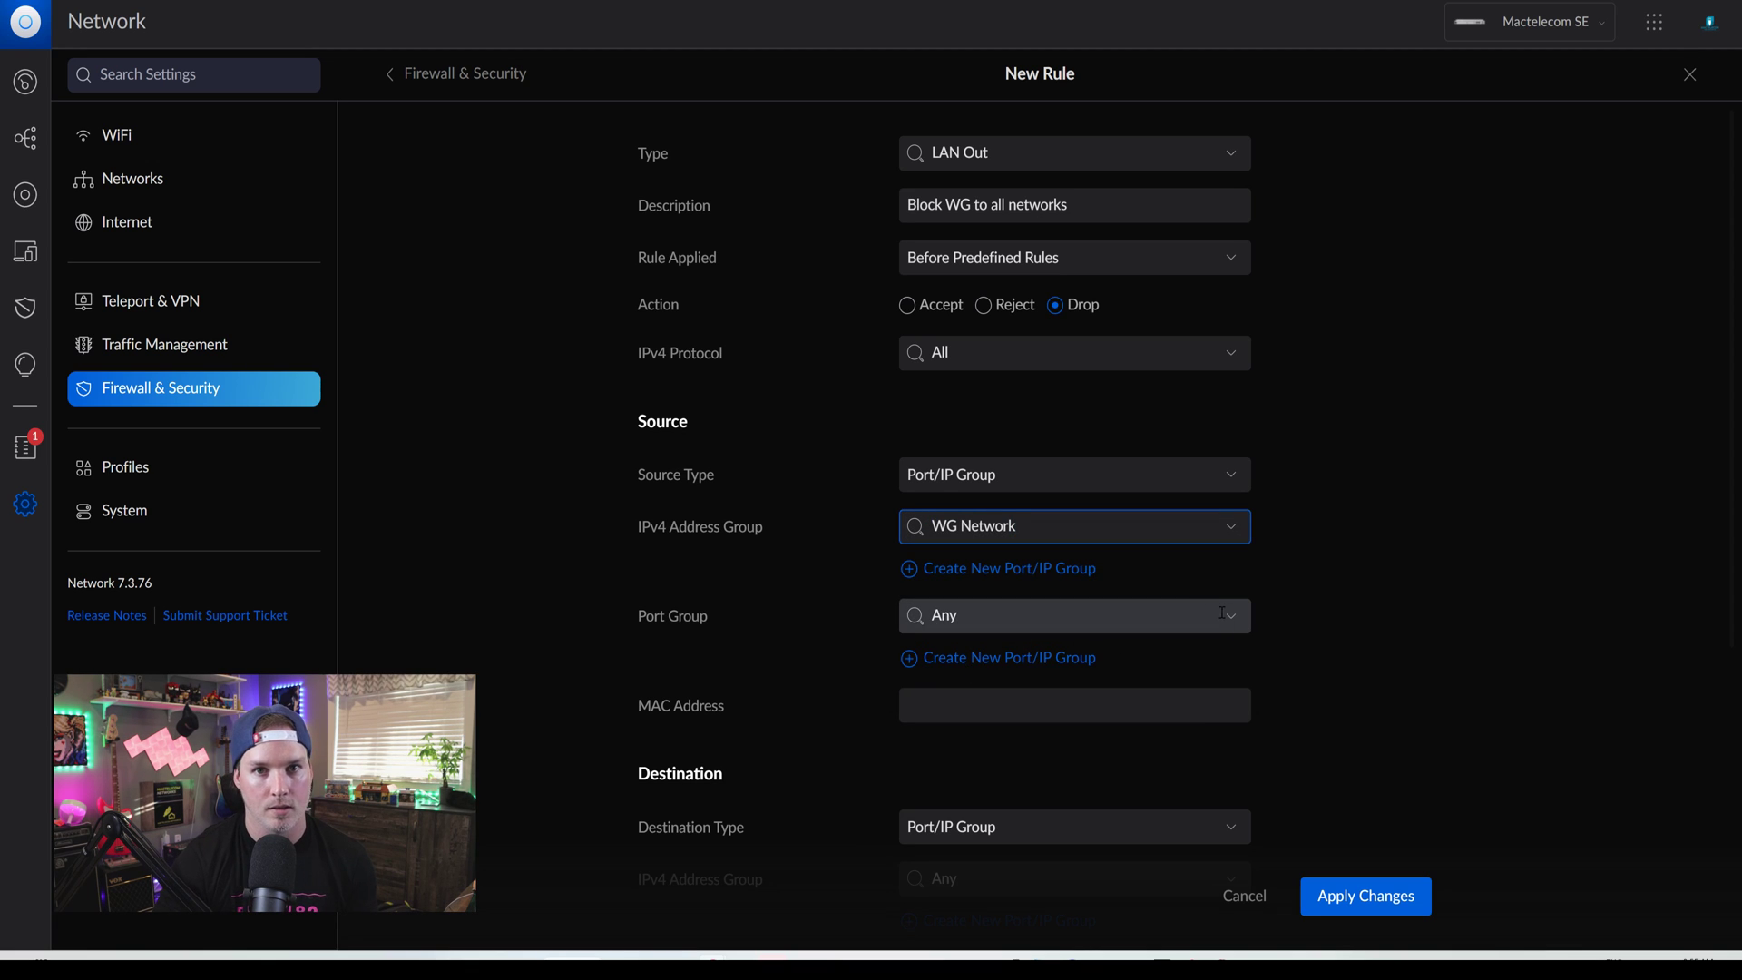
scroll(1222, 617, "down", 3)
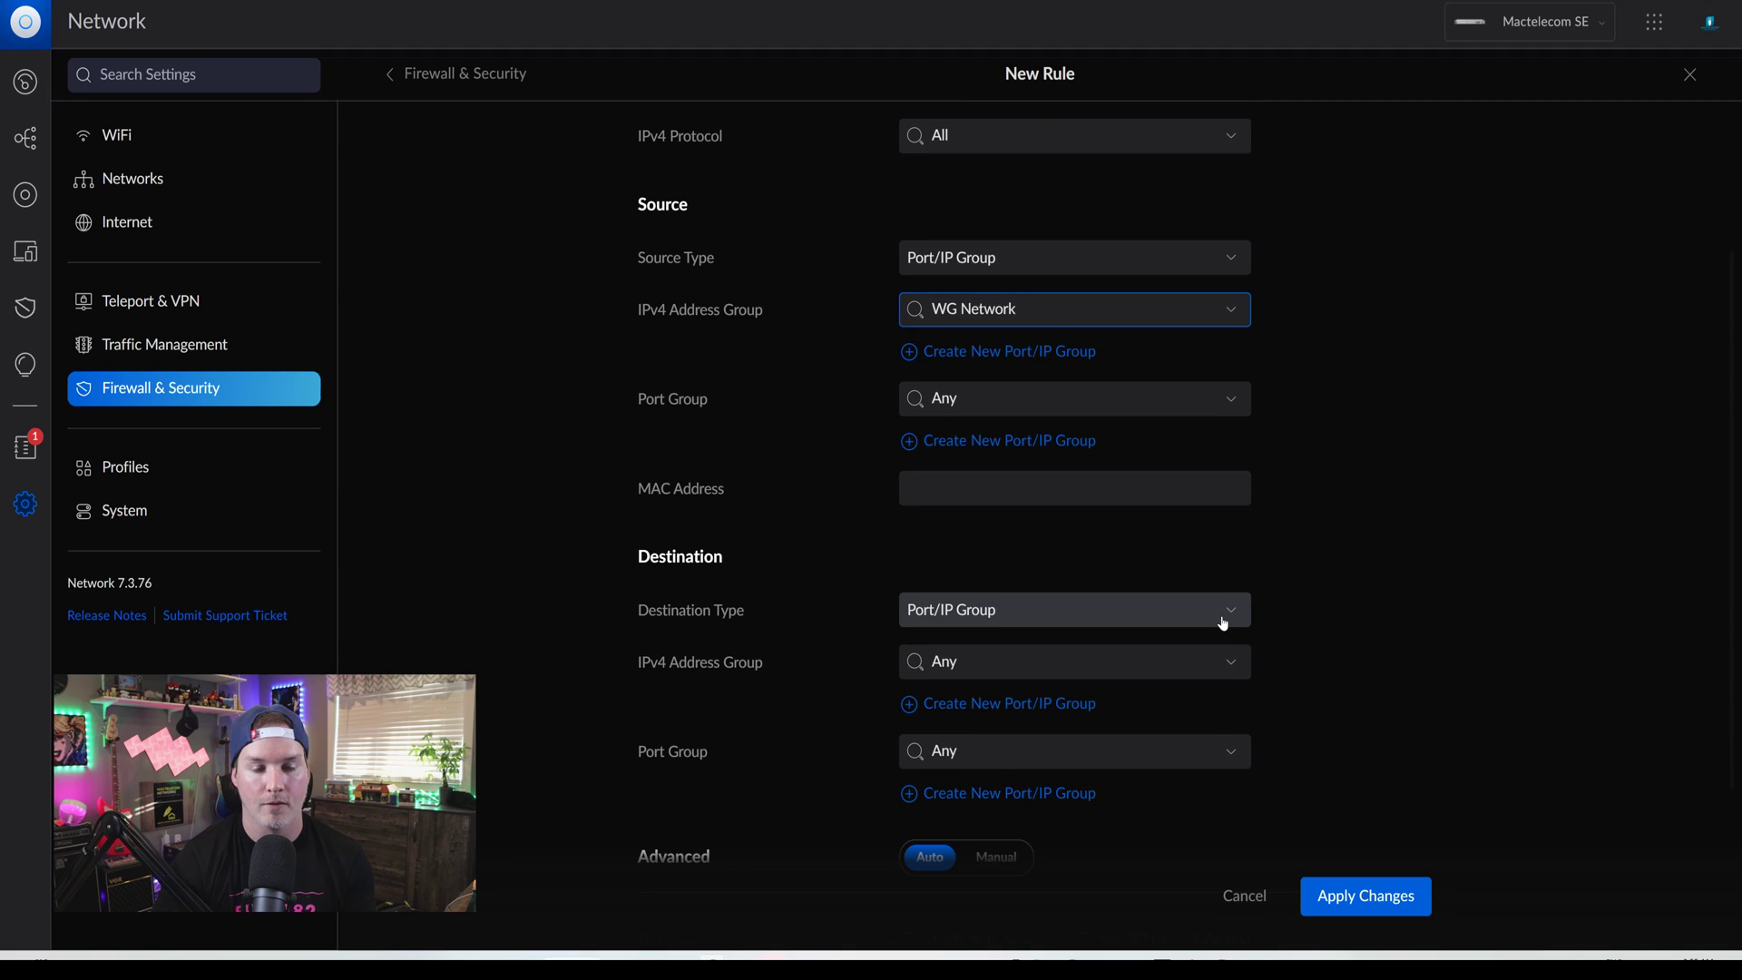
left_click(1175, 660)
left_click(1006, 727)
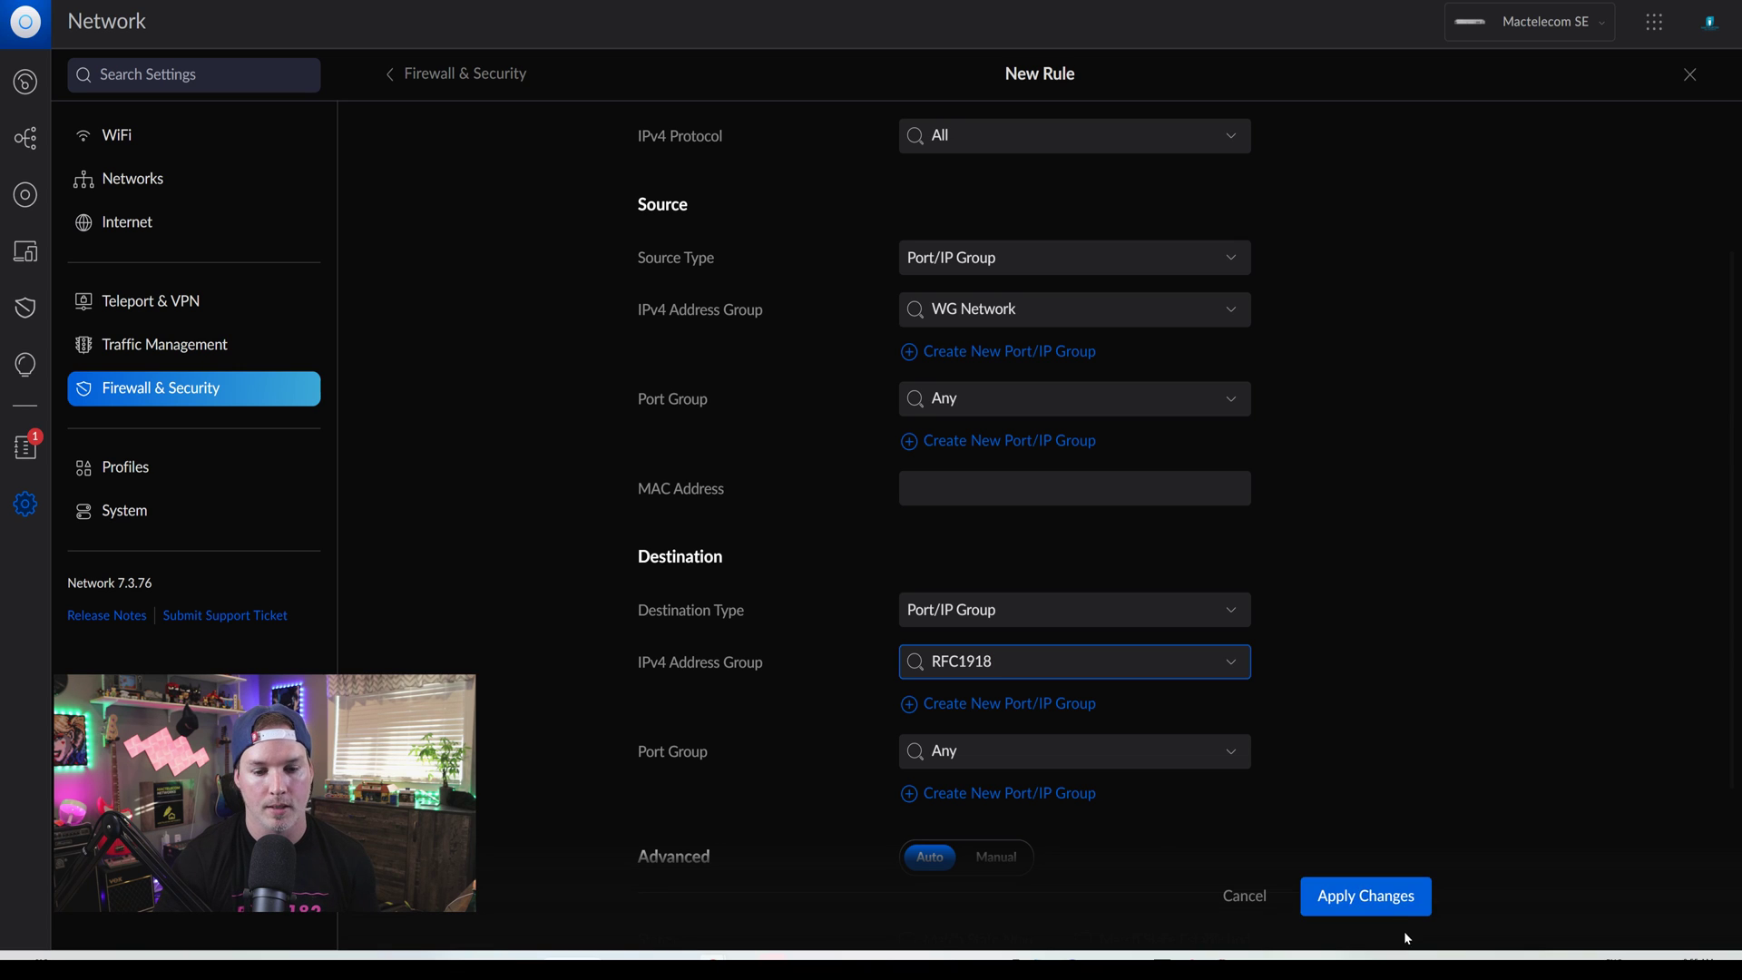
left_click(1379, 898)
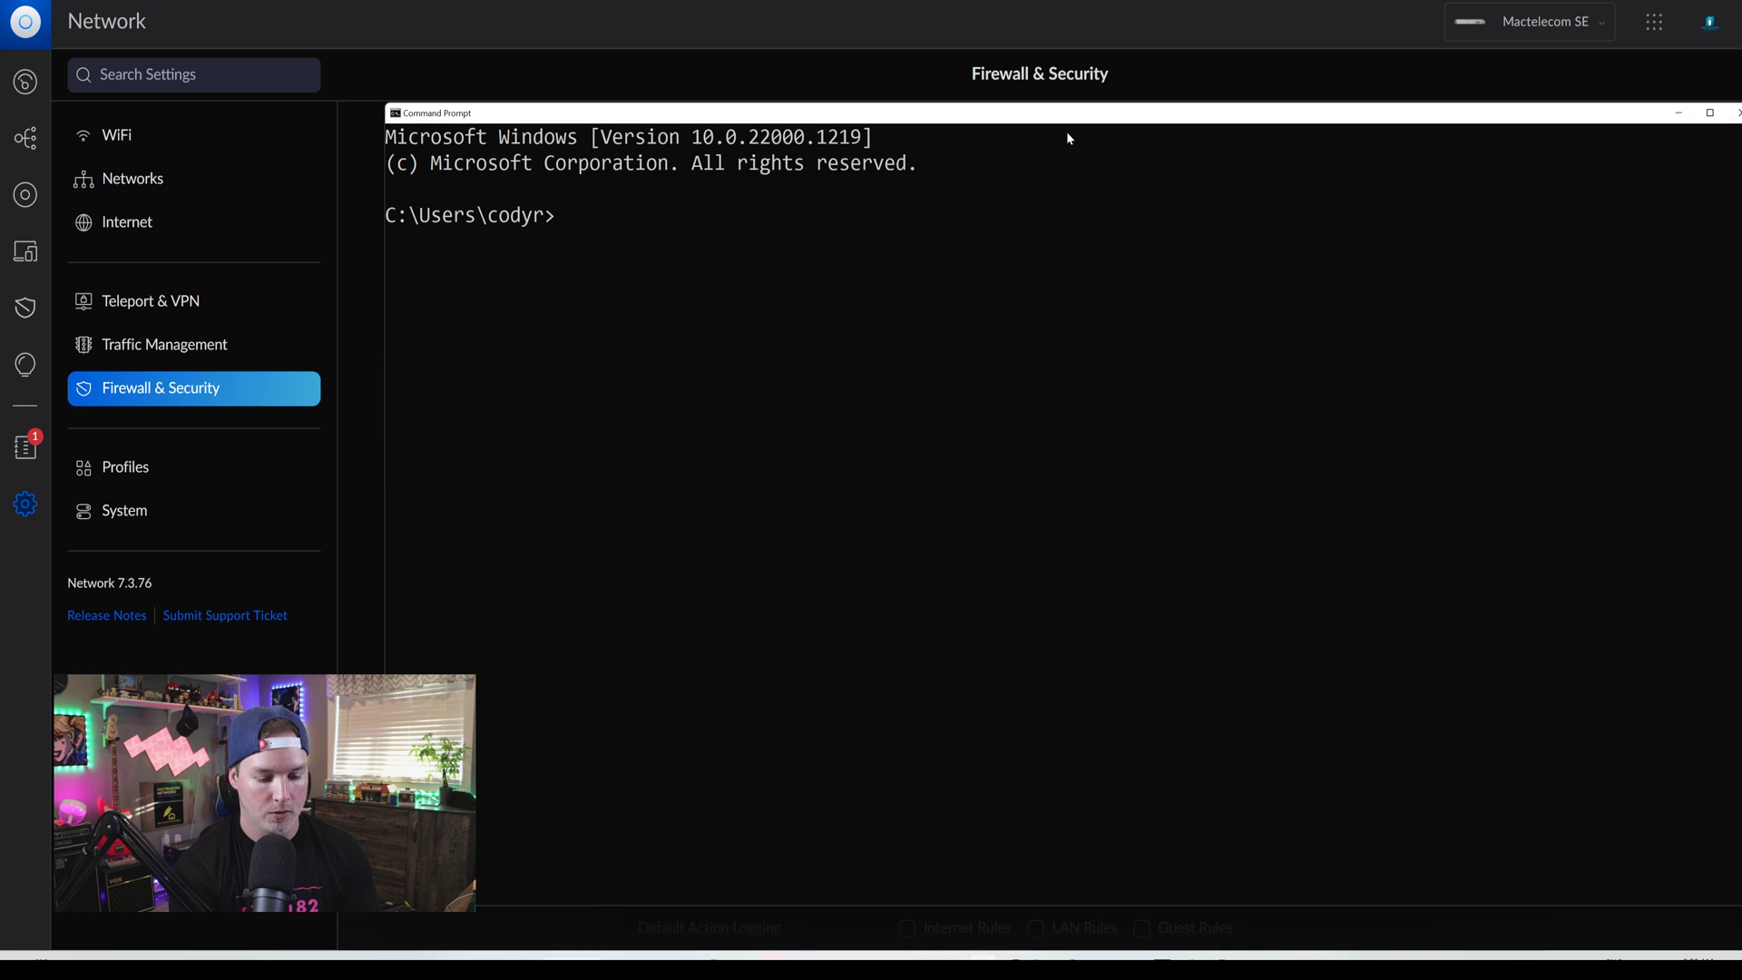
Step: Ping the NAS at 192.168.10.220 to confirm the VPN block rule makes it time out
type("ping 192.16")
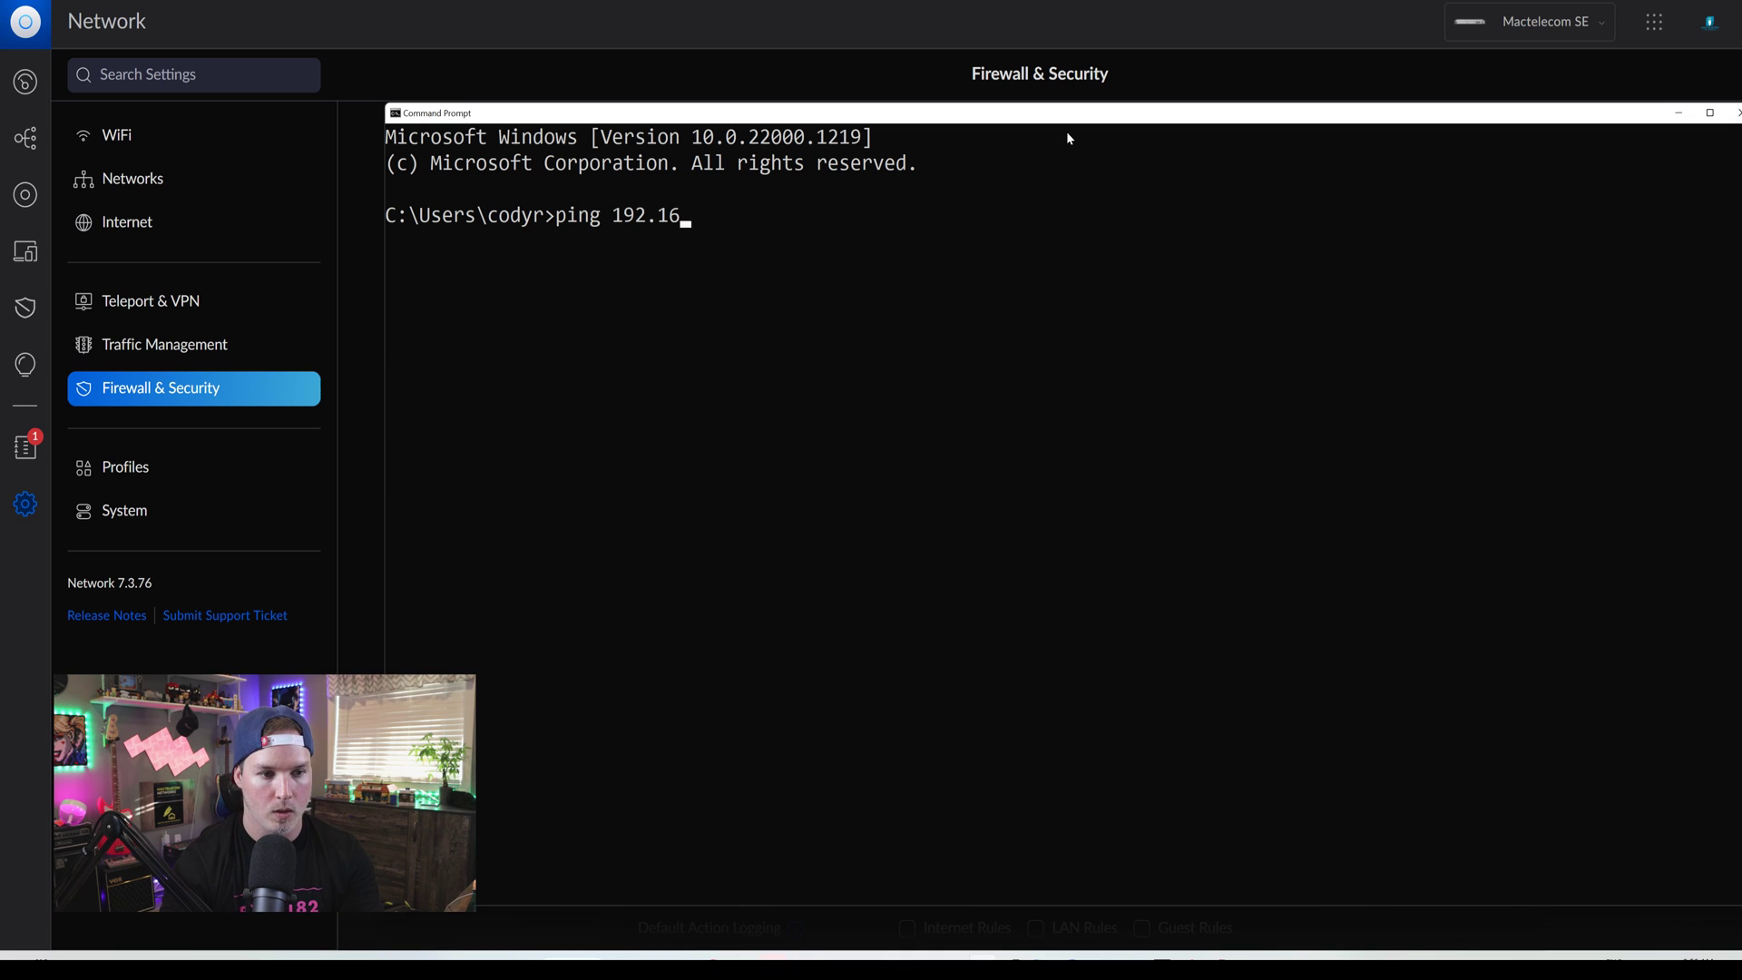
type("8.10.220")
key("Return")
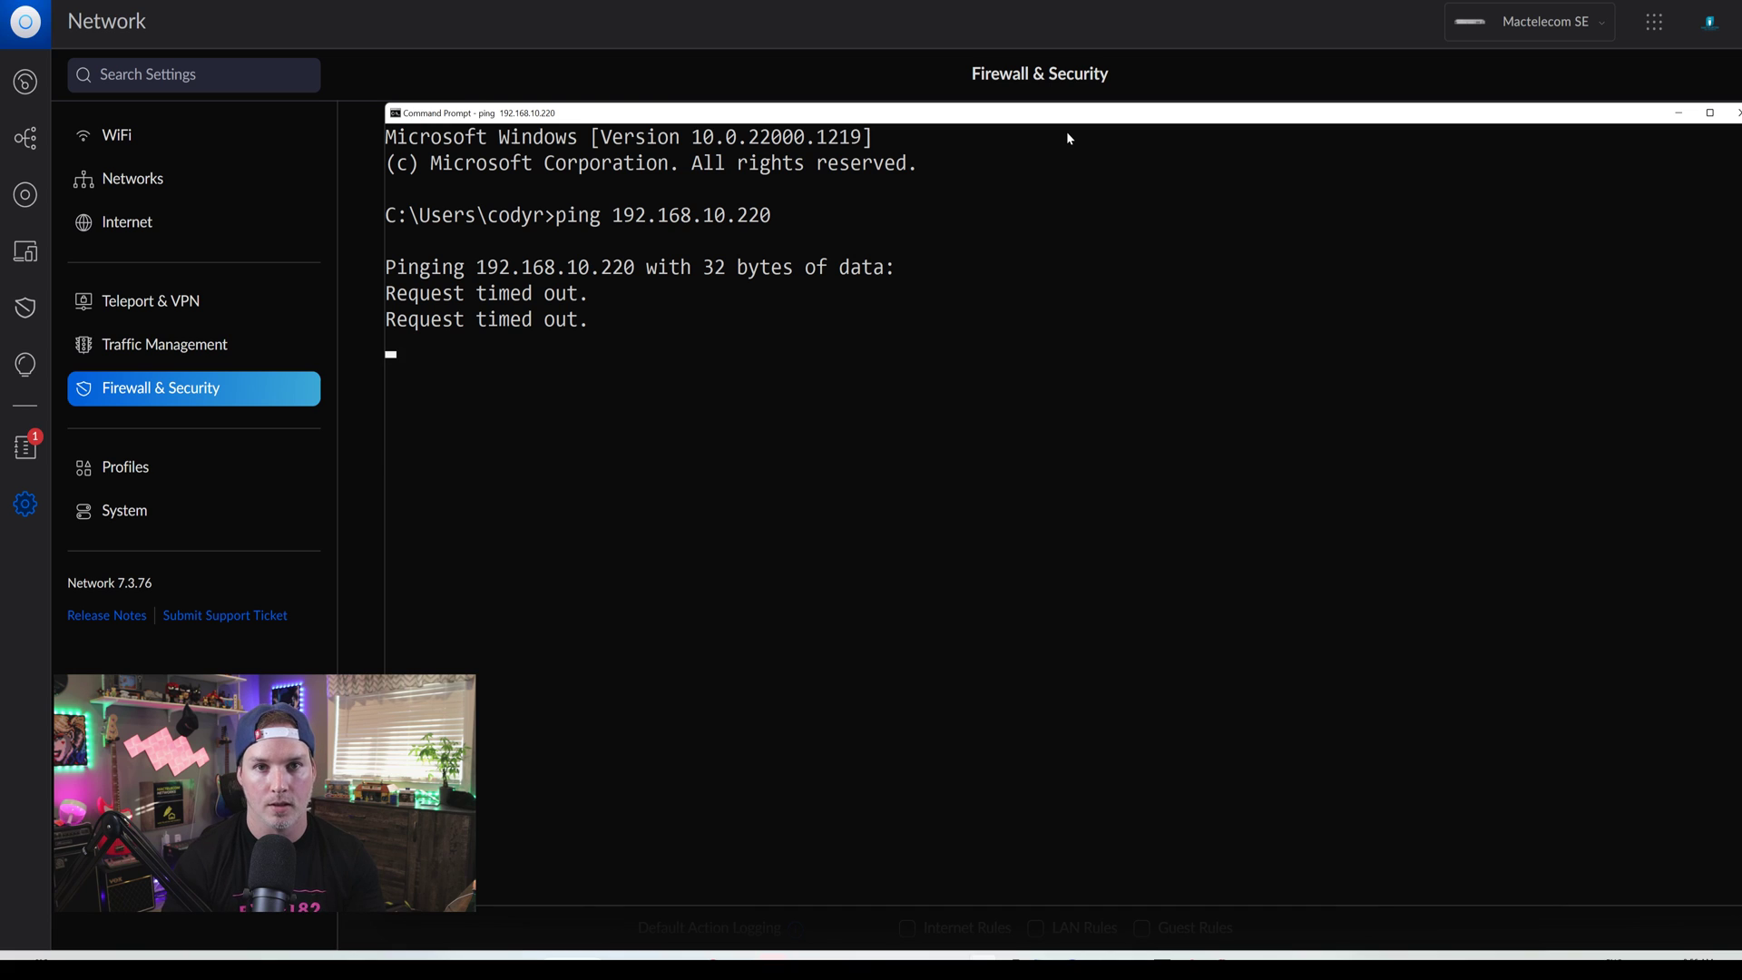
Step: Start a new LAN Out firewall rule described as 'WG allowed to NAS'
key("alt+Tab")
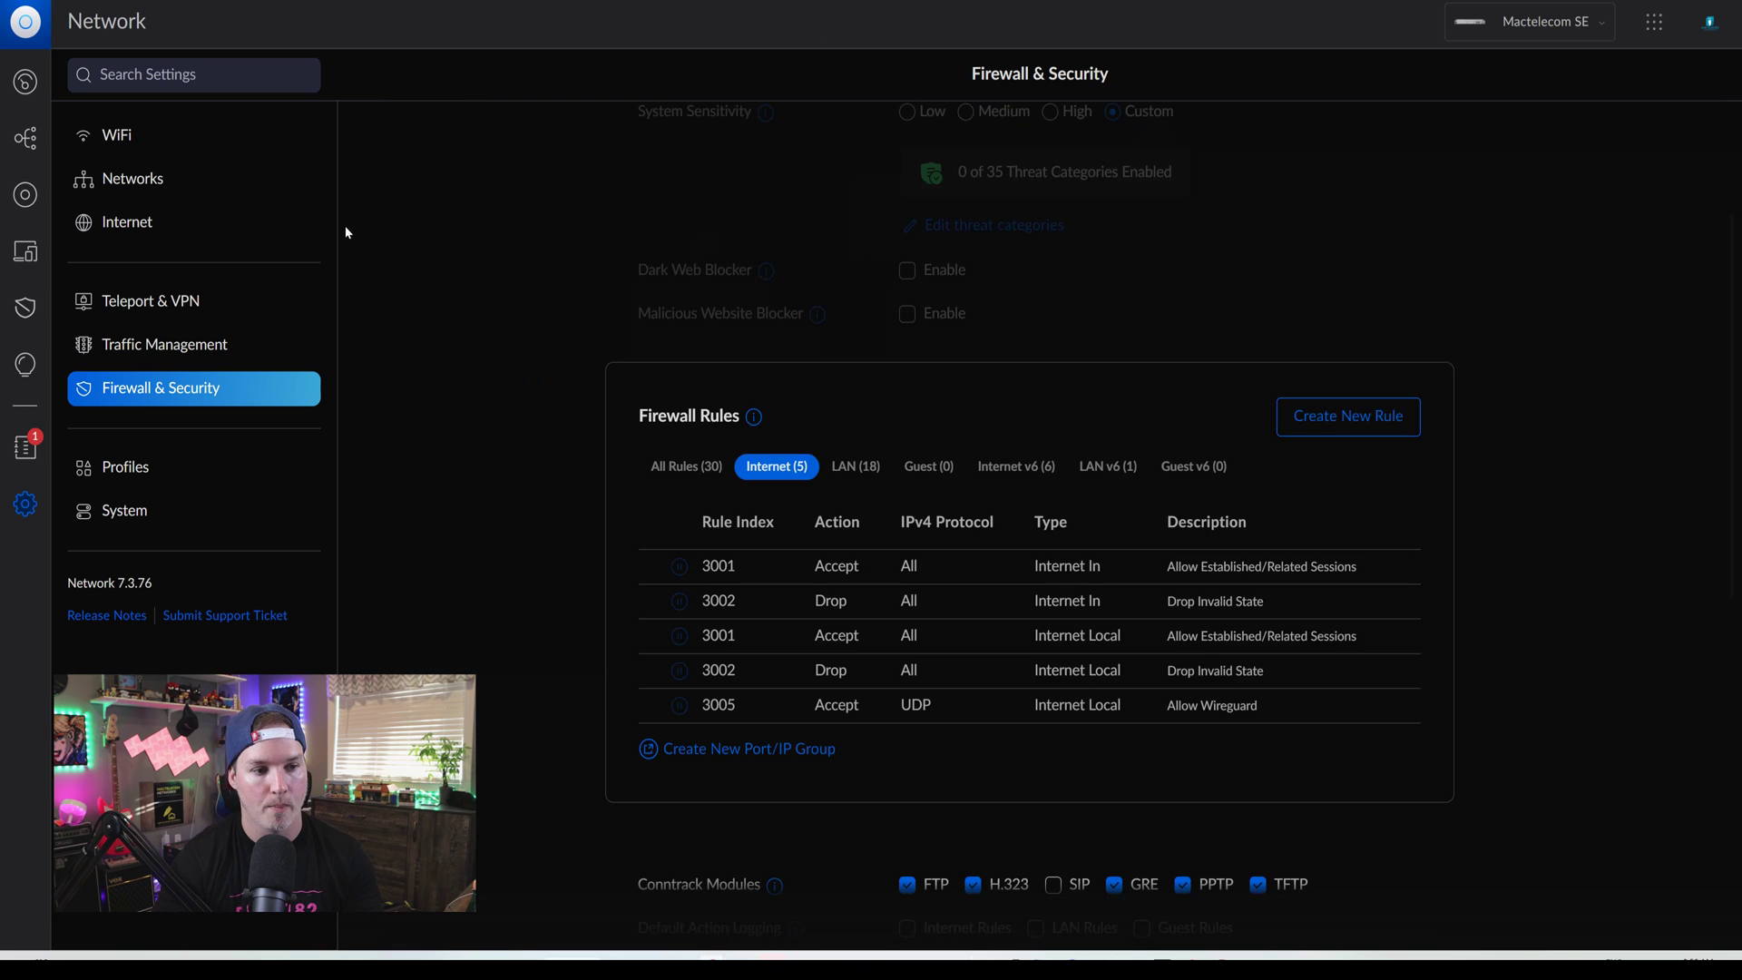
left_click(1348, 416)
left_click(1070, 149)
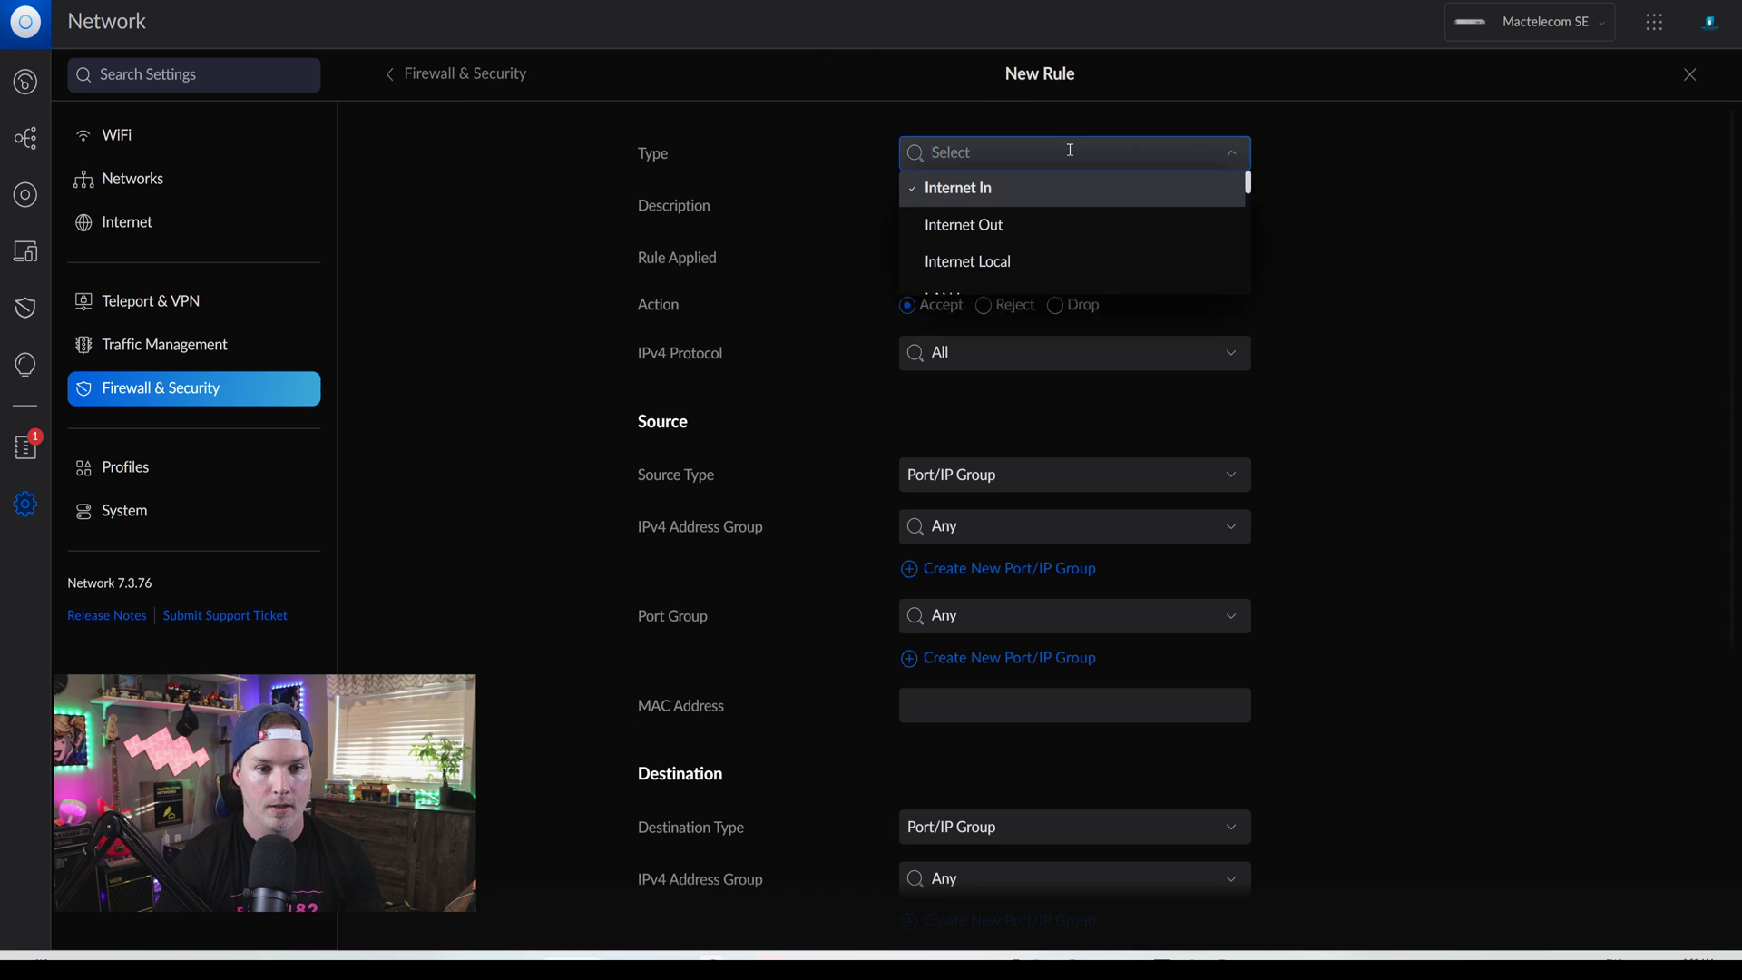
scroll(1023, 252, "down", 1)
left_click(1007, 263)
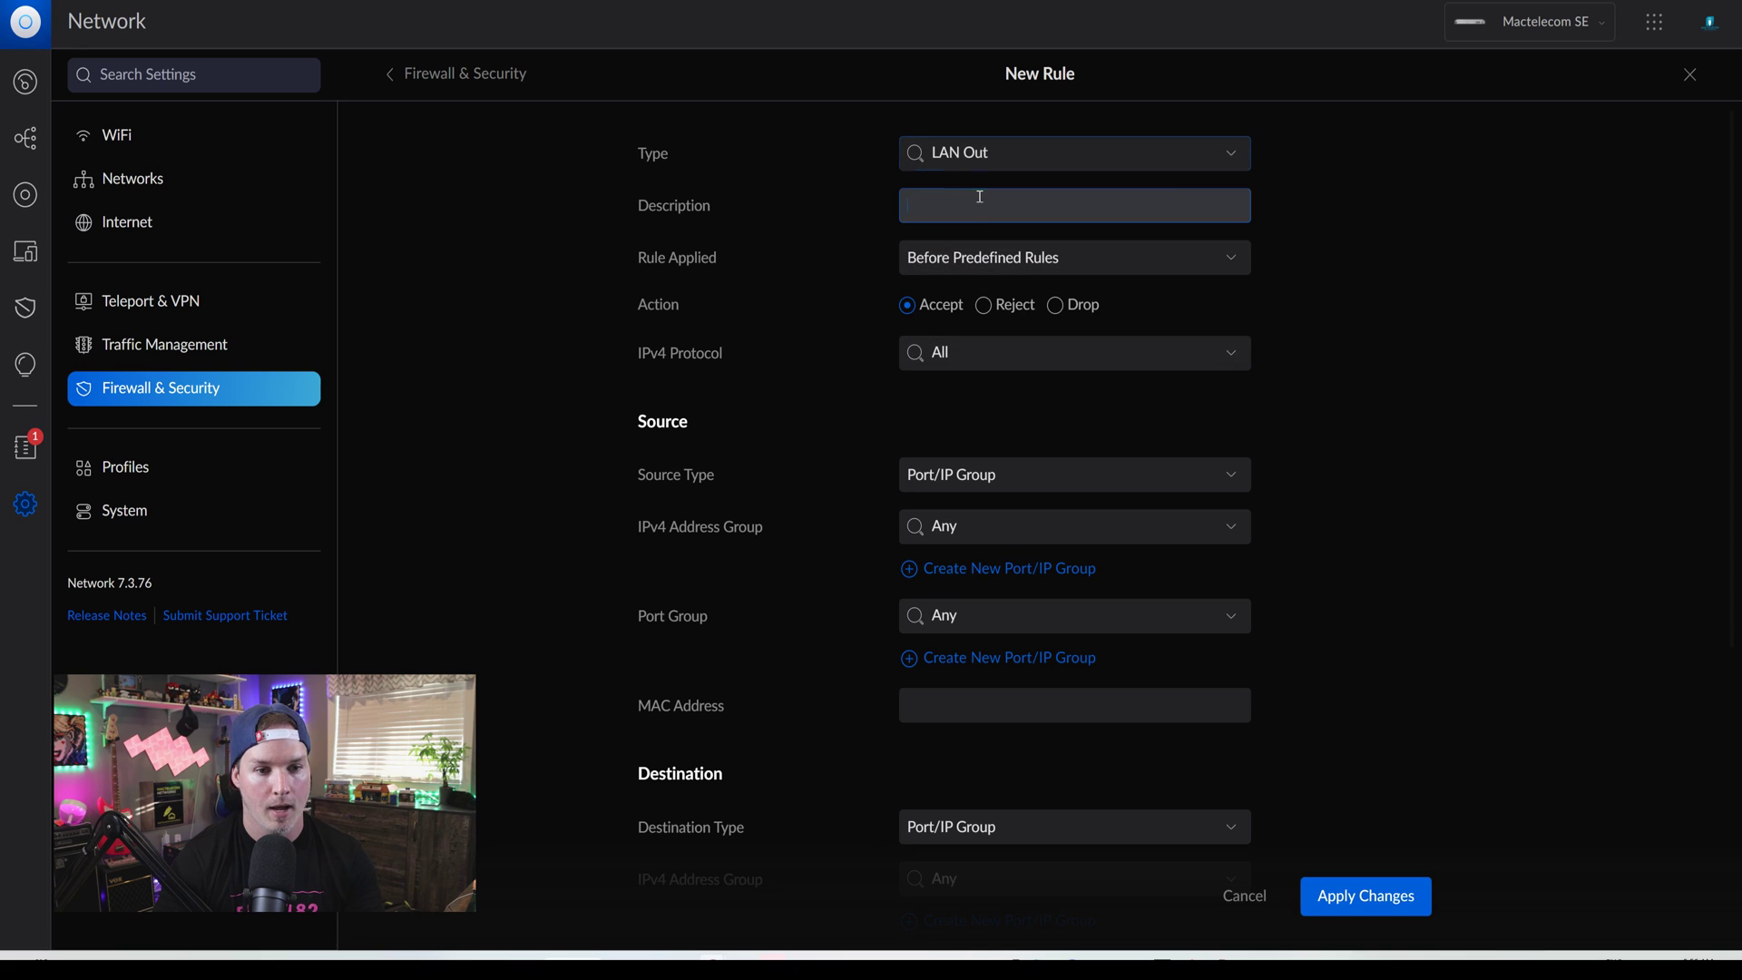
left_click(980, 202)
type("WG")
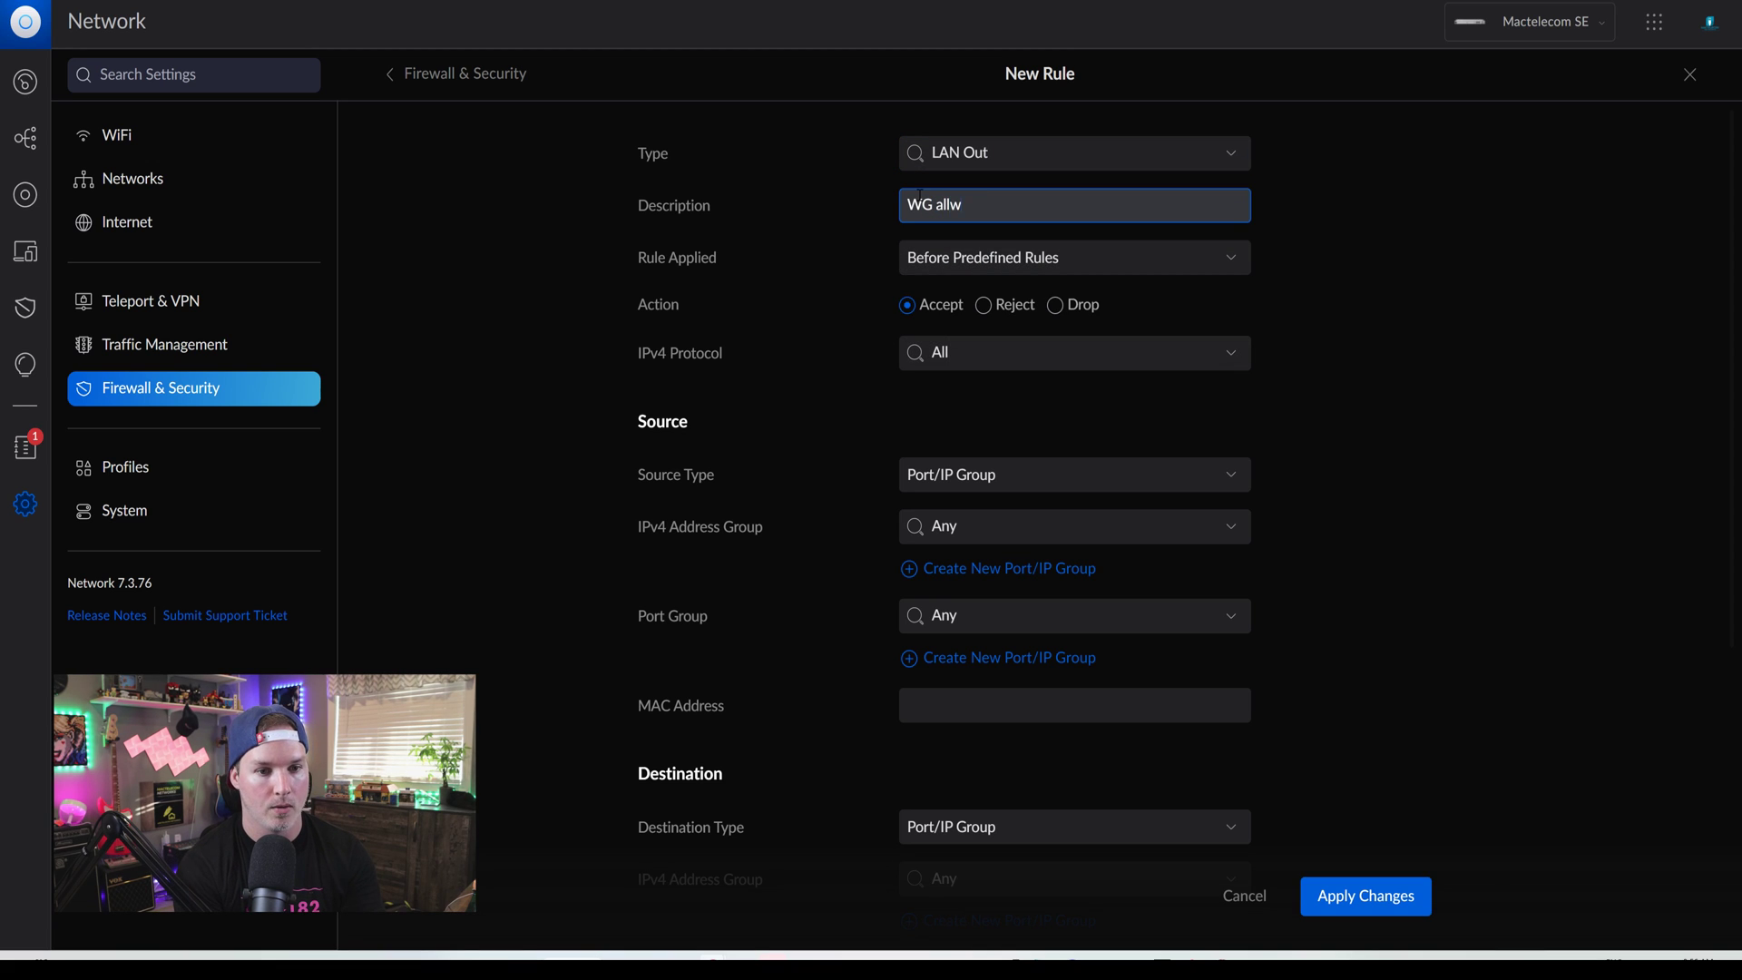
type(" allowed to NAS")
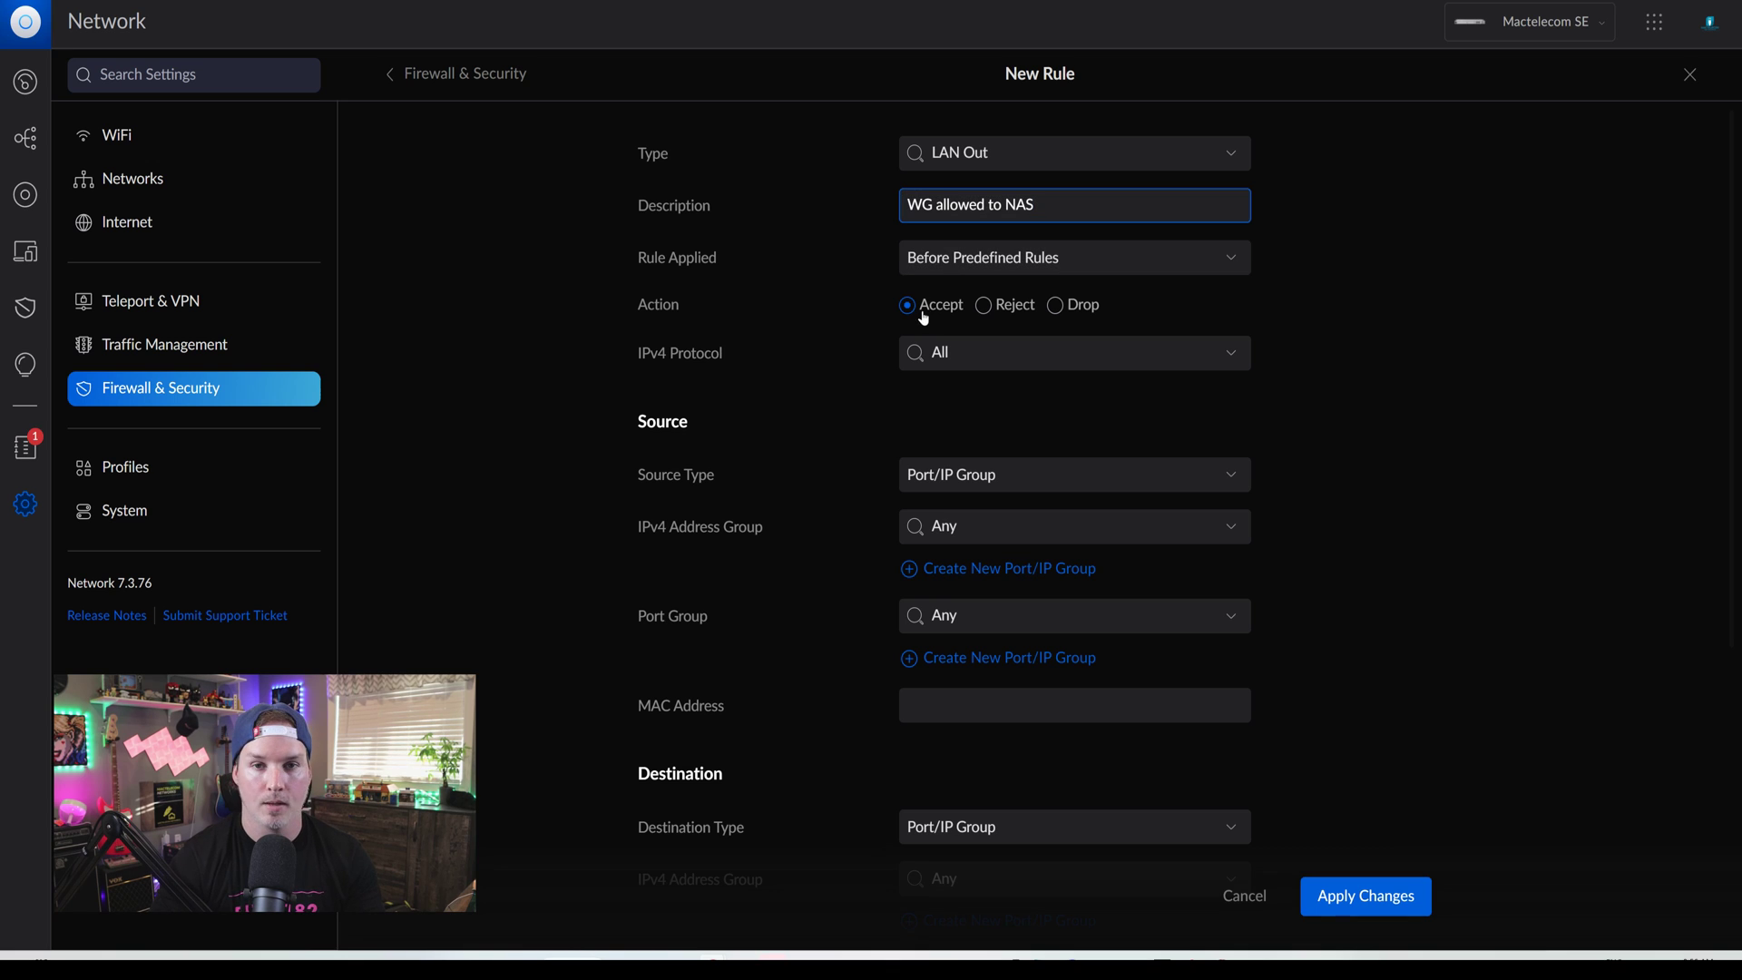
Step: Set the rule's source to WG Network and destination to IP 192.168.10.220, then apply
scroll(926, 340, "down", 1)
left_click(1015, 451)
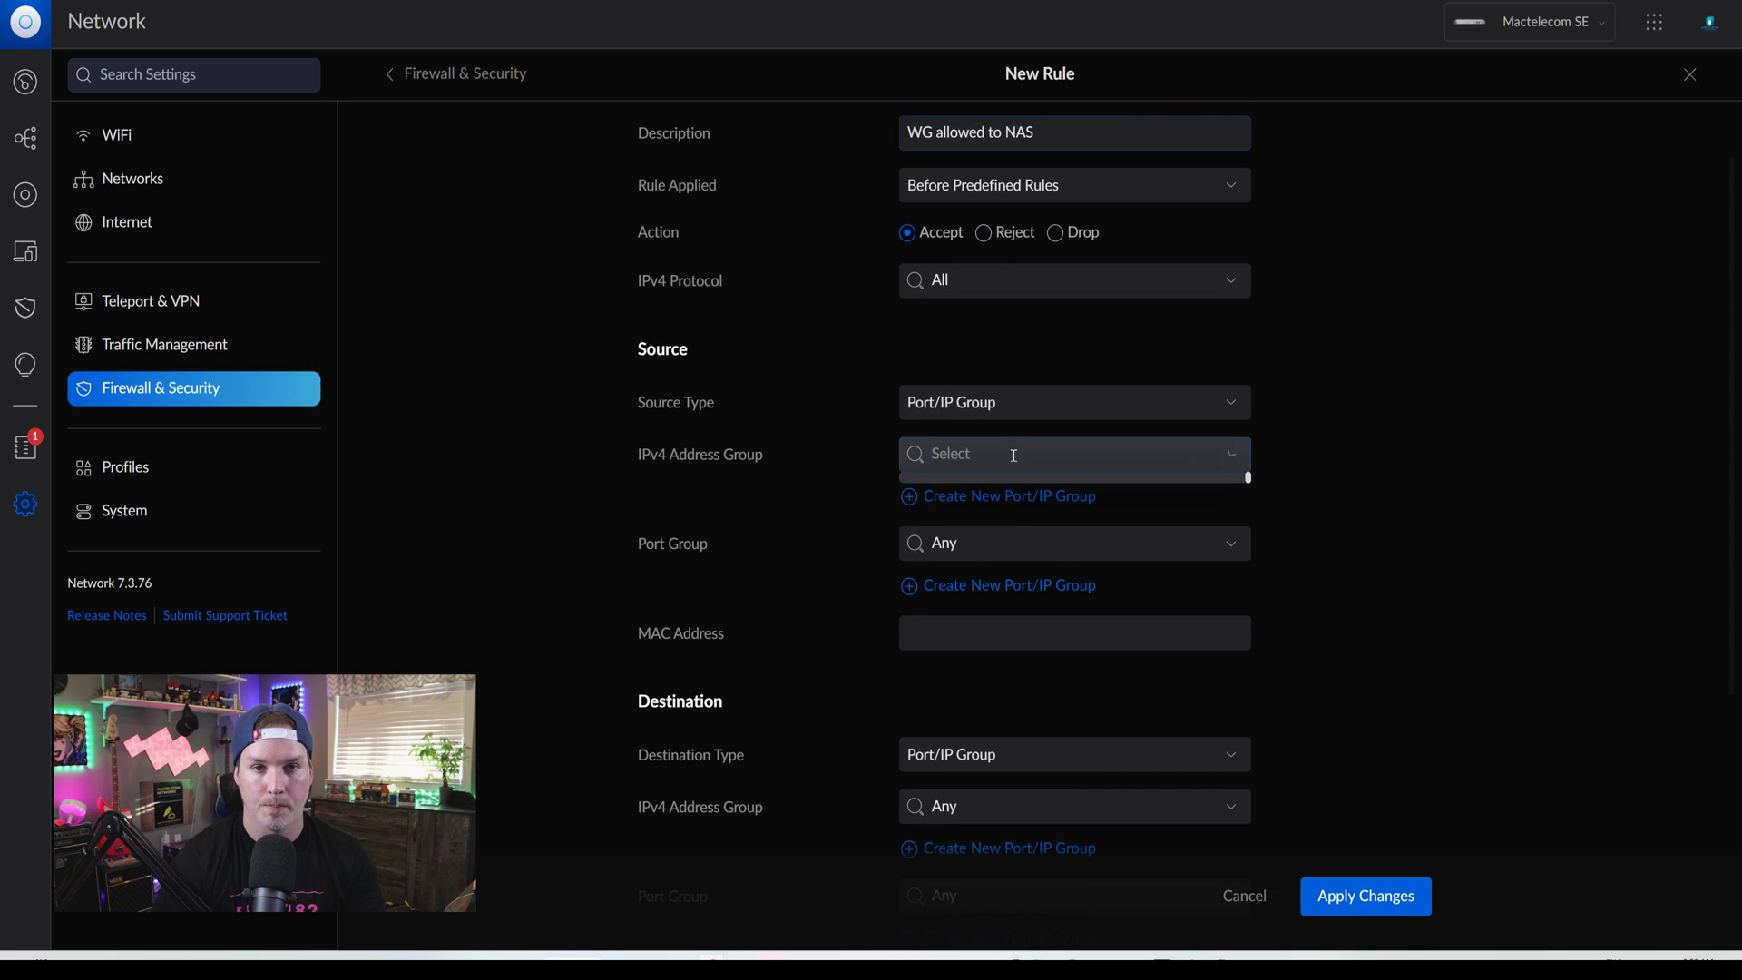
scroll(1011, 312, "down", 3)
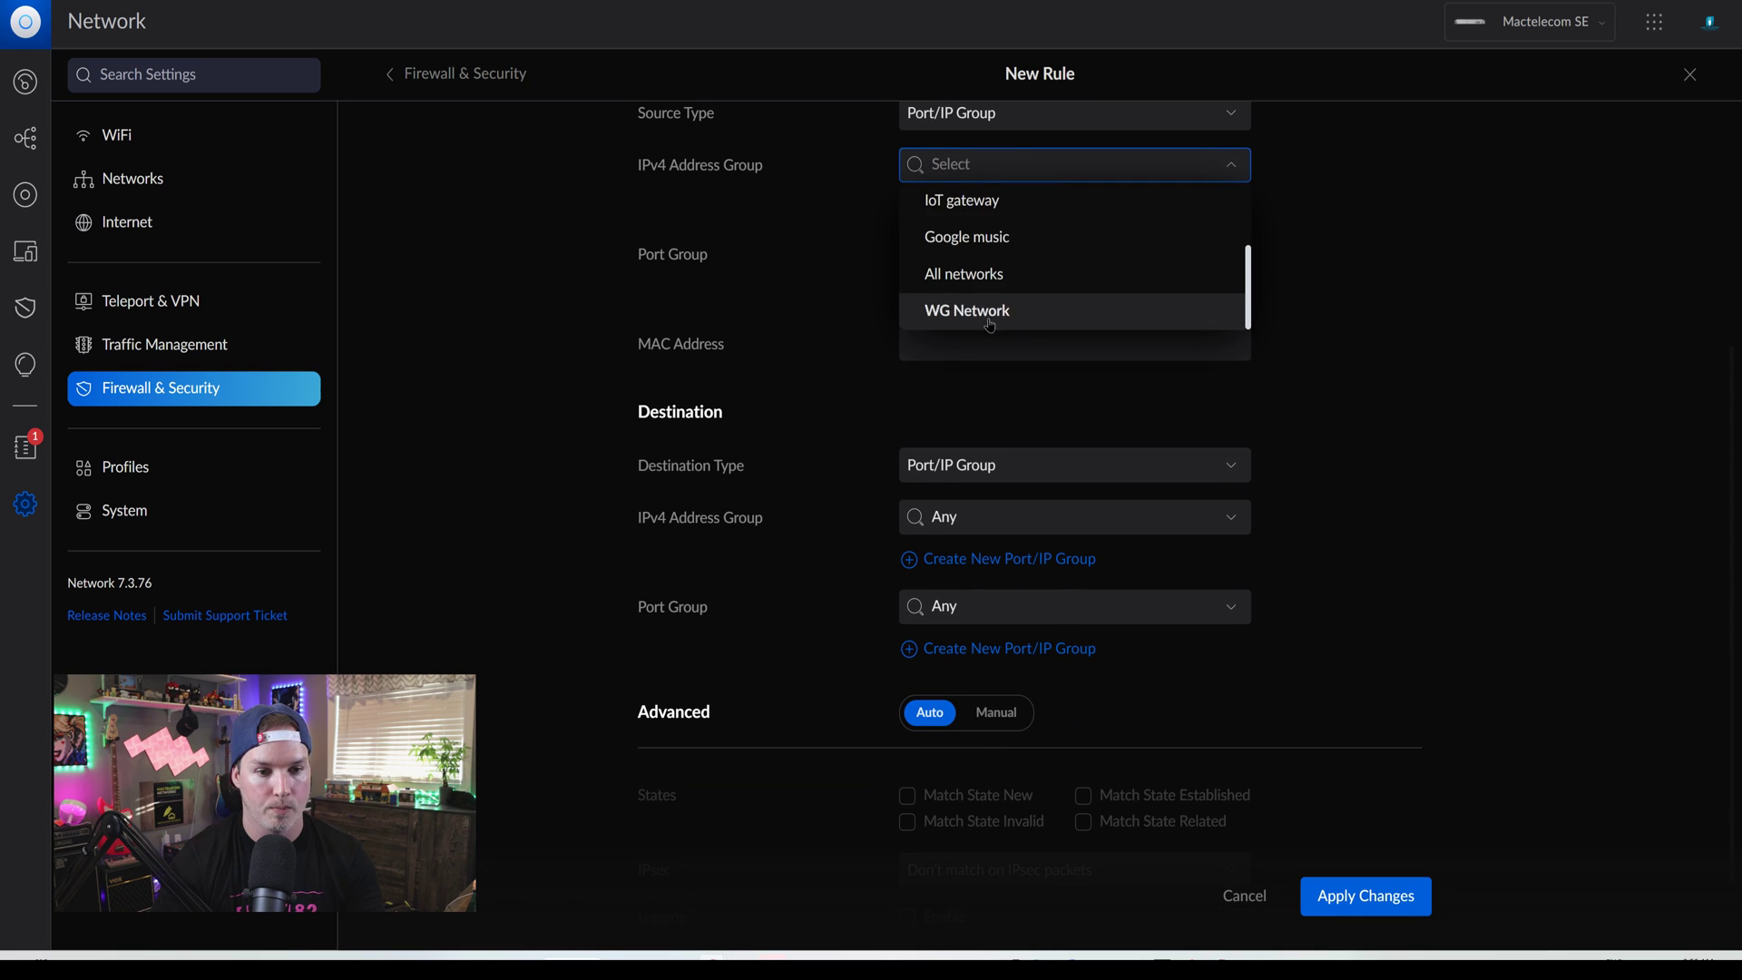
left_click(1011, 311)
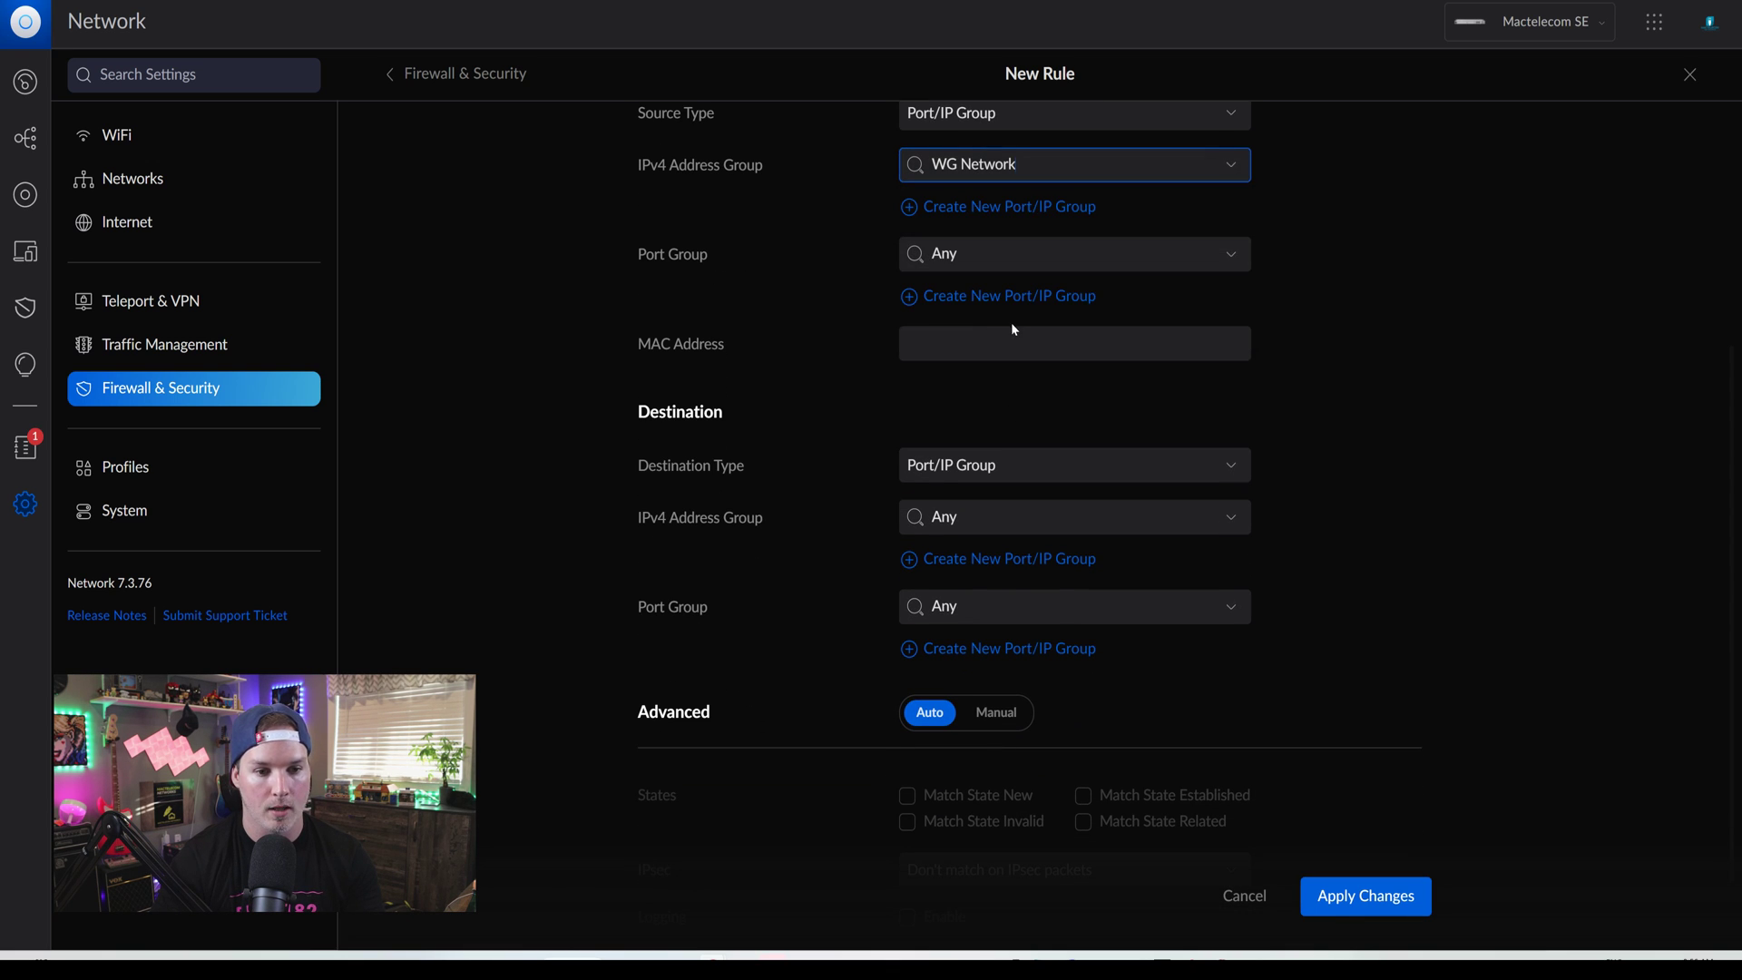
left_click(1061, 483)
left_click(988, 572)
left_click(970, 554)
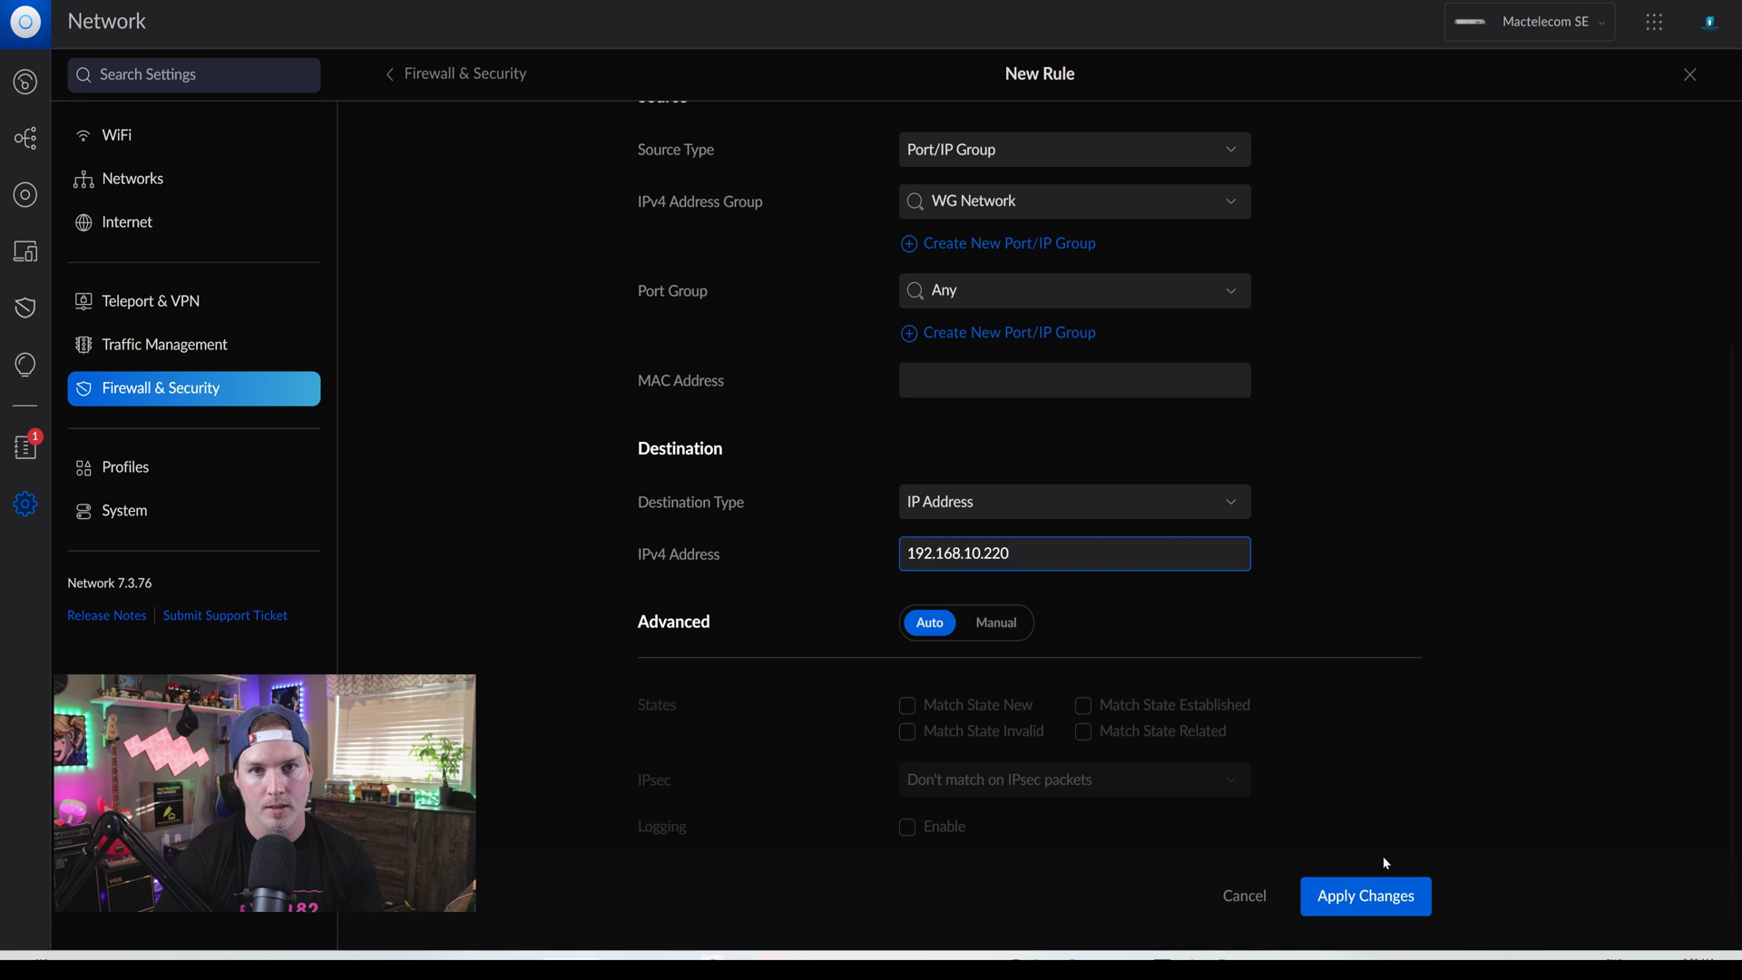
left_click(1369, 896)
Step: Rerun the ping to 192.168.10.220 continuously with the -t option
key("alt+Tab")
key("Up")
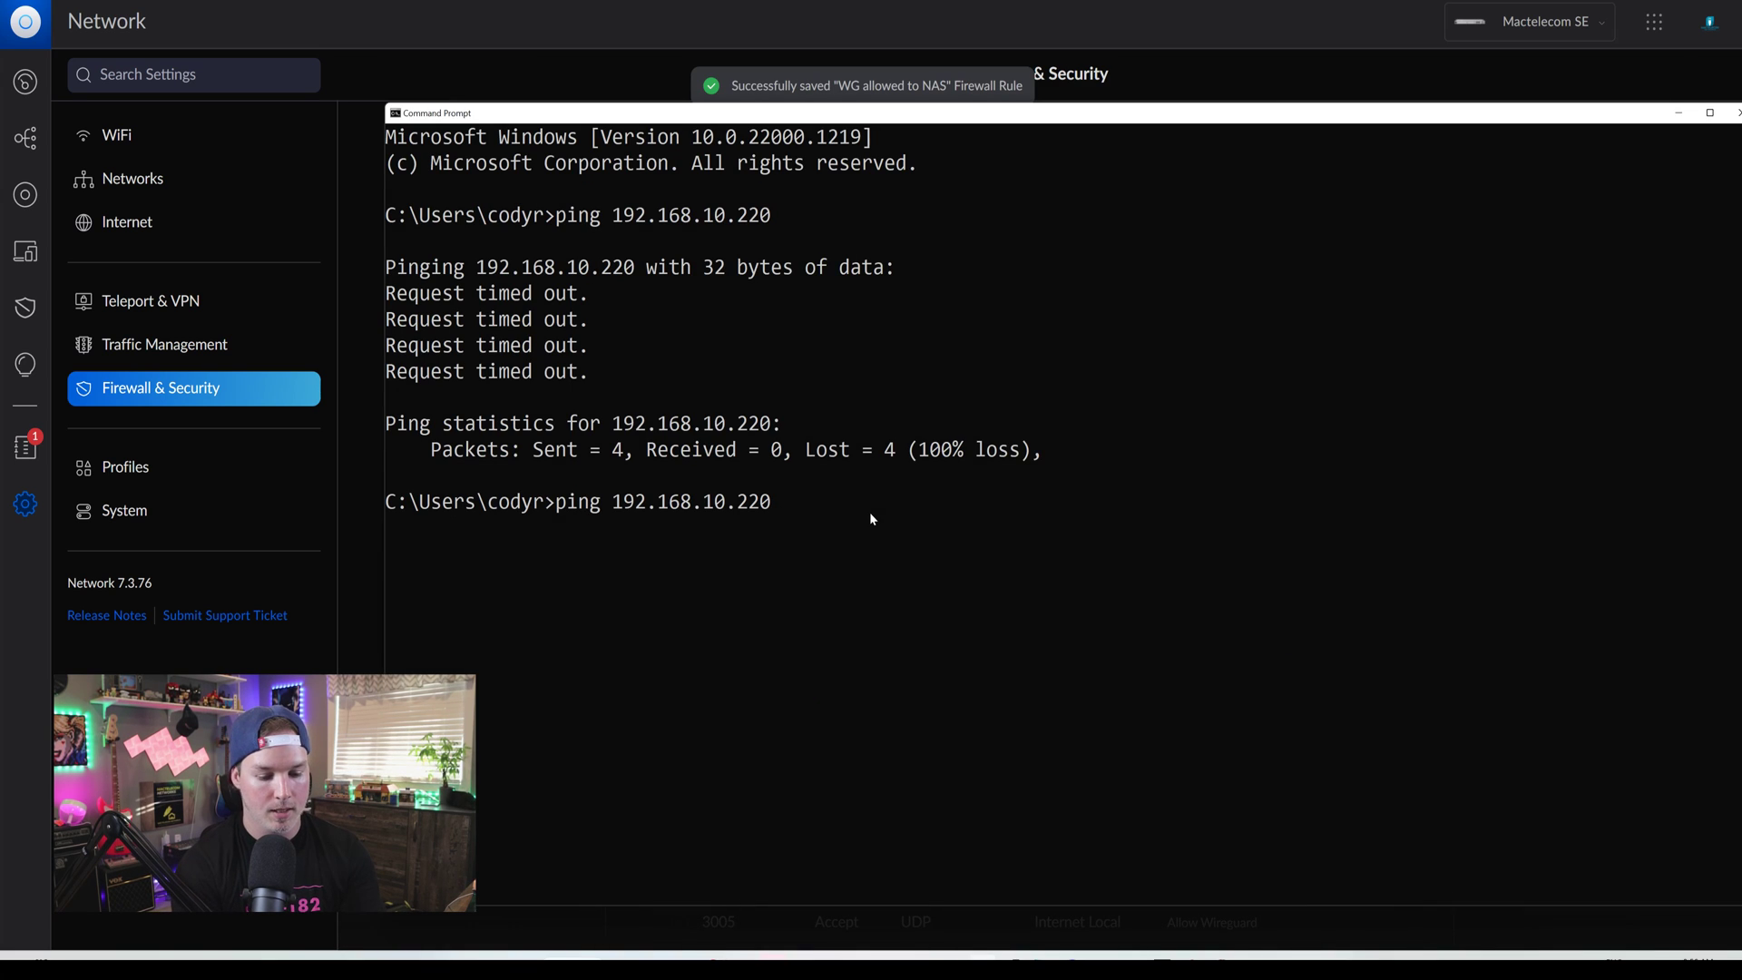
type("-t")
key("Return")
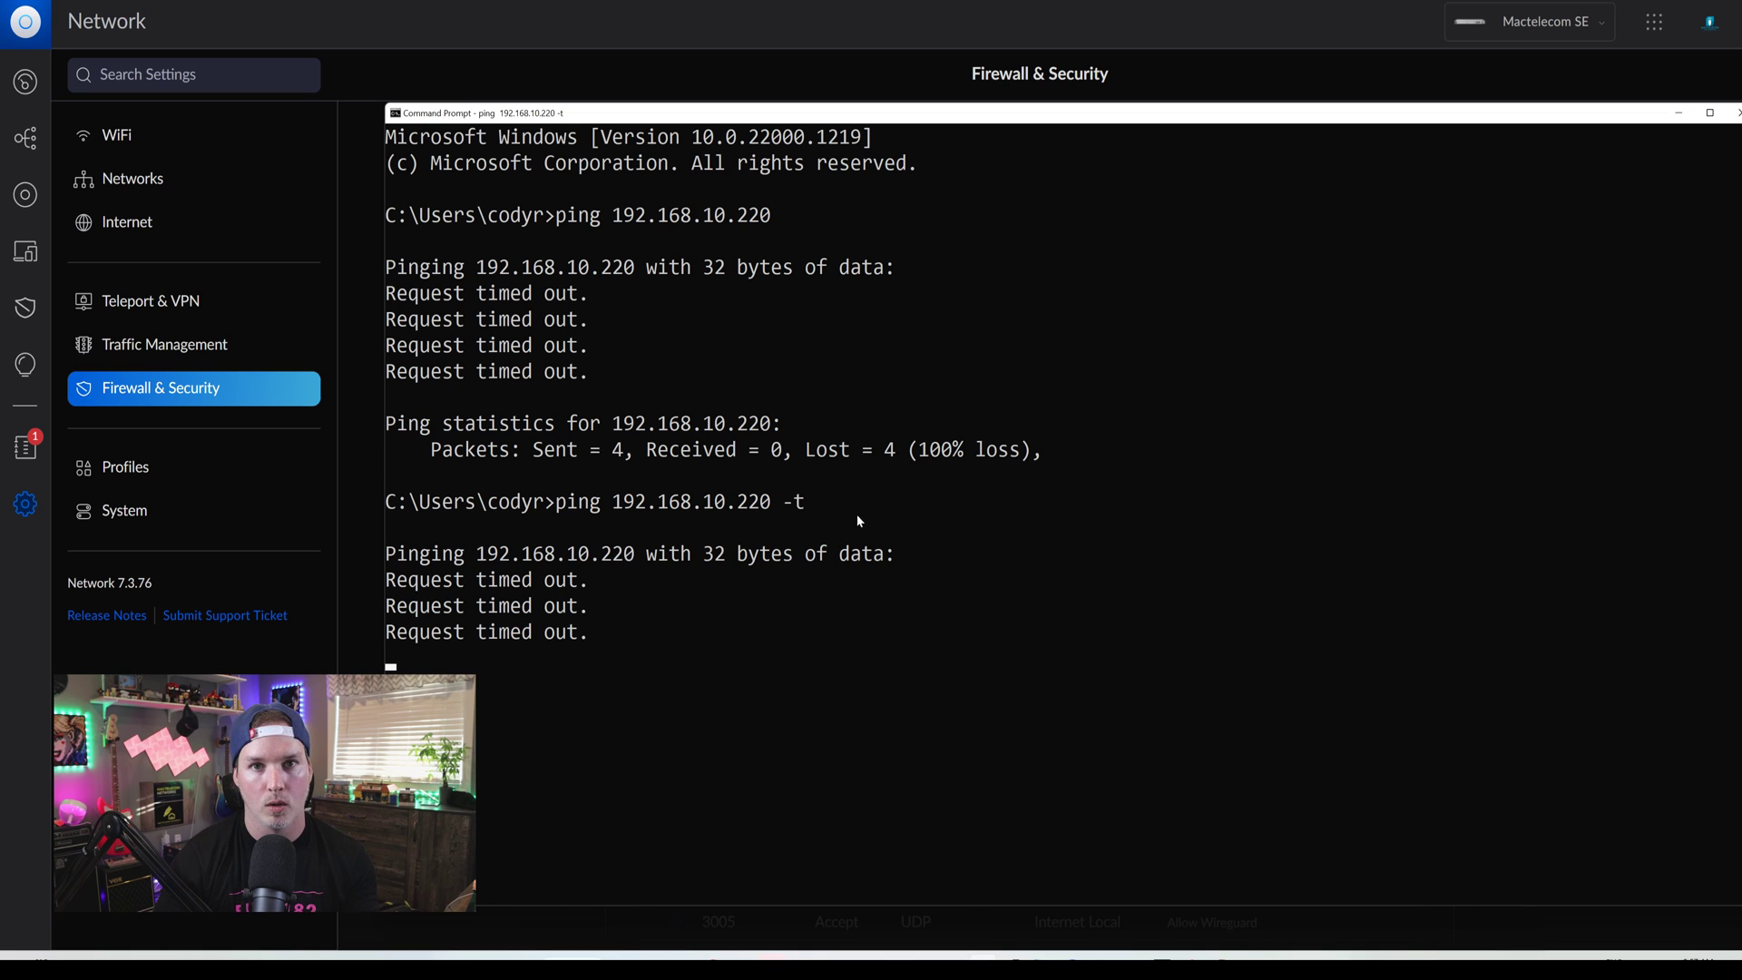
Step: Move 'WG allowed to NAS' above 'Block WG to all networks' in the LAN rules list
left_click(359, 511)
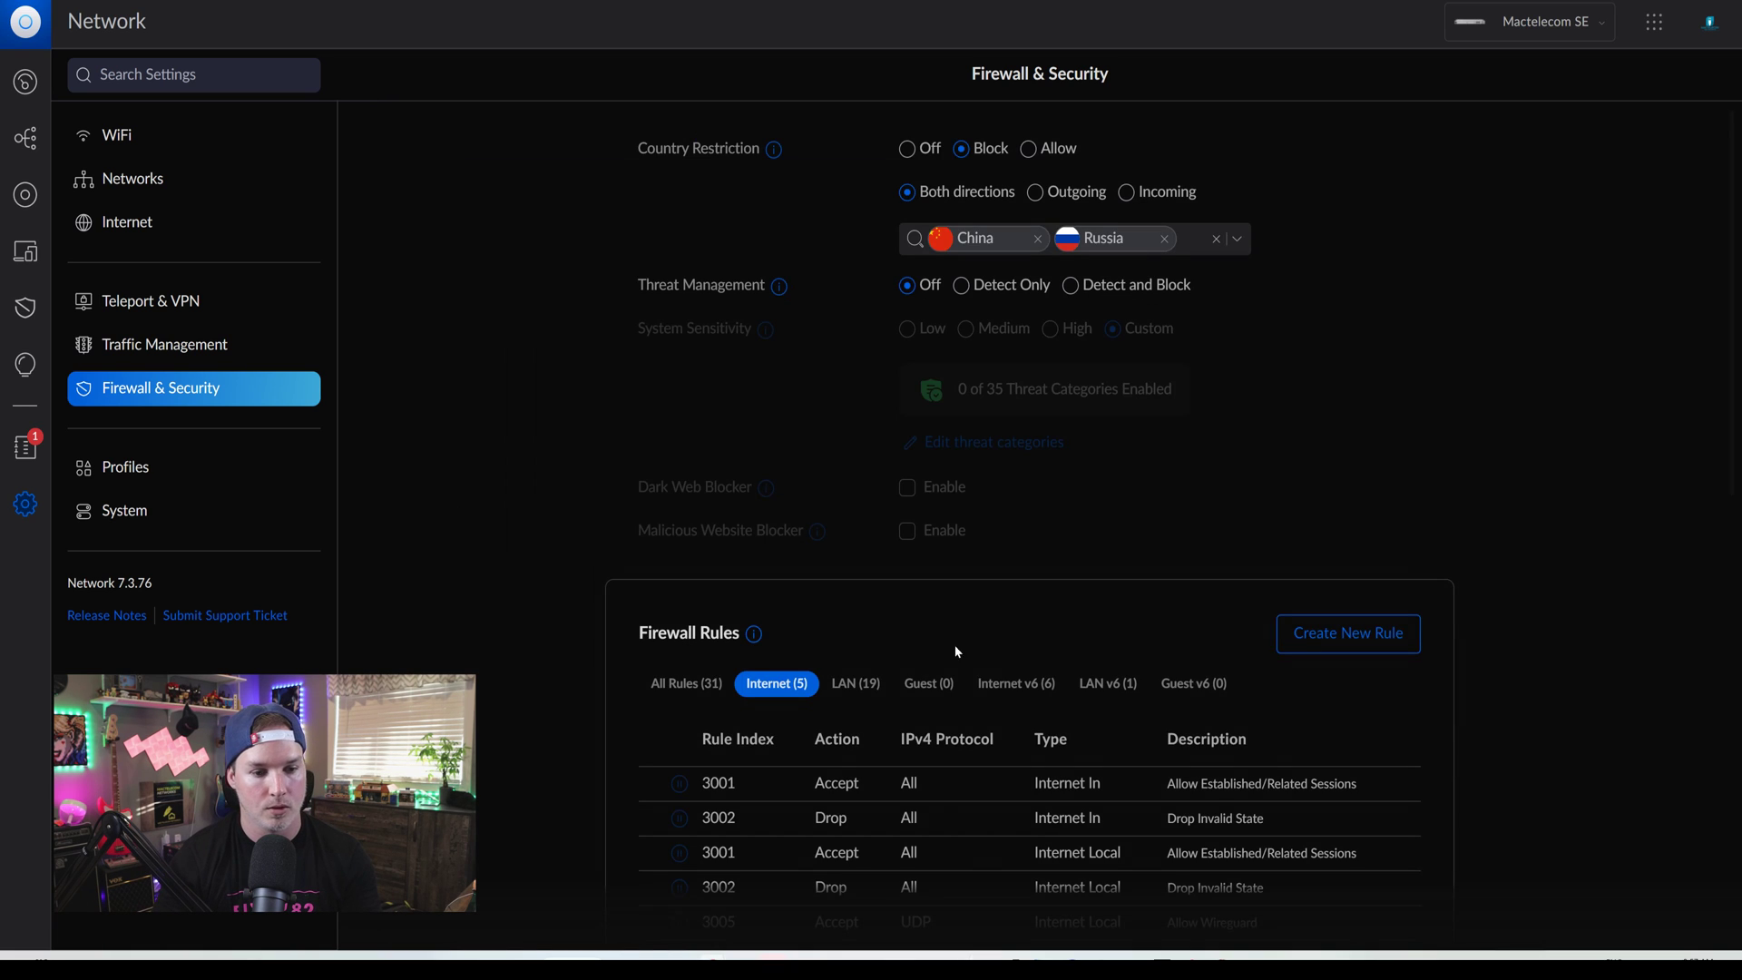
left_click(855, 683)
scroll(863, 687, "down", 3)
scroll(863, 688, "down", 3)
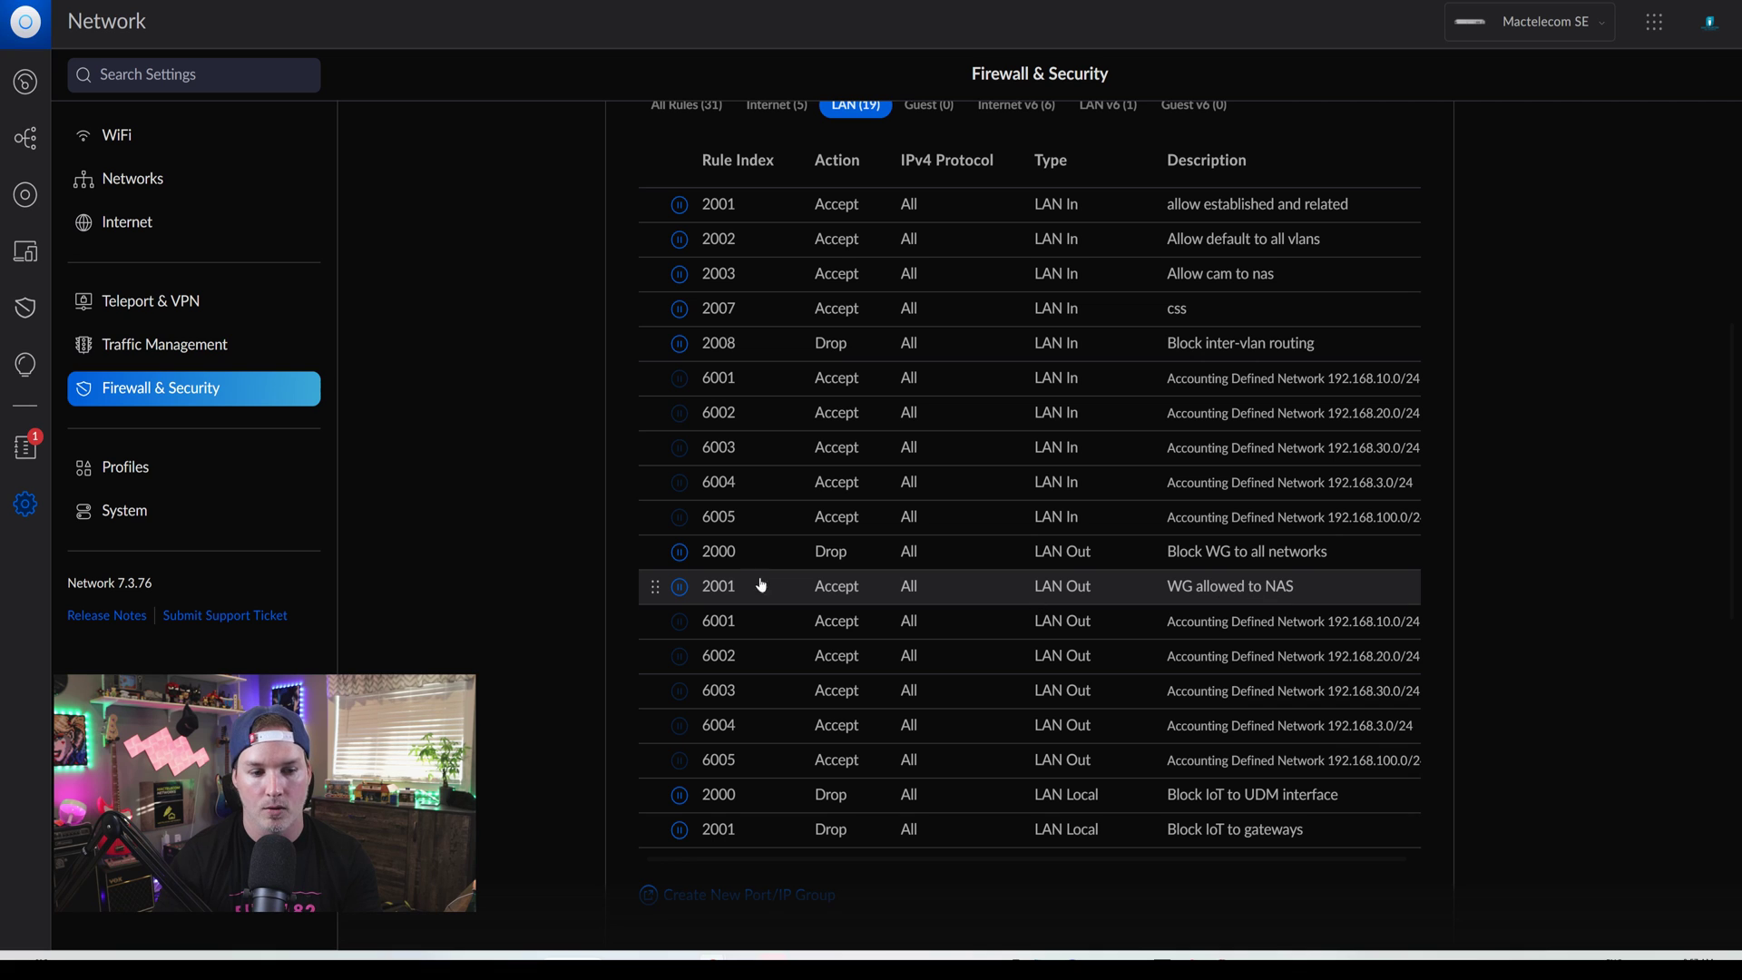
left_click_drag(655, 586, 657, 553)
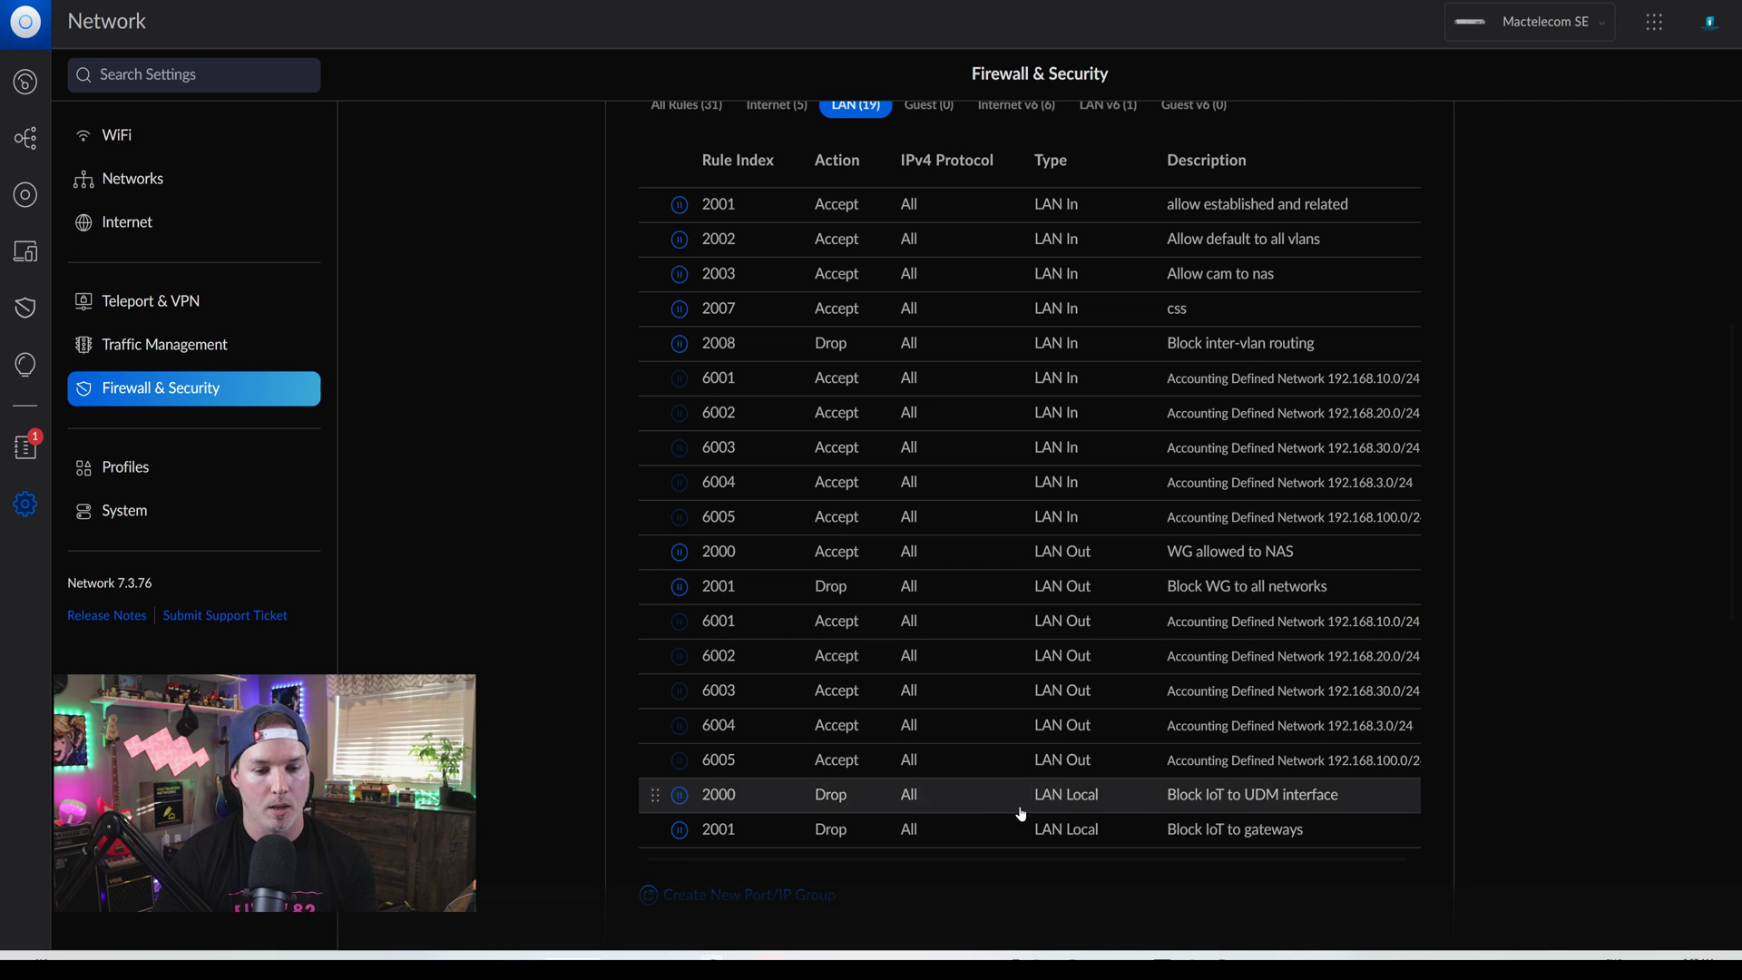
key("alt+Tab")
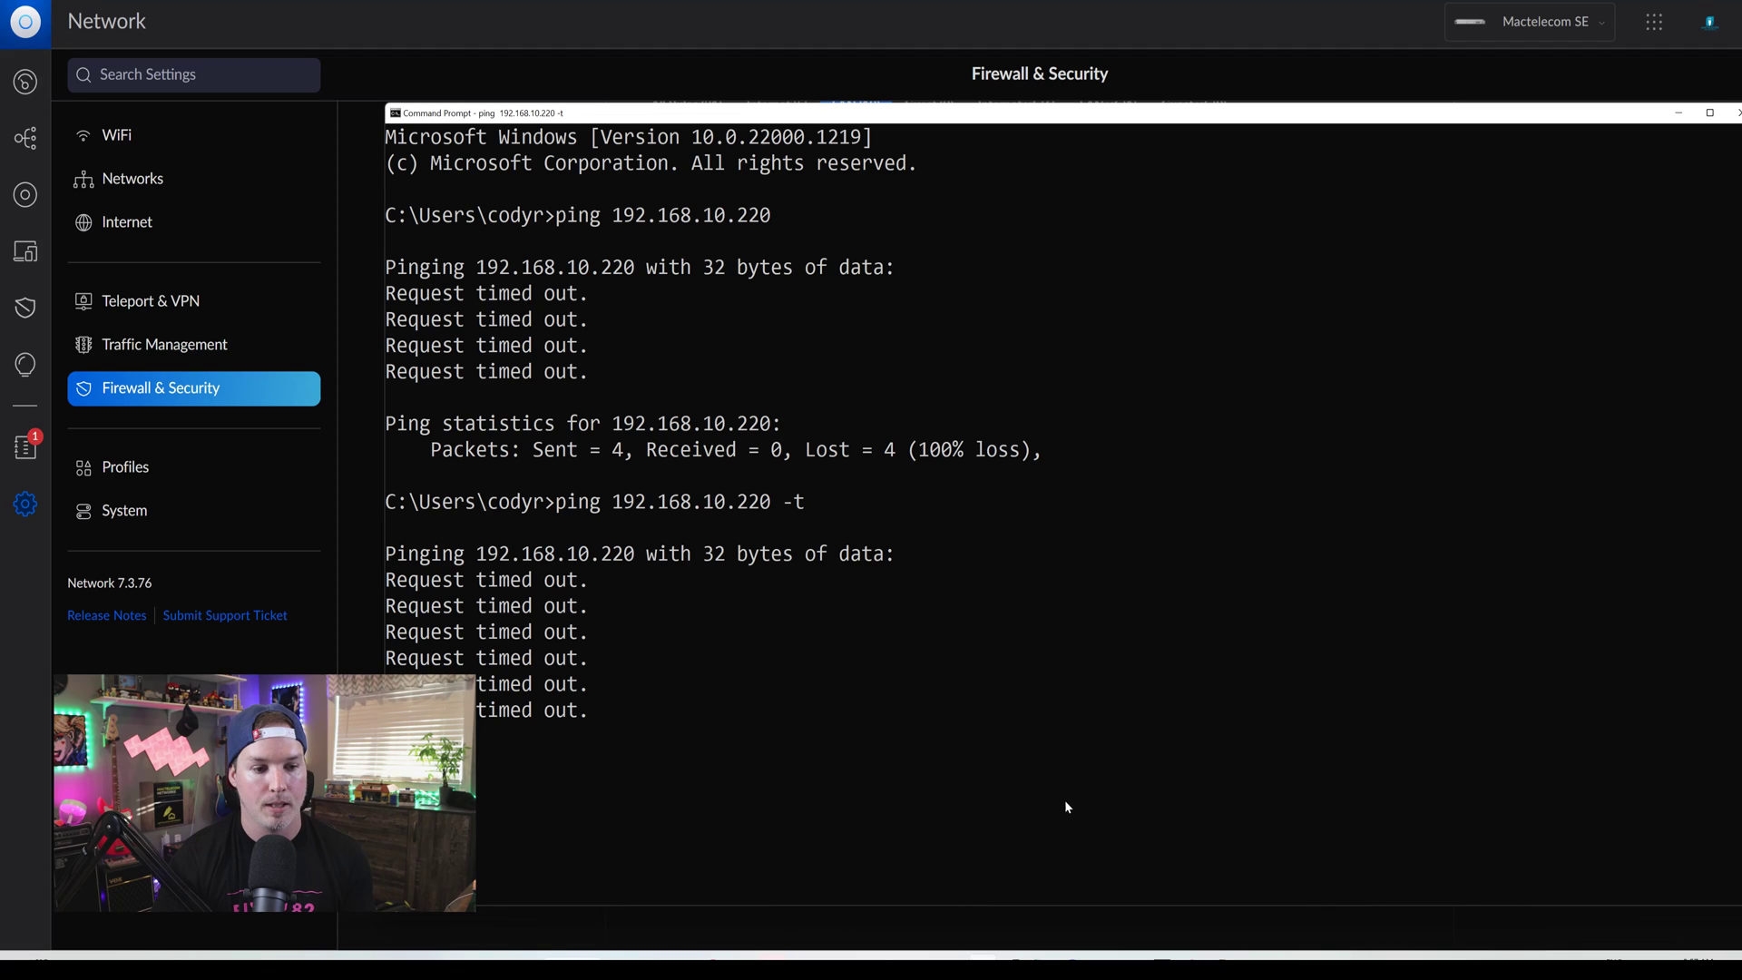